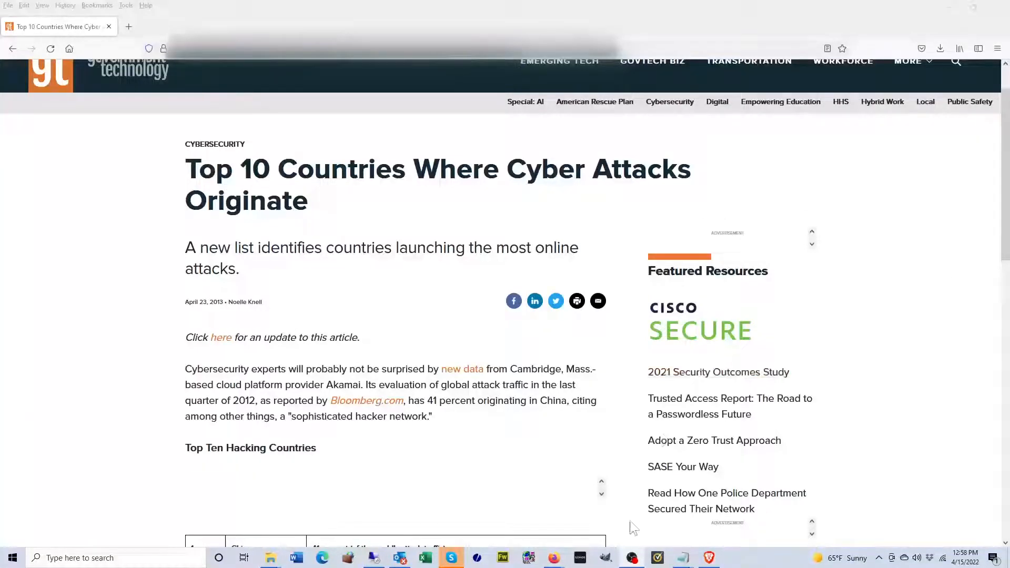
Review the article "Top 10 Countries Where Cyber Attacks Originate", from its headline to the table of top hacking countries
{"action": "mouse_move", "coordinate": [554, 557]}
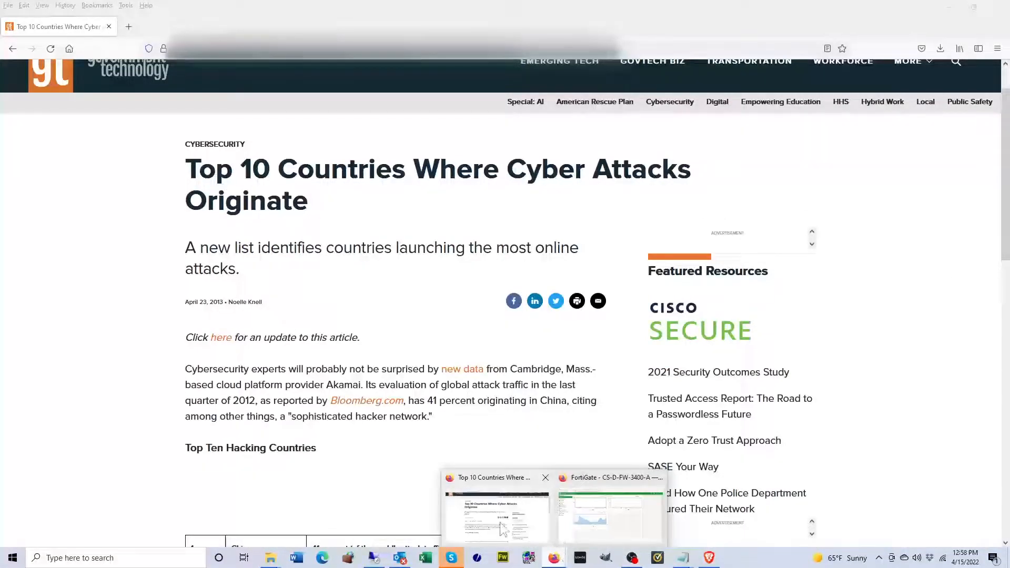
{"action": "left_click", "coordinate": [579, 518]}
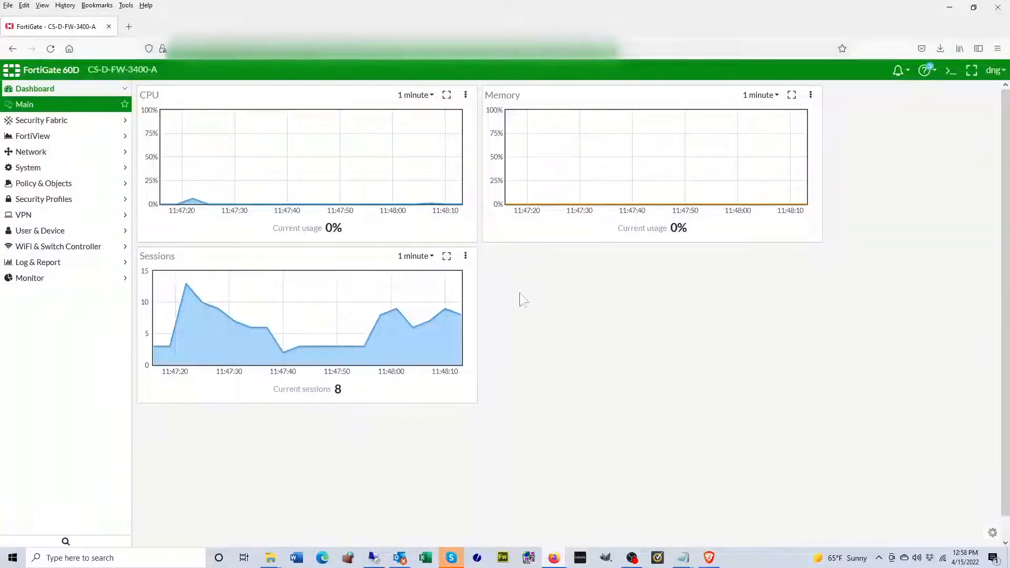
{"action": "mouse_move", "coordinate": [555, 558]}
{"action": "left_click", "coordinate": [521, 535]}
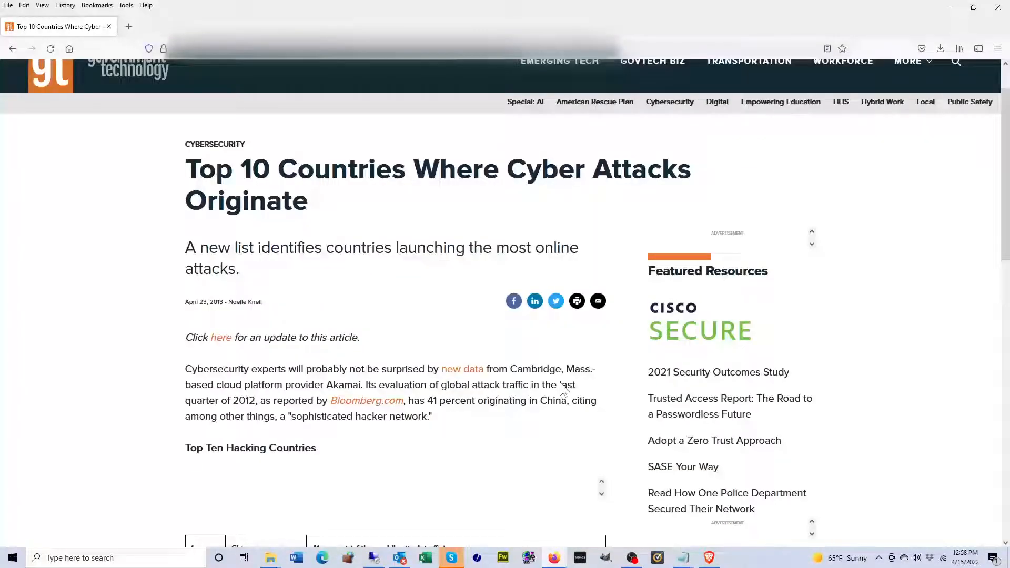
{"action": "scroll", "coordinate": [562, 389], "scroll_direction": "down", "scroll_amount": 3}
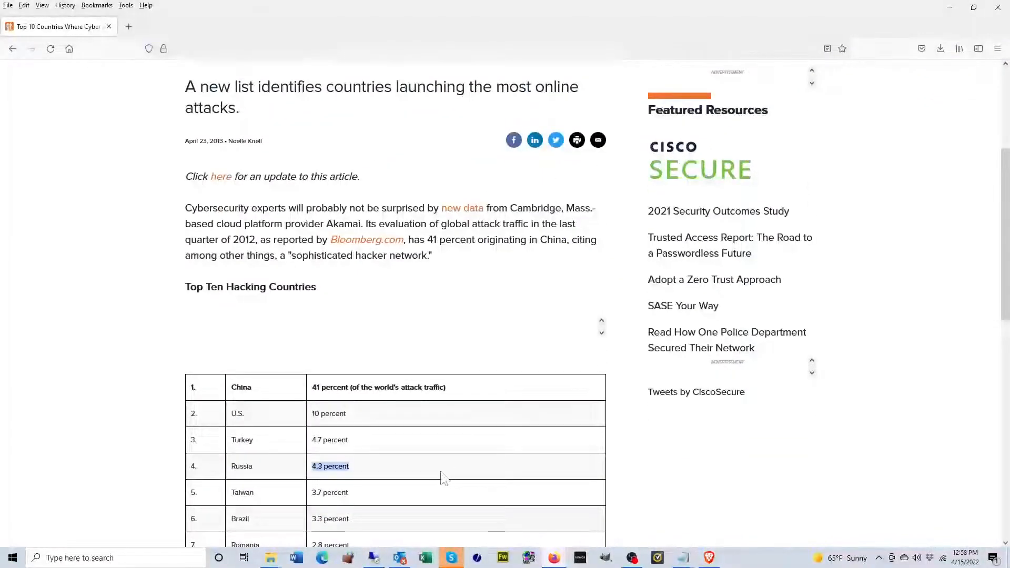
{"action": "triple_click", "coordinate": [347, 396]}
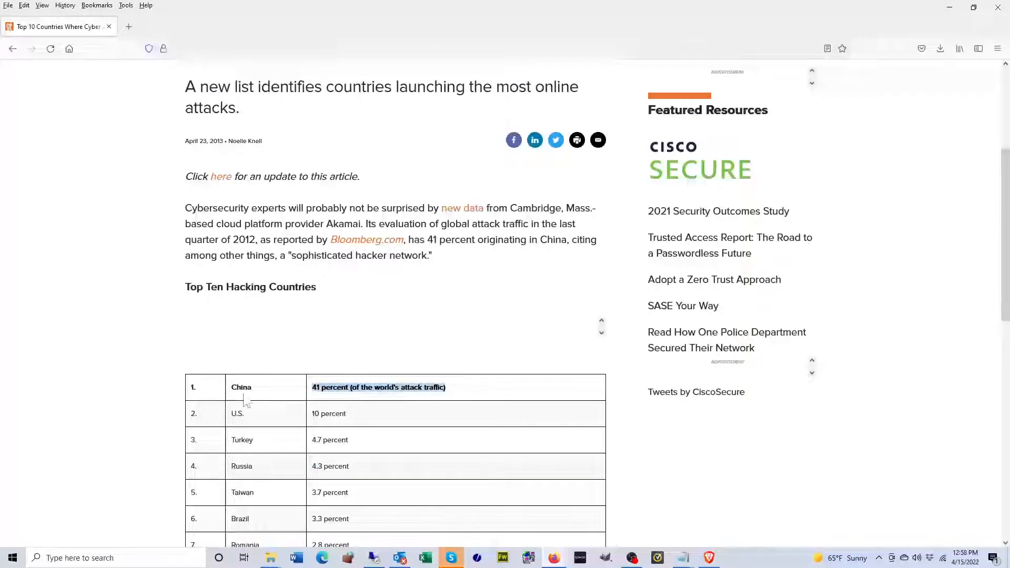
{"action": "scroll", "coordinate": [277, 403], "scroll_direction": "up", "scroll_amount": 3}
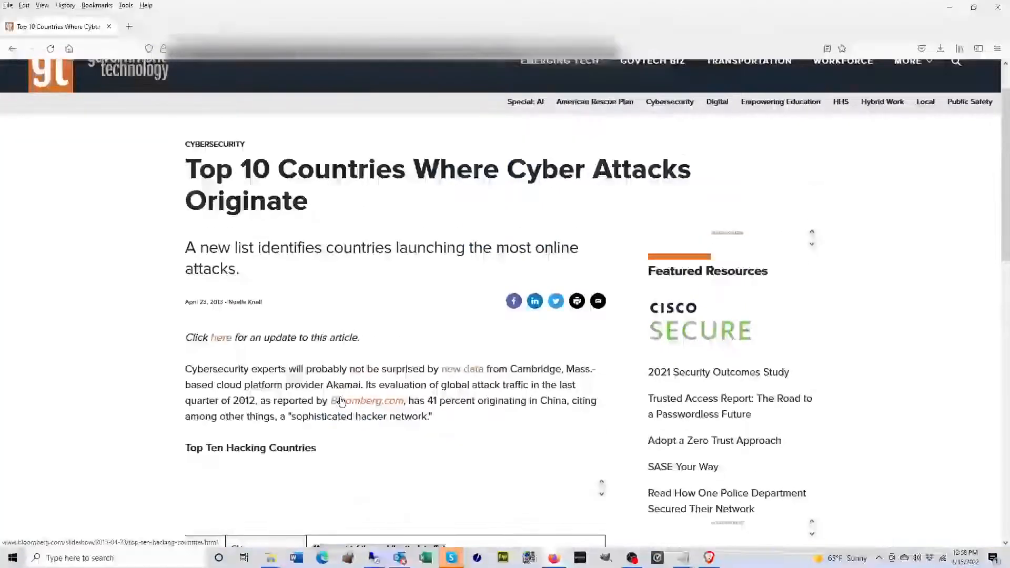
{"action": "left_click_drag", "start_coordinate": [185, 168], "coordinate": [374, 198]}
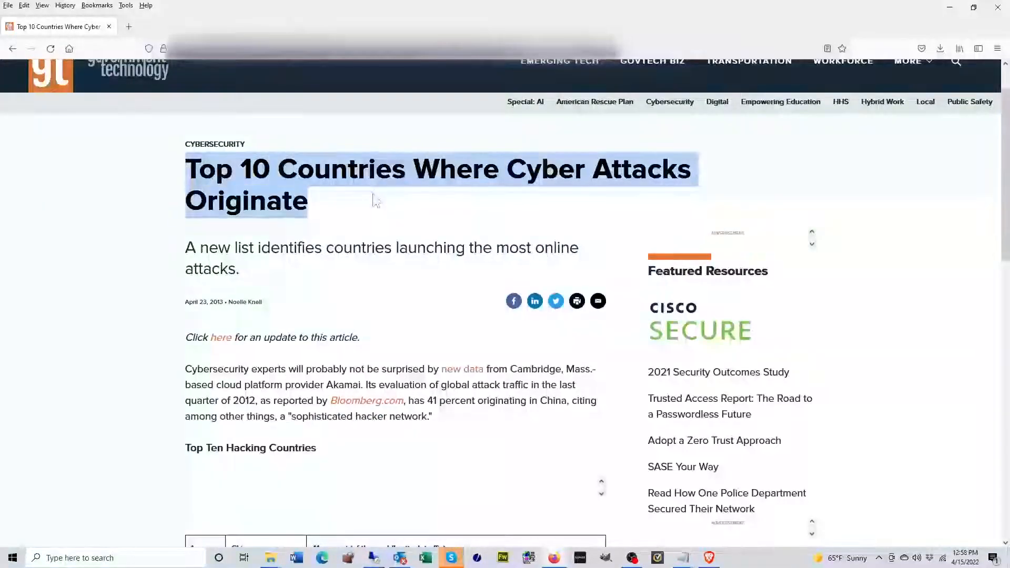
{"action": "left_click", "coordinate": [387, 352]}
{"action": "scroll", "coordinate": [388, 352], "scroll_direction": "down", "scroll_amount": 5}
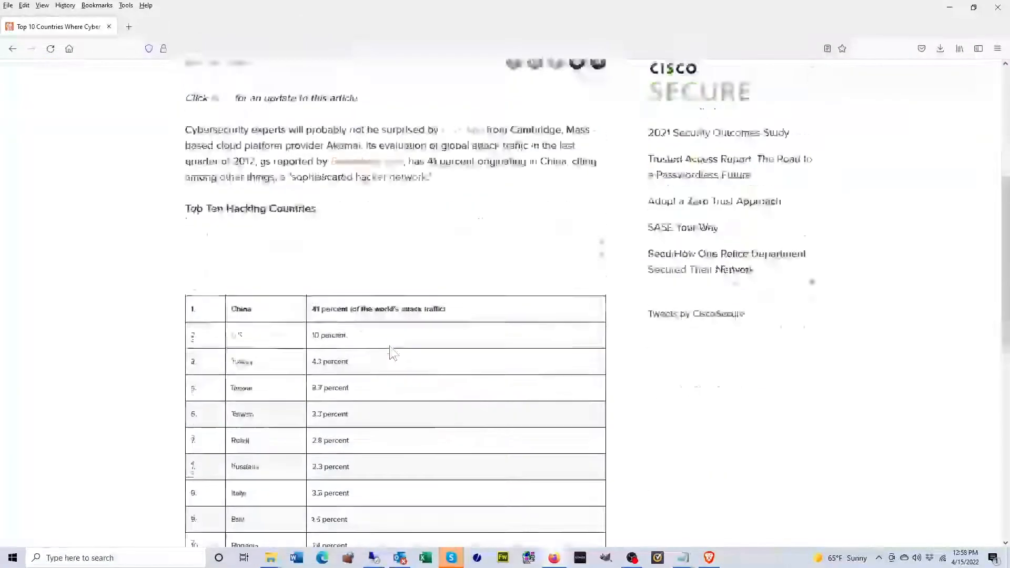
Examine the attack traffic shares of China, Russia, Turkey and the U.S. in the Top Ten Hacking Countries table
{"action": "triple_click", "coordinate": [325, 287]}
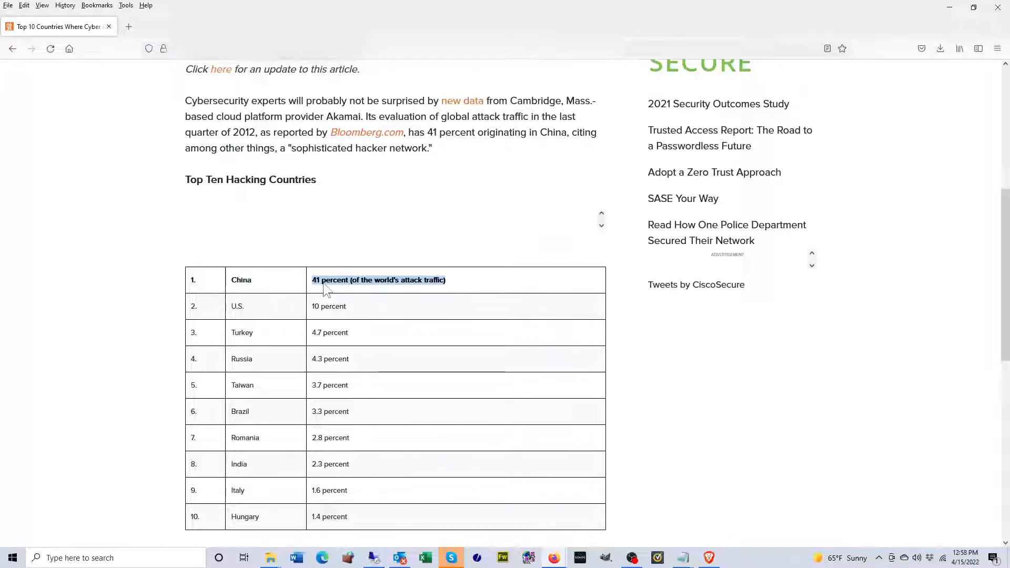
{"action": "triple_click", "coordinate": [319, 358]}
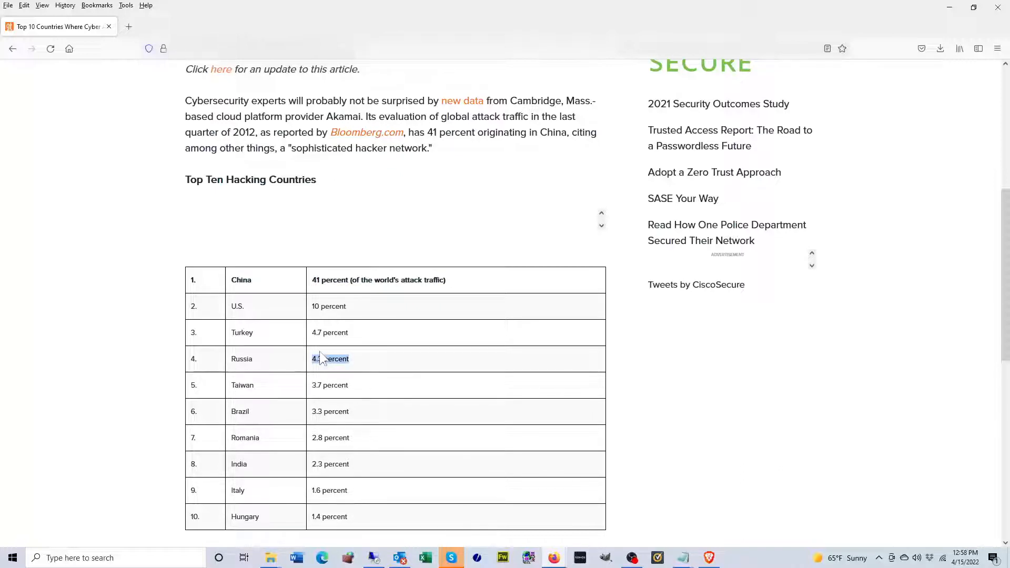
{"action": "left_click_drag", "start_coordinate": [310, 334], "coordinate": [355, 336]}
{"action": "left_click_drag", "start_coordinate": [230, 308], "coordinate": [365, 309]}
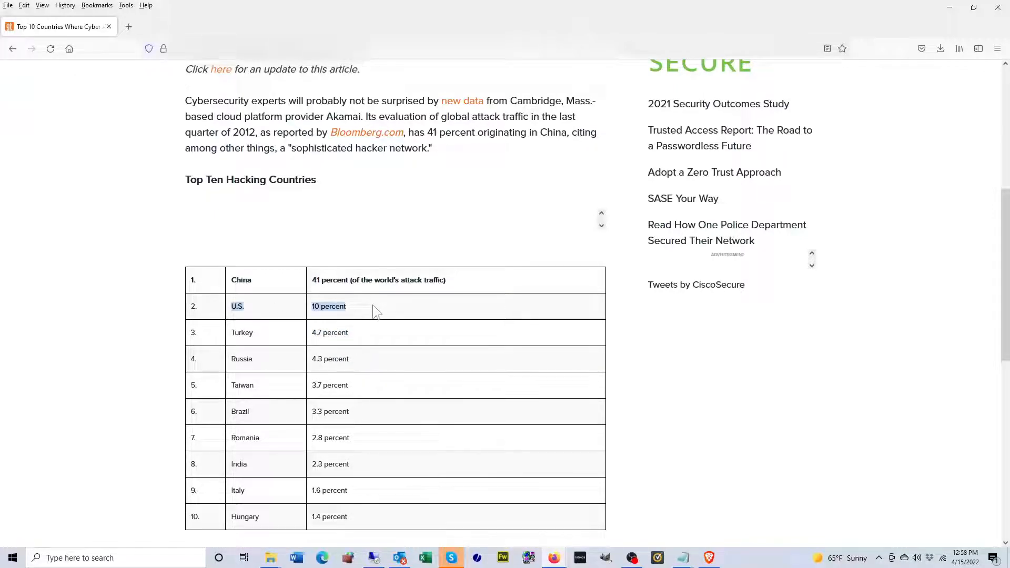
{"action": "left_click", "coordinate": [375, 311]}
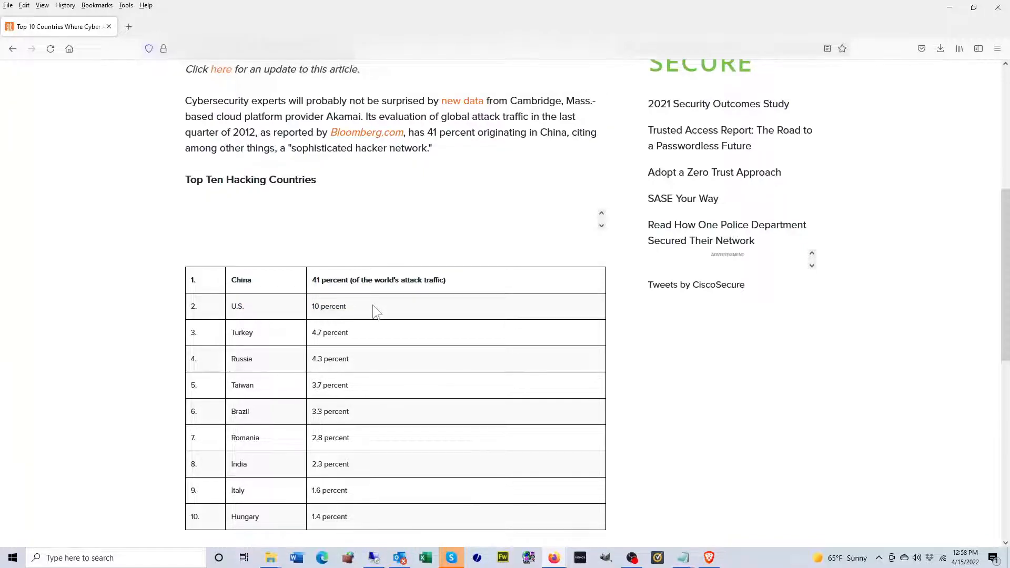
{"action": "left_click_drag", "start_coordinate": [376, 310], "coordinate": [232, 312]}
{"action": "left_click_drag", "start_coordinate": [364, 342], "coordinate": [227, 338]}
{"action": "left_click", "coordinate": [227, 339]}
{"action": "left_click_drag", "start_coordinate": [222, 337], "coordinate": [377, 331]}
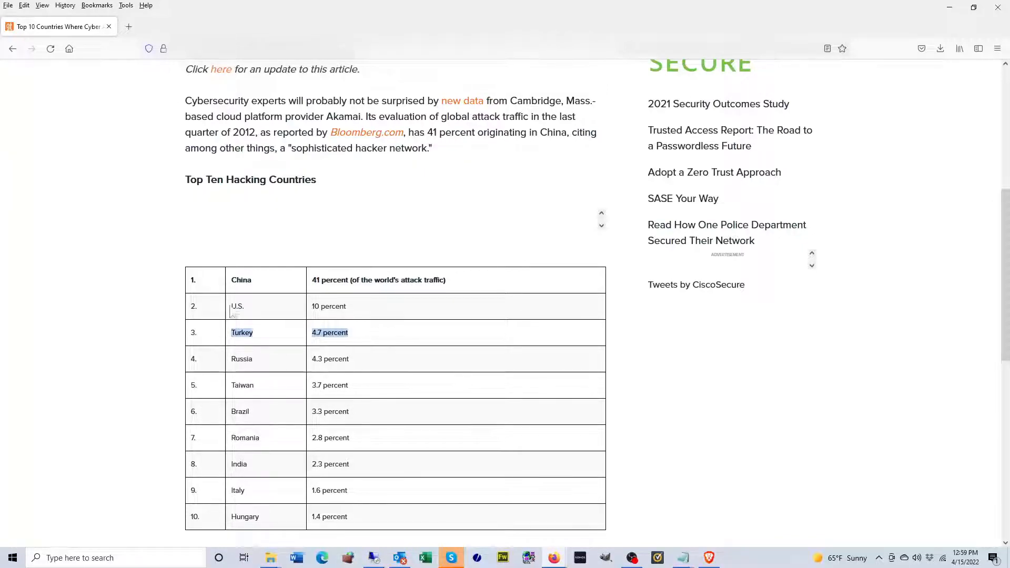
{"action": "left_click_drag", "start_coordinate": [229, 296], "coordinate": [466, 287]}
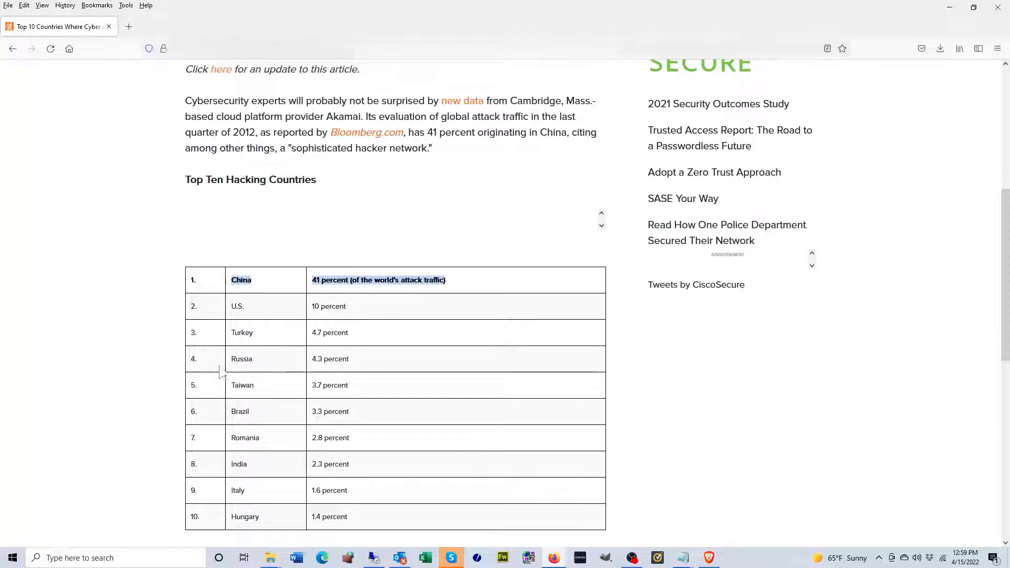
{"action": "left_click_drag", "start_coordinate": [221, 366], "coordinate": [355, 368]}
{"action": "left_click", "coordinate": [494, 396]}
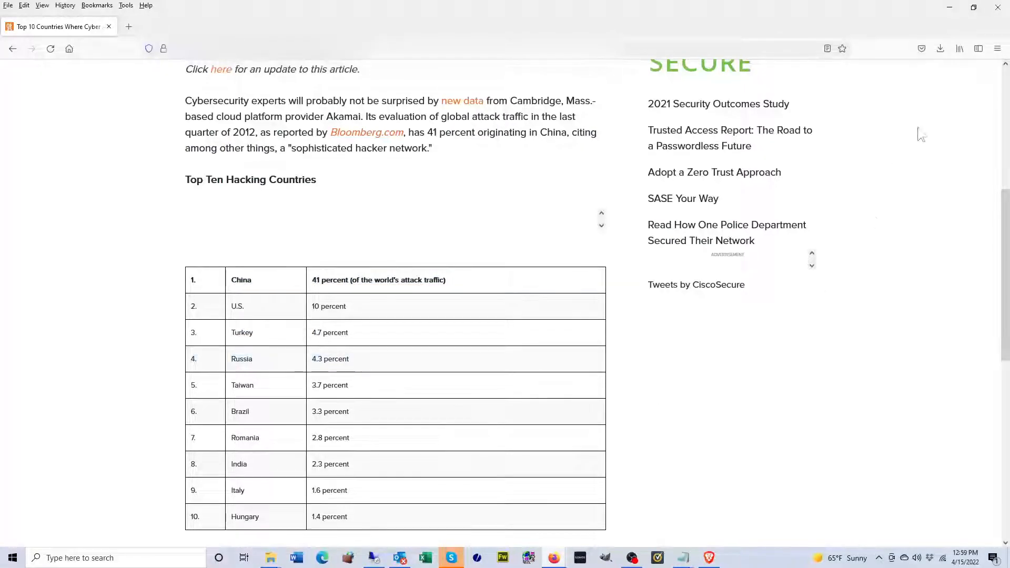
Switch to the FortiGate window, open the firewall's address objects and look through the country geography entries
{"action": "left_click", "coordinate": [950, 8]}
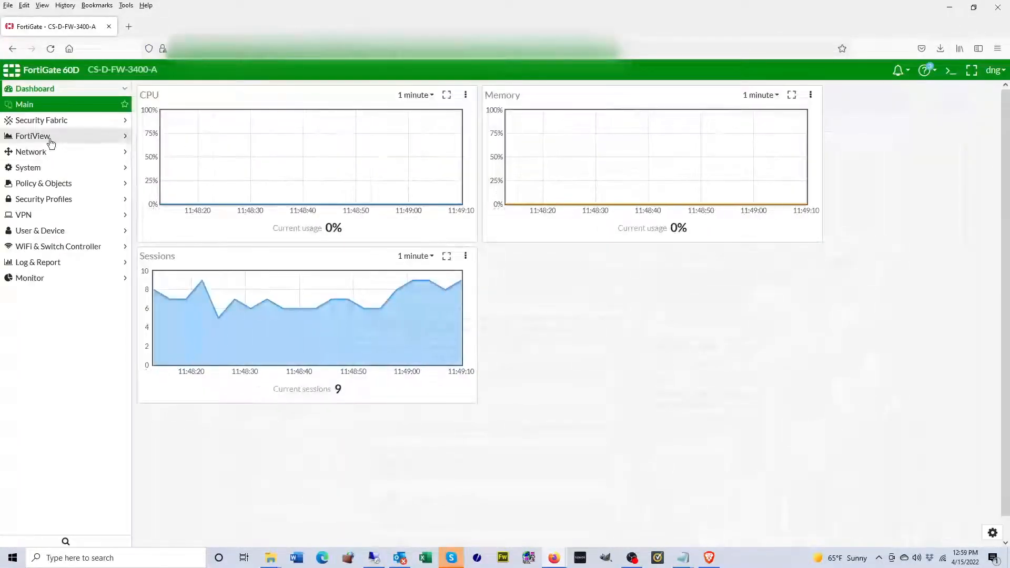
{"action": "left_click", "coordinate": [72, 184]}
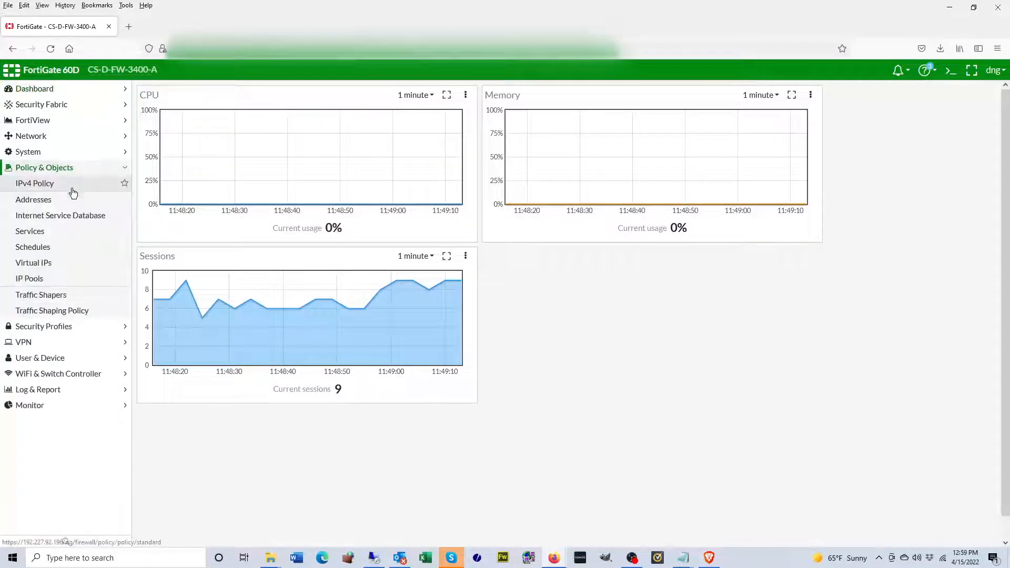
{"action": "left_click", "coordinate": [43, 203]}
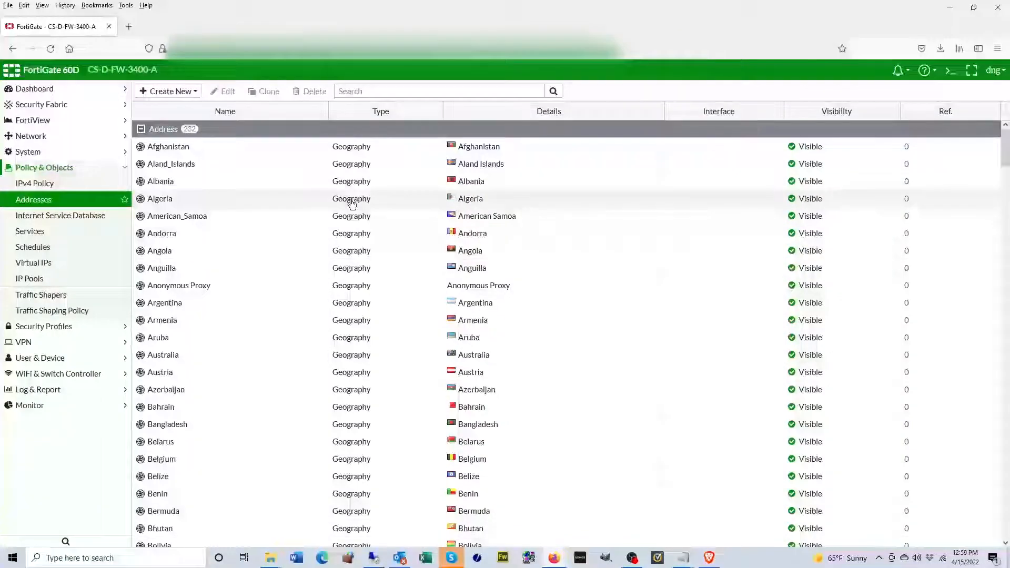
{"action": "scroll", "coordinate": [374, 264], "scroll_direction": "down", "scroll_amount": 20}
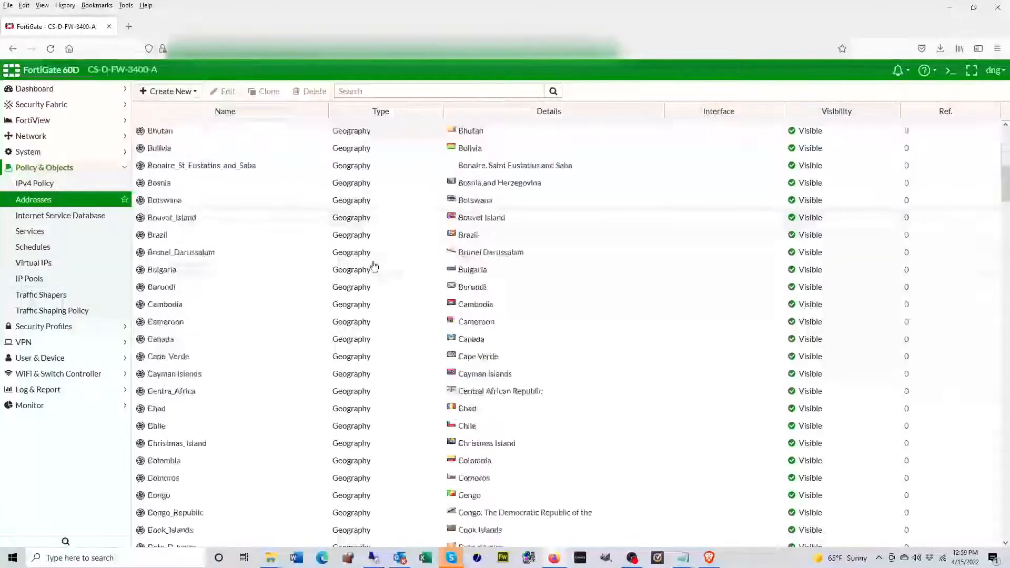
{"action": "scroll", "coordinate": [374, 265], "scroll_direction": "down", "scroll_amount": 20}
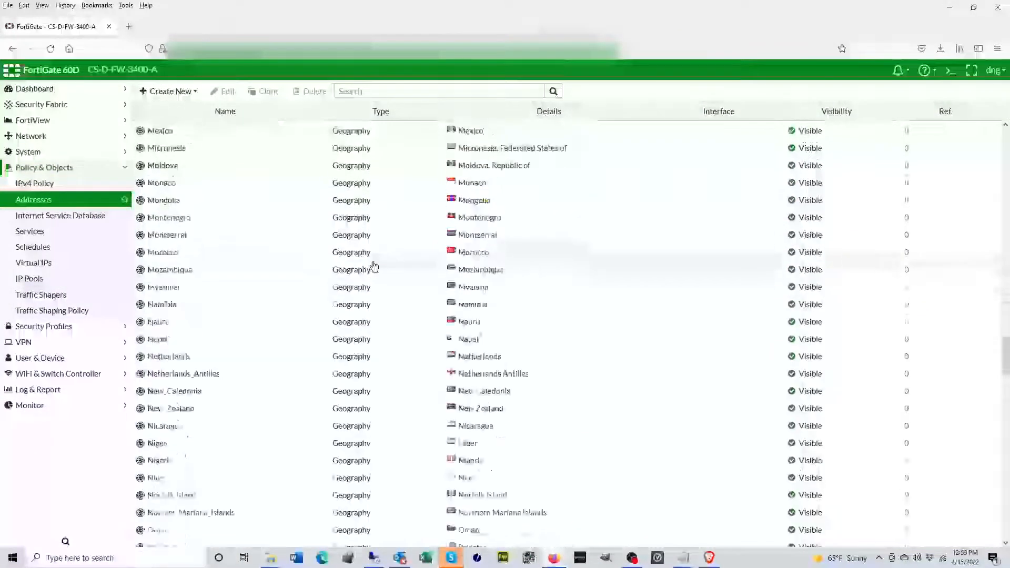
{"action": "scroll", "coordinate": [374, 266], "scroll_direction": "up", "scroll_amount": 20}
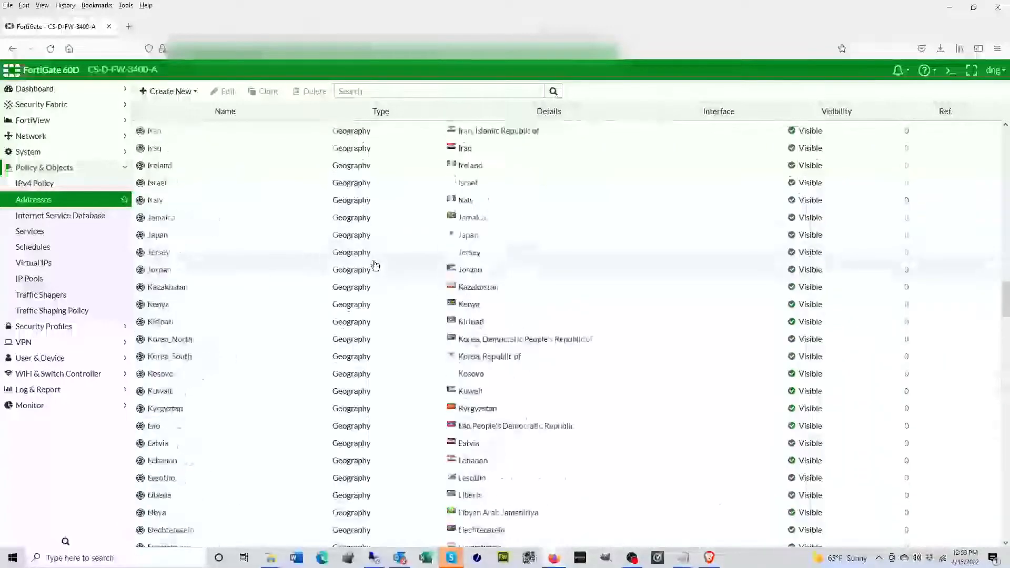
{"action": "scroll", "coordinate": [375, 265], "scroll_direction": "up", "scroll_amount": 15}
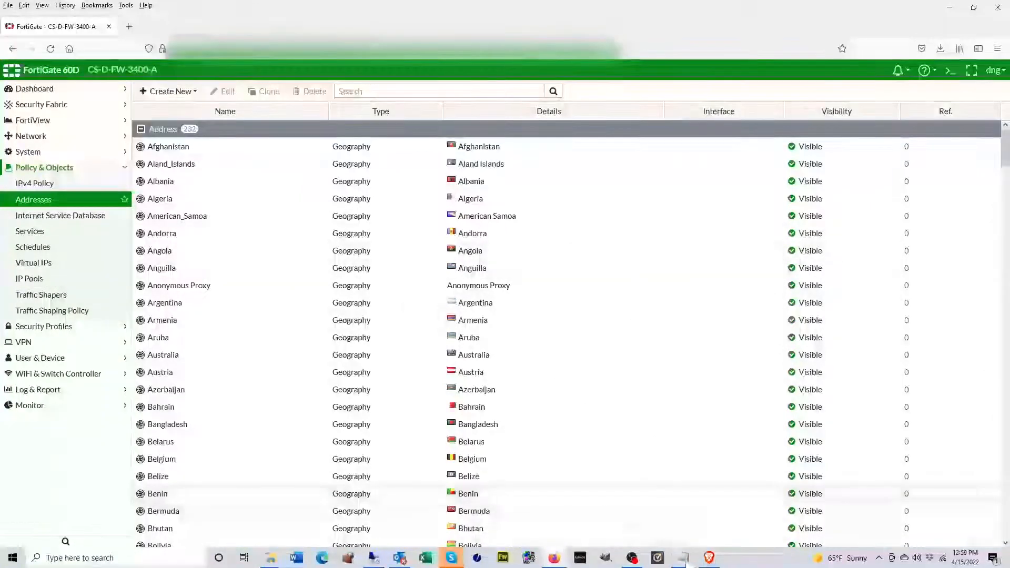
Open New Text Document (2) in Notepad and examine its firewall address script for the country geography objects
{"action": "mouse_move", "coordinate": [685, 560]}
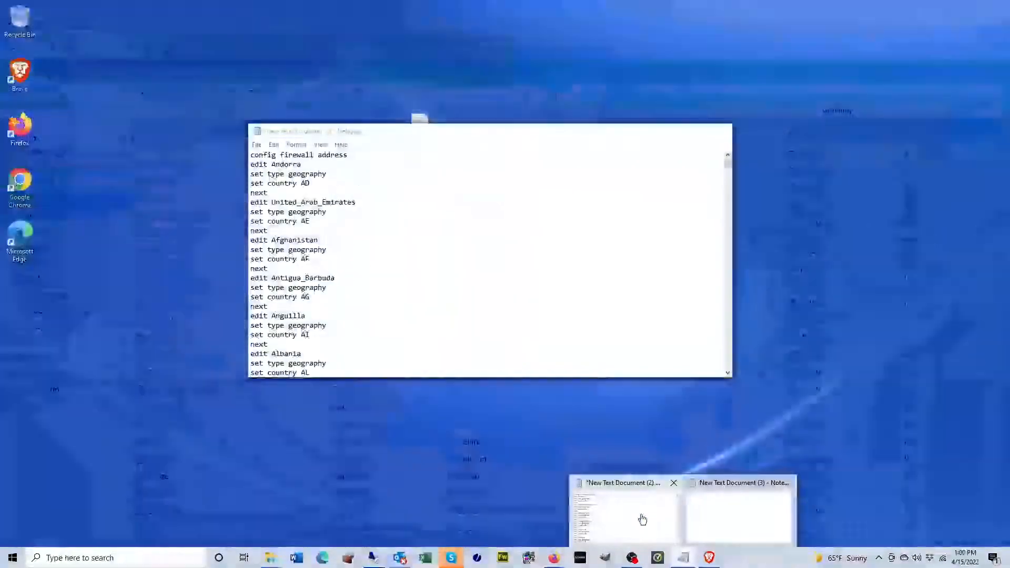
{"action": "left_click", "coordinate": [642, 520]}
{"action": "scroll", "coordinate": [523, 333], "scroll_direction": "down", "scroll_amount": 20}
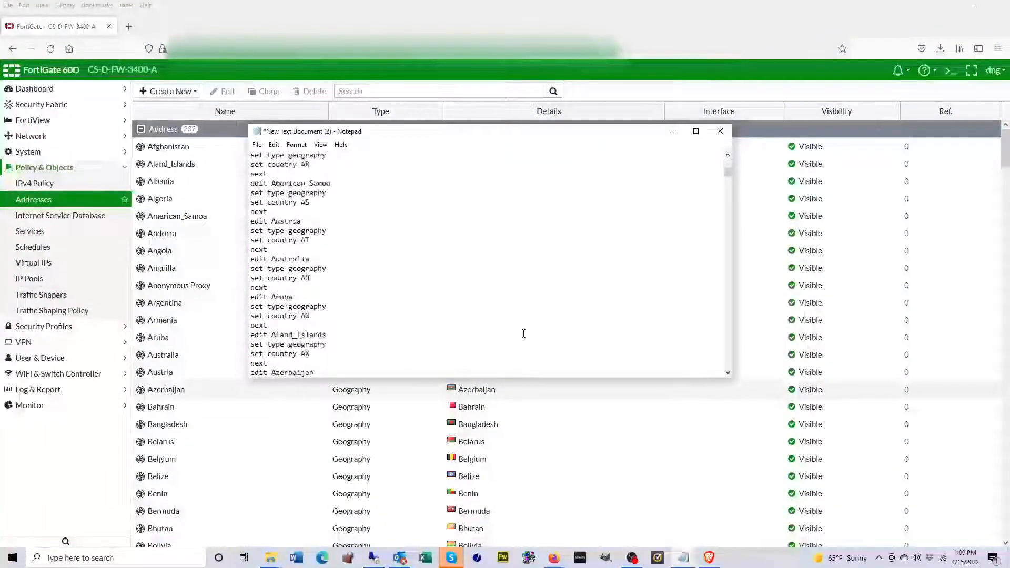
{"action": "scroll", "coordinate": [524, 333], "scroll_direction": "down", "scroll_amount": 20}
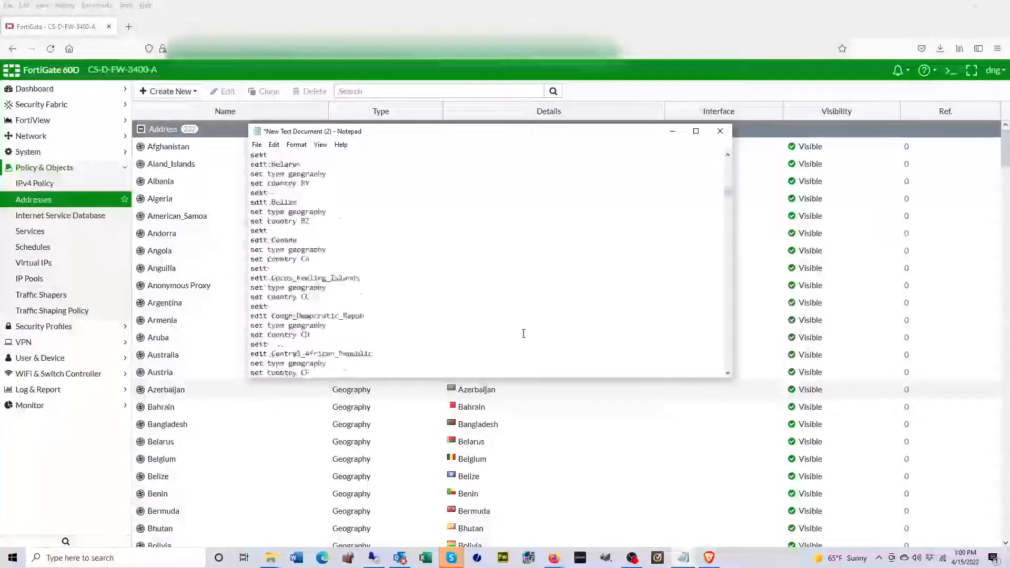
{"action": "scroll", "coordinate": [523, 333], "scroll_direction": "down", "scroll_amount": 13}
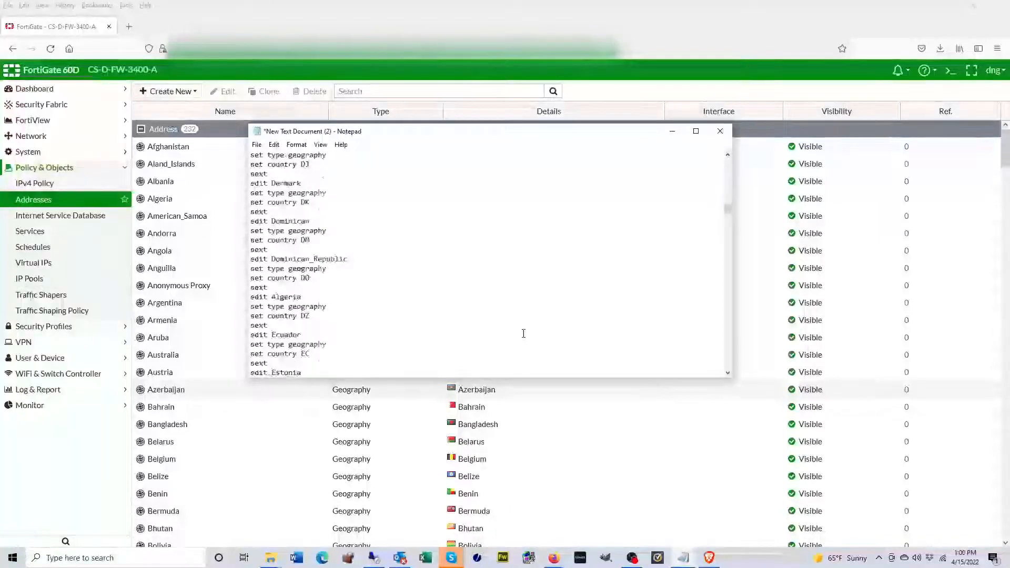
{"action": "left_click_drag", "start_coordinate": [728, 213], "coordinate": [727, 160]}
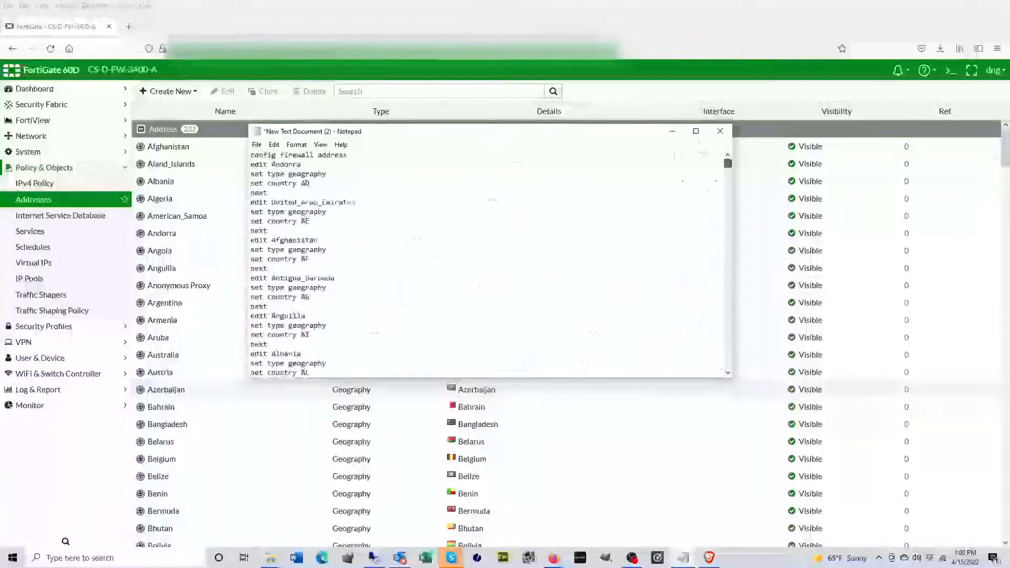
Return to the full-size FortiGate window and show the configuration backup and restore options
{"action": "double_click", "coordinate": [818, 33]}
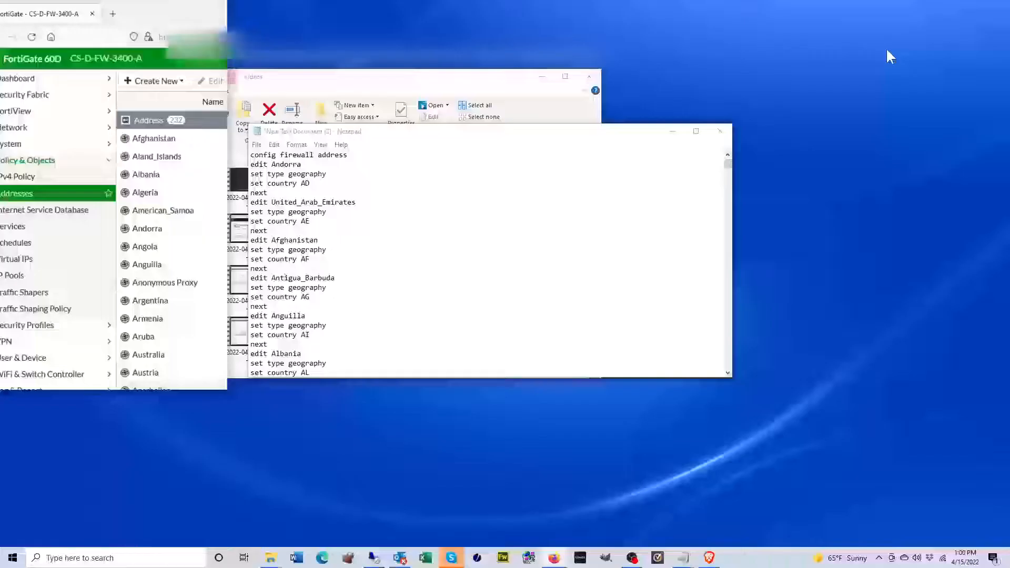
{"action": "left_click", "coordinate": [206, 7]}
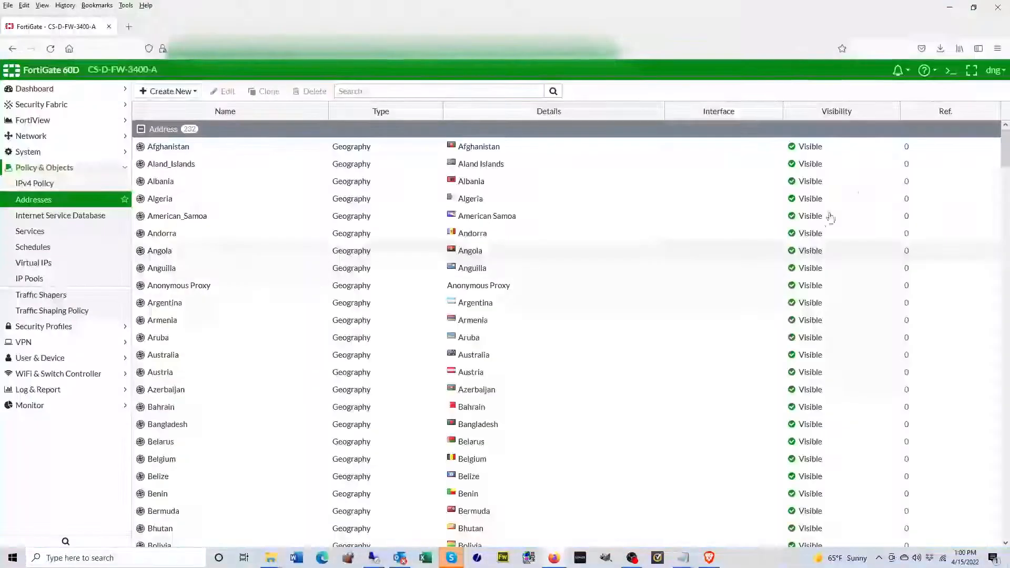
{"action": "left_click", "coordinate": [993, 72]}
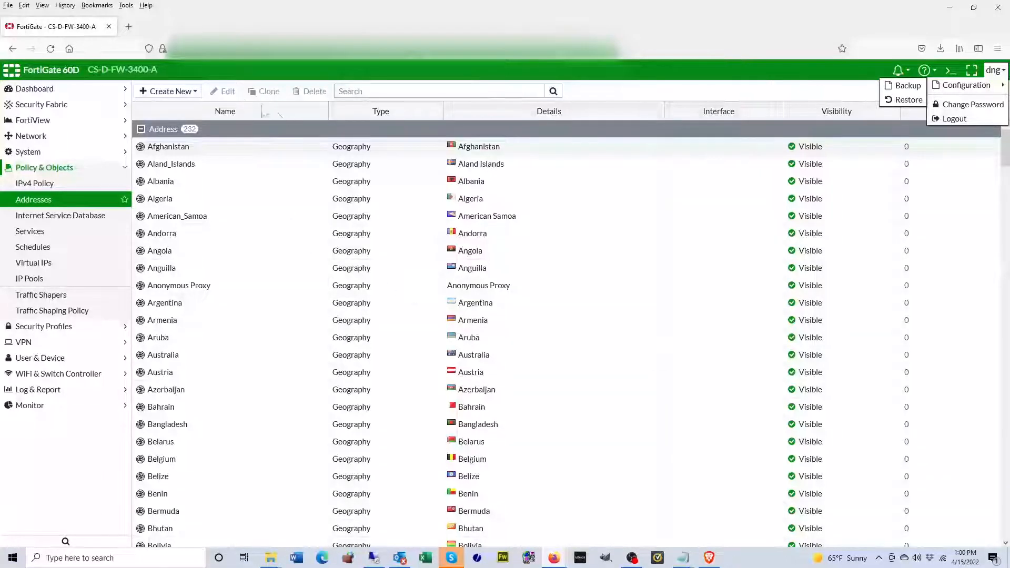
Search the address objects for "russia"
{"action": "left_click", "coordinate": [383, 91]}
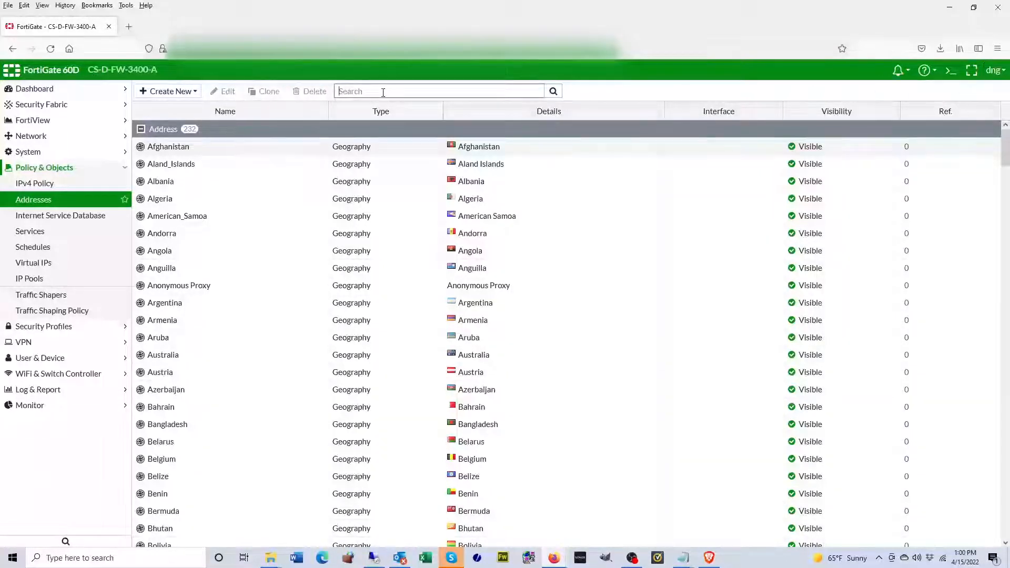
{"action": "type", "text": "russia"}
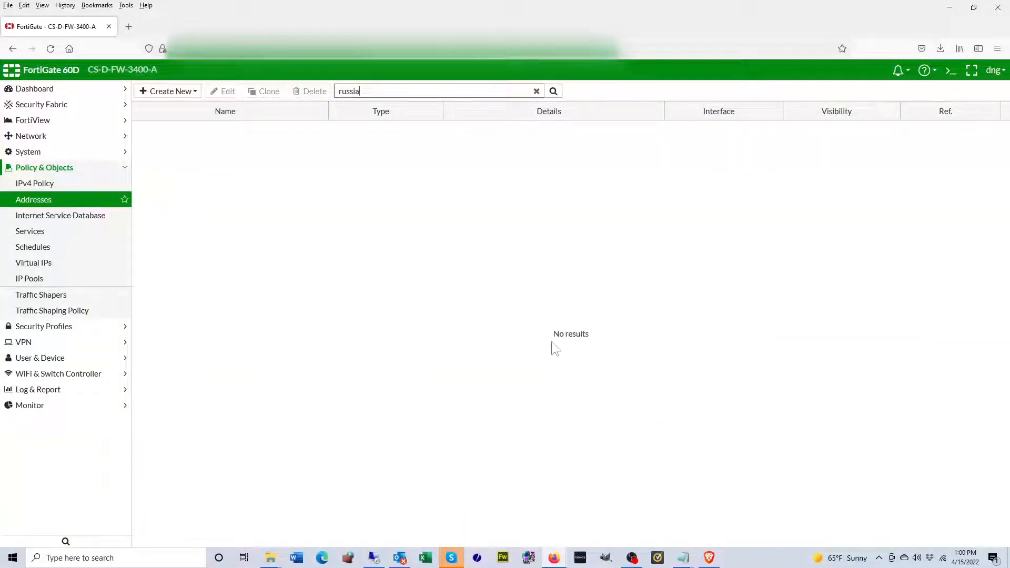
{"action": "triple_click", "coordinate": [568, 334]}
Replace the address search term with "china" and check the list for a matching object
{"action": "left_click", "coordinate": [451, 92]}
{"action": "key", "text": "ctrl+a"}
{"action": "type", "text": "china"}
{"action": "left_click", "coordinate": [548, 327]}
{"action": "triple_click", "coordinate": [559, 334]}
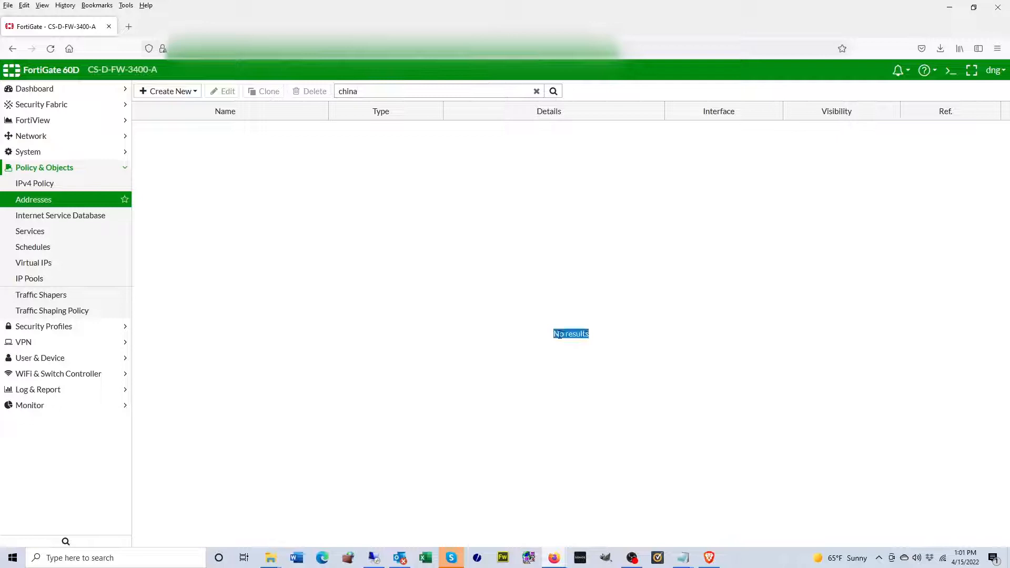
{"action": "left_click", "coordinate": [277, 227]}
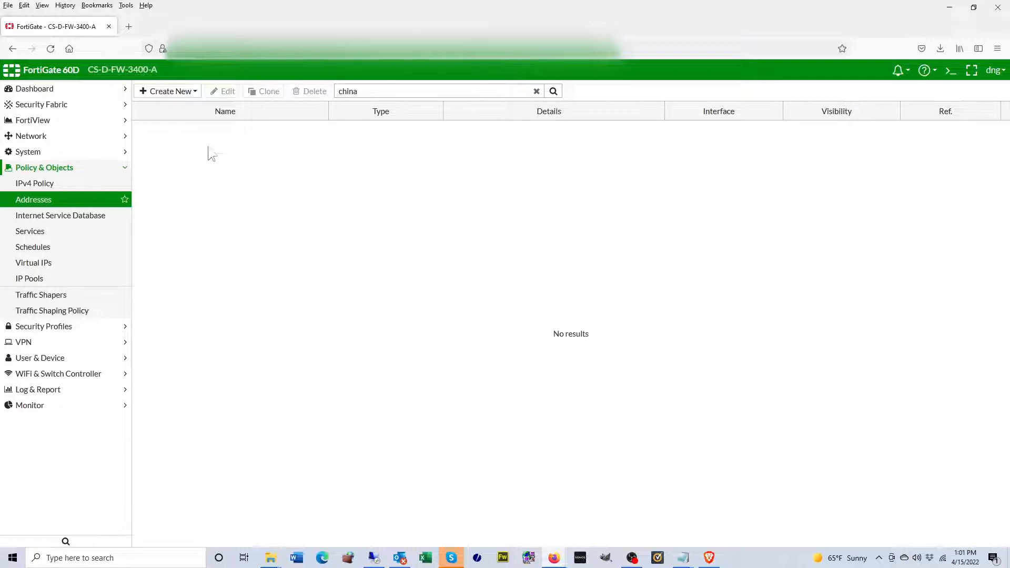
{"action": "left_click", "coordinate": [190, 95]}
{"action": "left_click", "coordinate": [186, 107]}
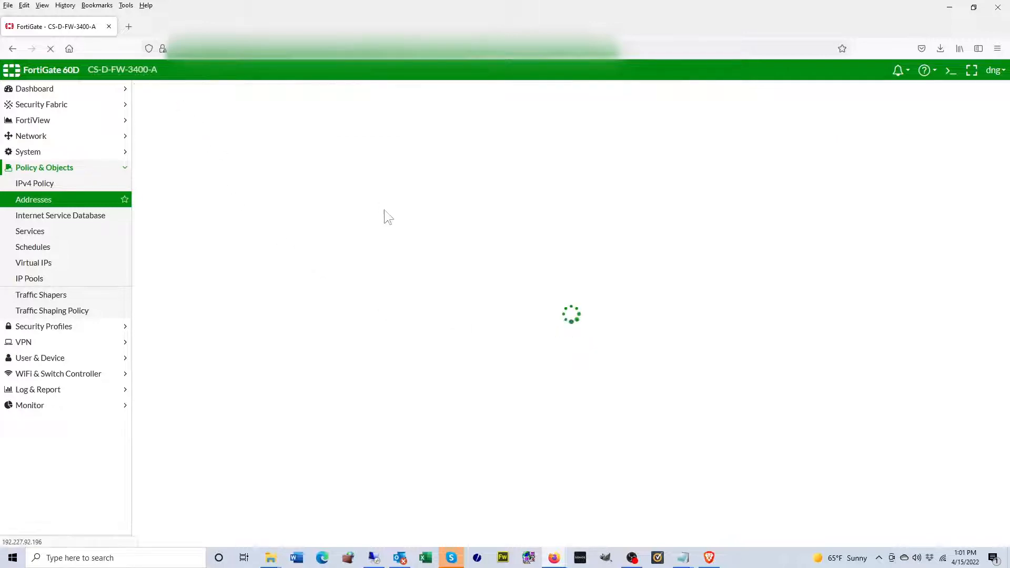
{"action": "left_click", "coordinate": [81, 200]}
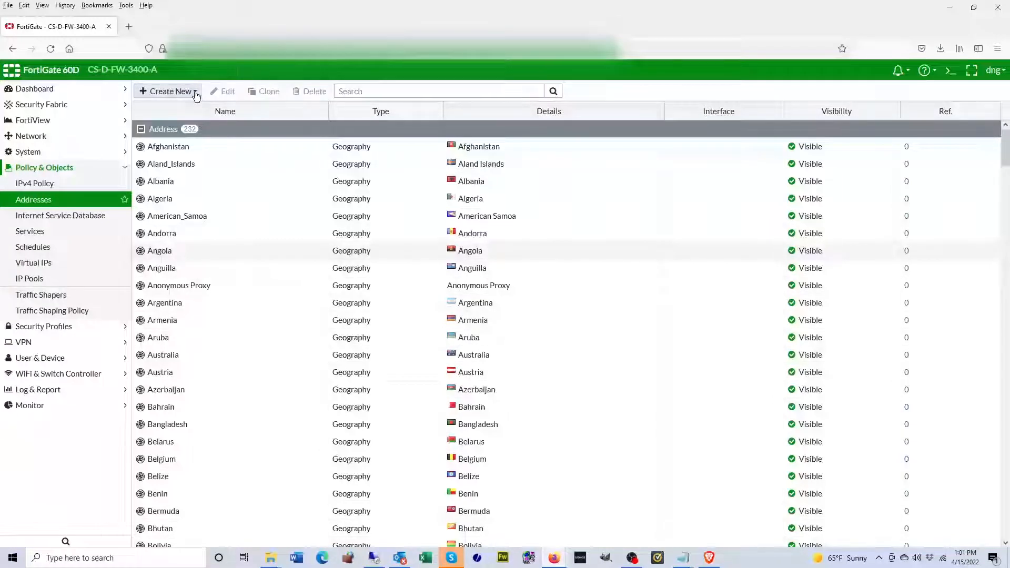
Start a new address object named "China" and set its type to Geography
{"action": "left_click", "coordinate": [195, 93]}
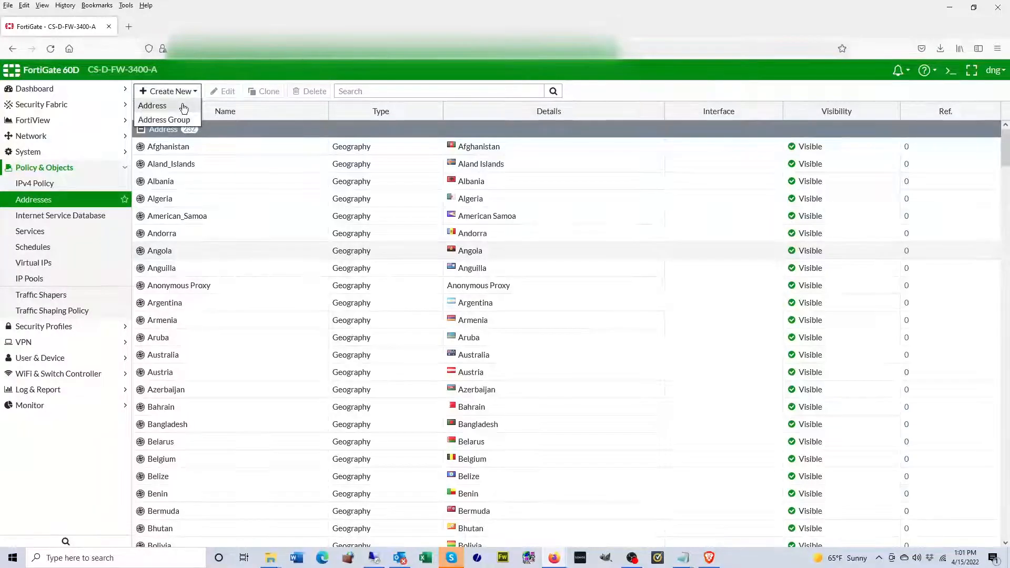
{"action": "left_click", "coordinate": [184, 106]}
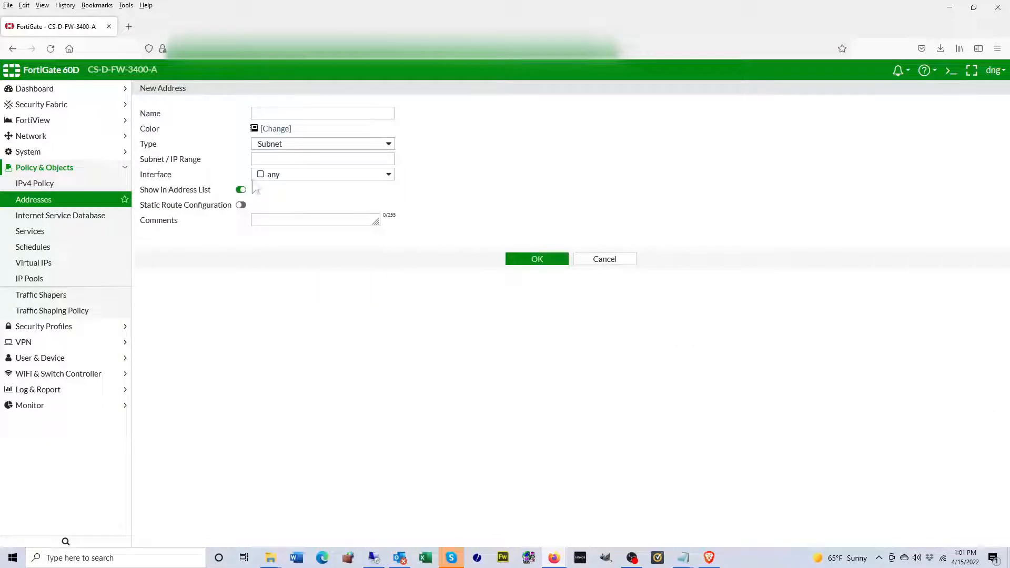
{"action": "left_click", "coordinate": [292, 110]}
{"action": "type", "text": "Ru"}
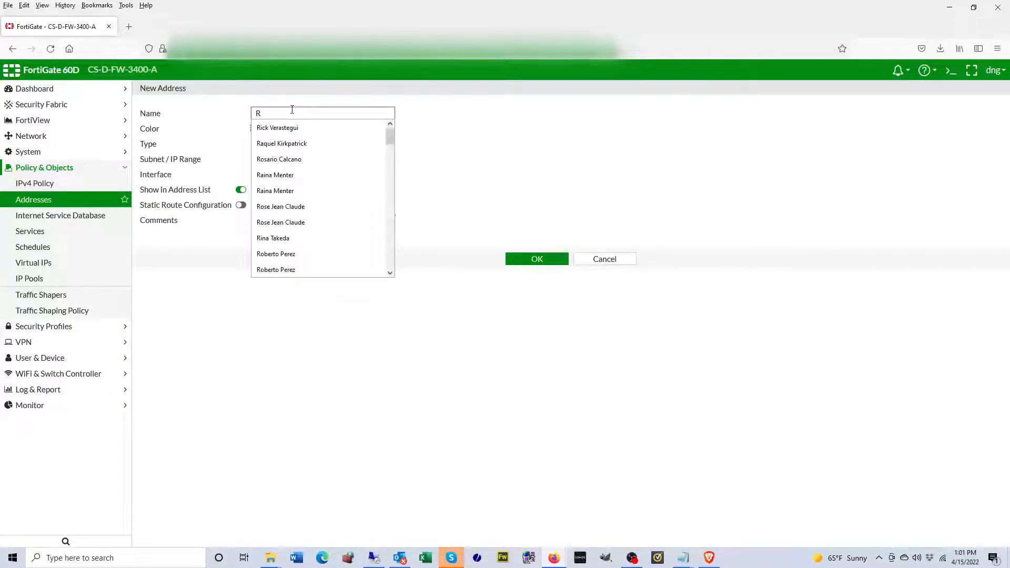
{"action": "key", "text": "BackSpace"}
{"action": "type", "text": "China"}
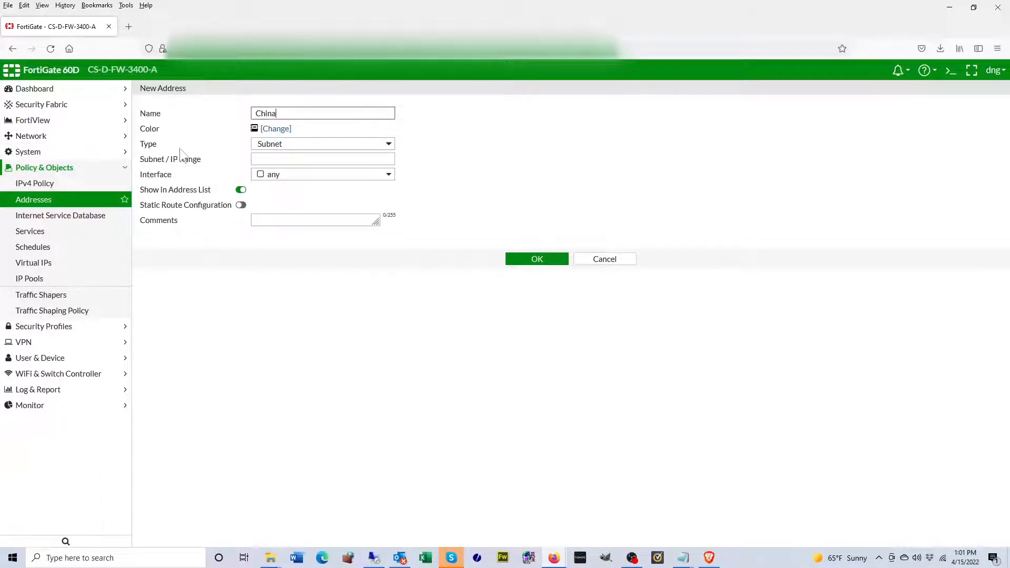
{"action": "left_click", "coordinate": [288, 142]}
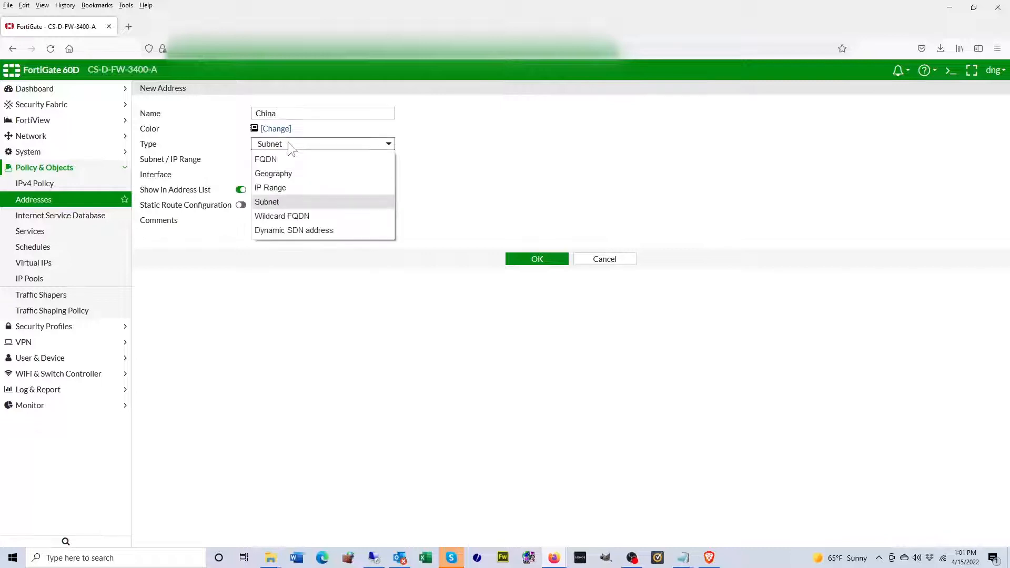
{"action": "left_click", "coordinate": [286, 173]}
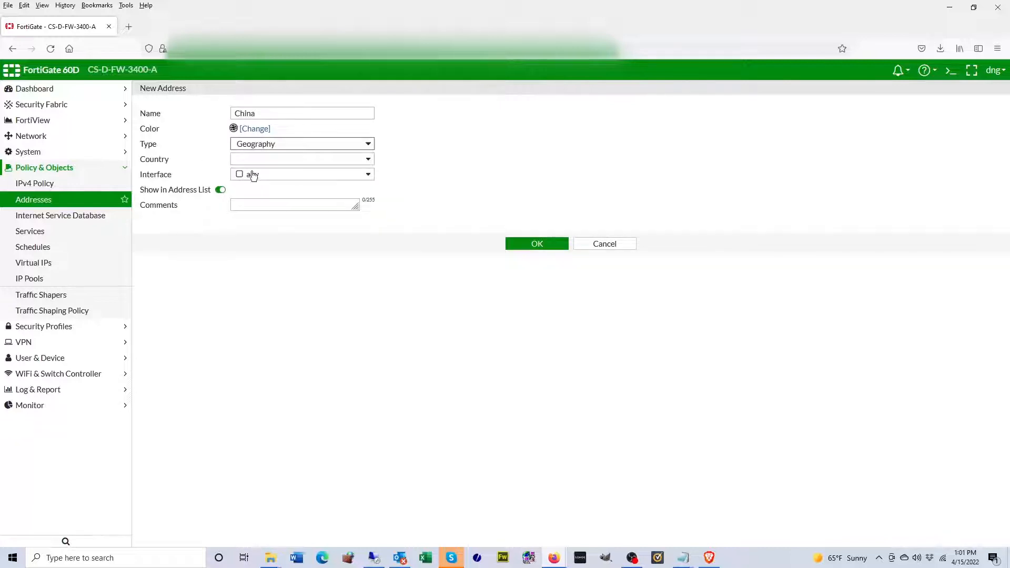
Set the country of the new geography address to China
{"action": "double_click", "coordinate": [167, 159]}
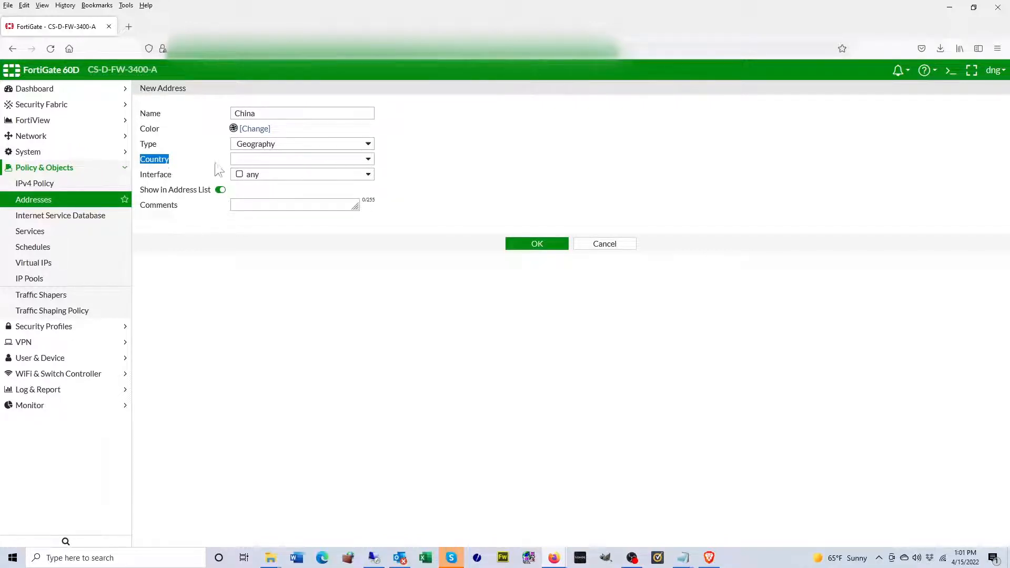
{"action": "left_click", "coordinate": [237, 160]}
{"action": "scroll", "coordinate": [277, 279], "scroll_direction": "down", "scroll_amount": 15}
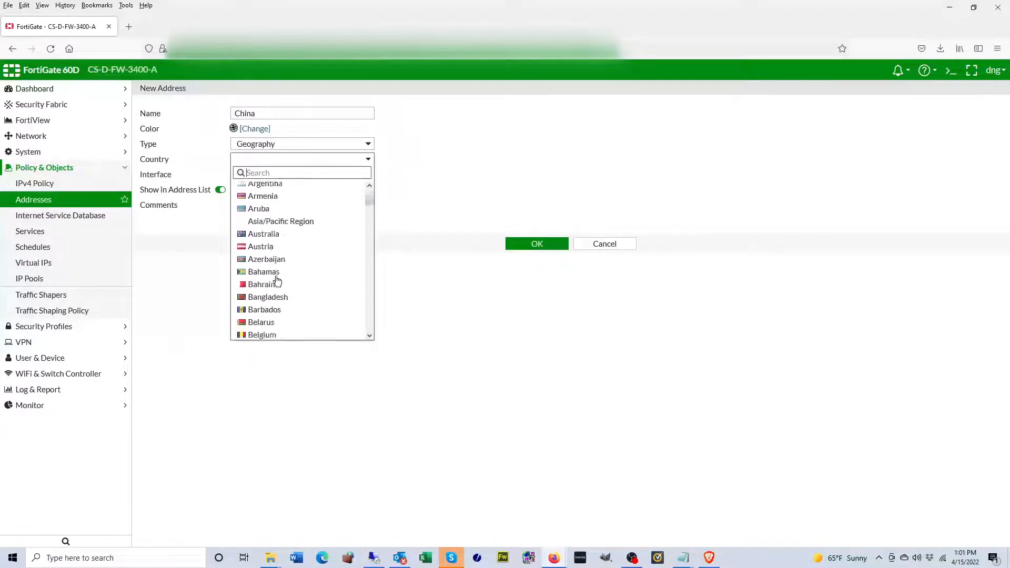
{"action": "scroll", "coordinate": [277, 276], "scroll_direction": "down", "scroll_amount": 3}
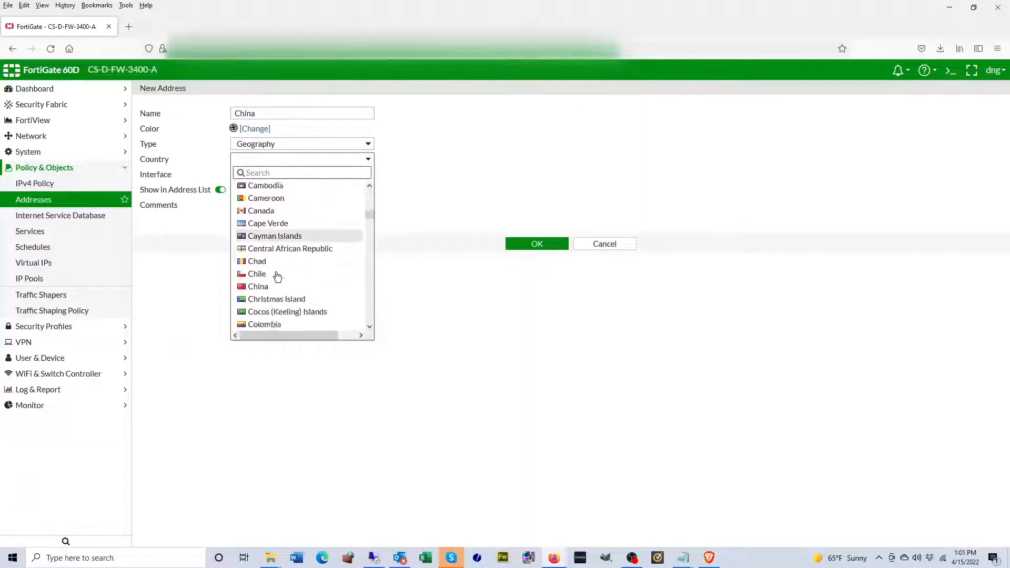
{"action": "left_click", "coordinate": [277, 282]}
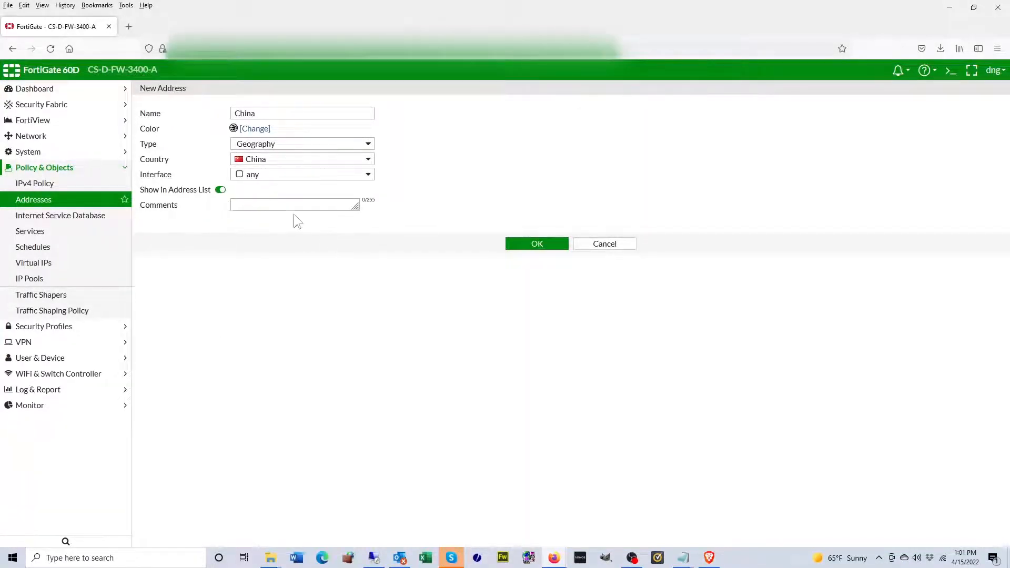
Save the China address with the comment "Block China" and search the address objects for "china"
{"action": "left_click", "coordinate": [255, 203]}
{"action": "type", "text": "Block China"}
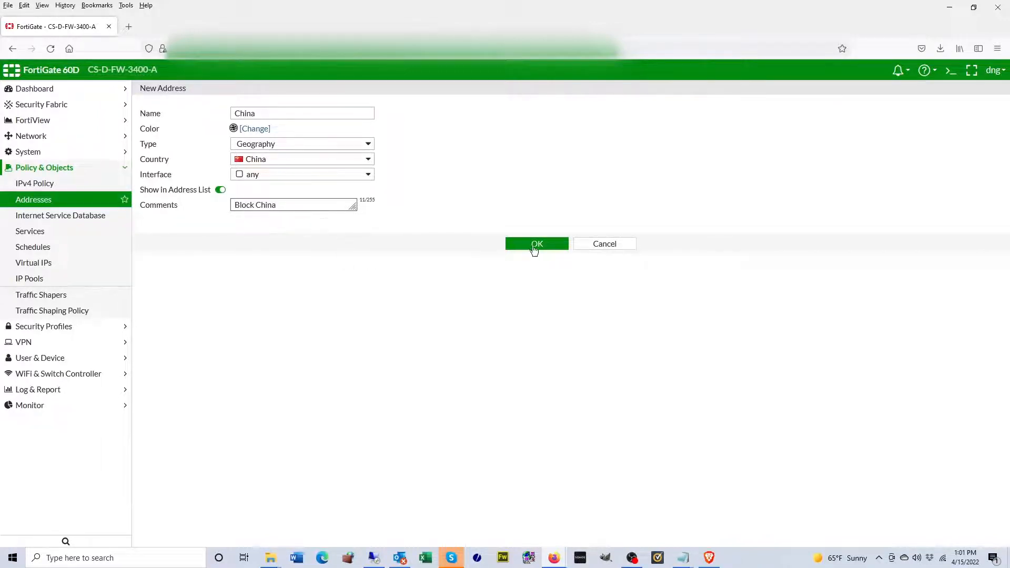
{"action": "left_click", "coordinate": [534, 247]}
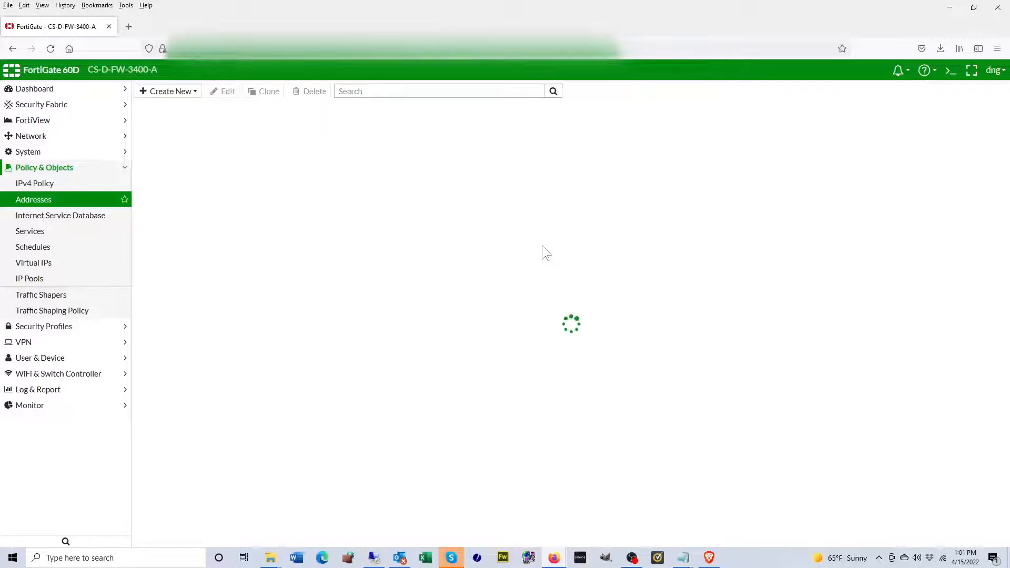
{"action": "left_click", "coordinate": [413, 94]}
{"action": "type", "text": "china"}
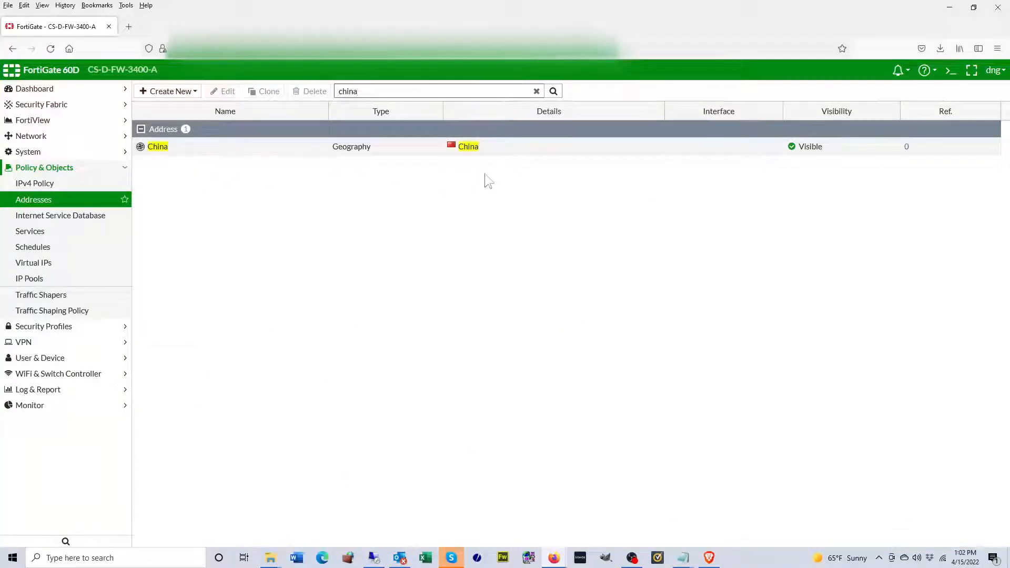
Start another new address object named "Russia" and set its type to Geography
{"action": "left_click", "coordinate": [188, 94]}
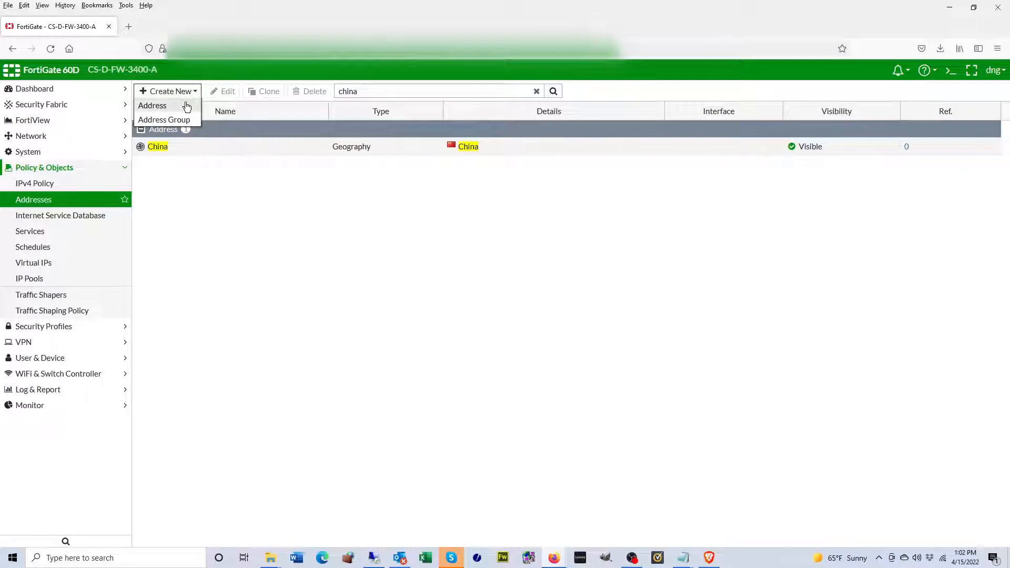
{"action": "left_click", "coordinate": [153, 106]}
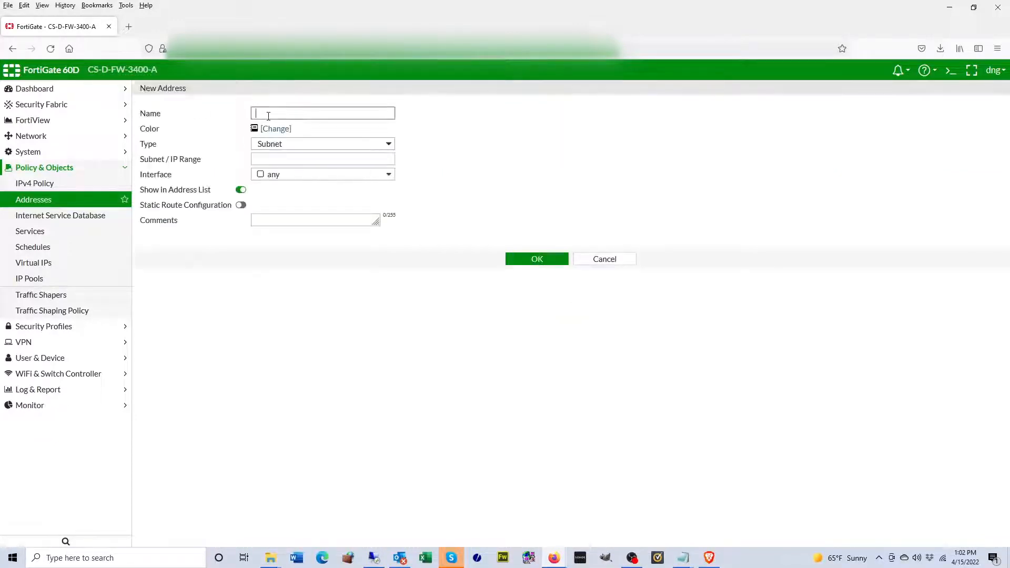
{"action": "type", "text": "Russia"}
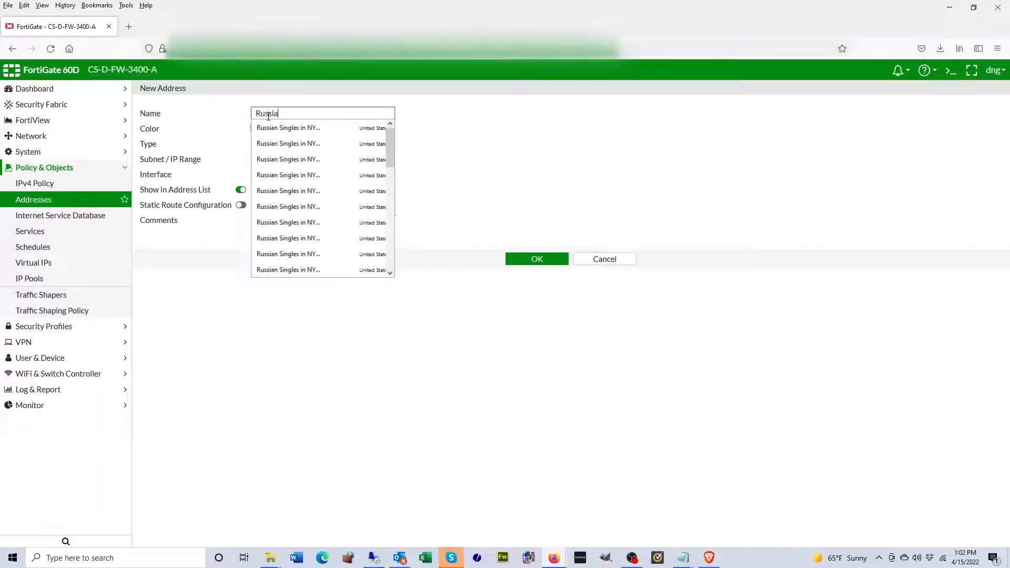
{"action": "key", "text": "Escape"}
{"action": "left_click", "coordinate": [279, 145]}
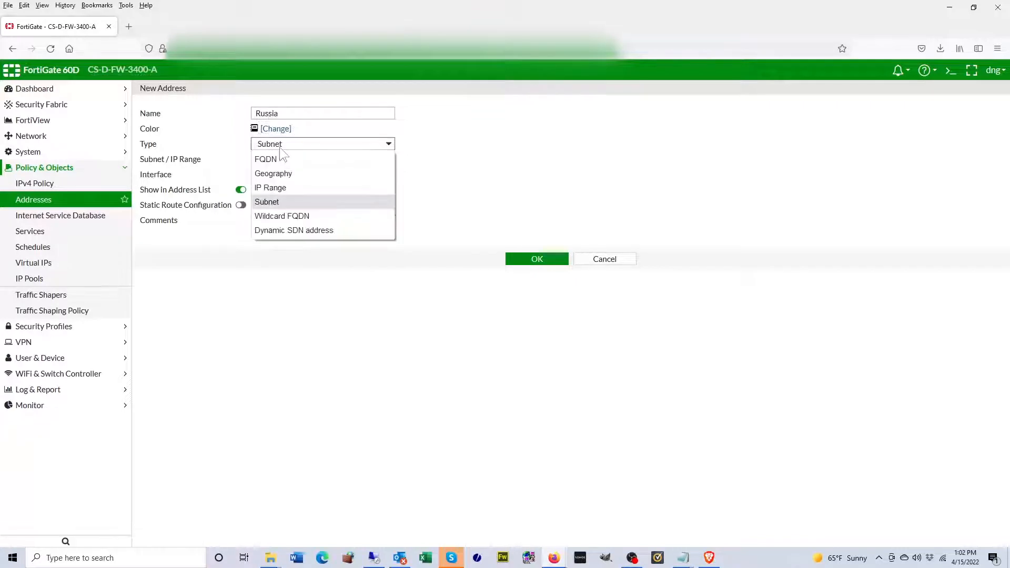
{"action": "left_click", "coordinate": [283, 177]}
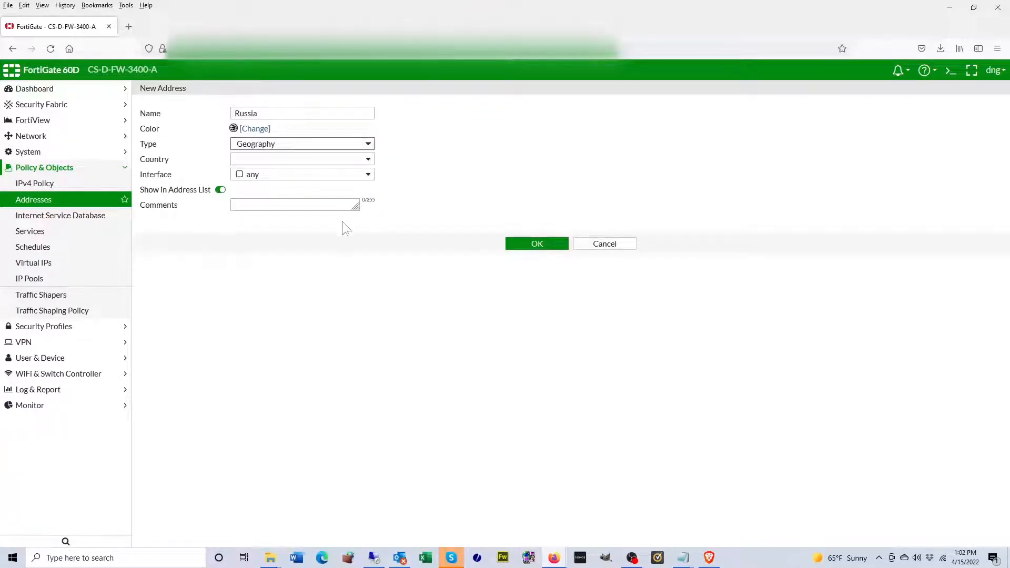
Set the country of the Russia address to Russian Federation
{"action": "left_click", "coordinate": [267, 161]}
{"action": "scroll", "coordinate": [306, 275], "scroll_direction": "down", "scroll_amount": 5}
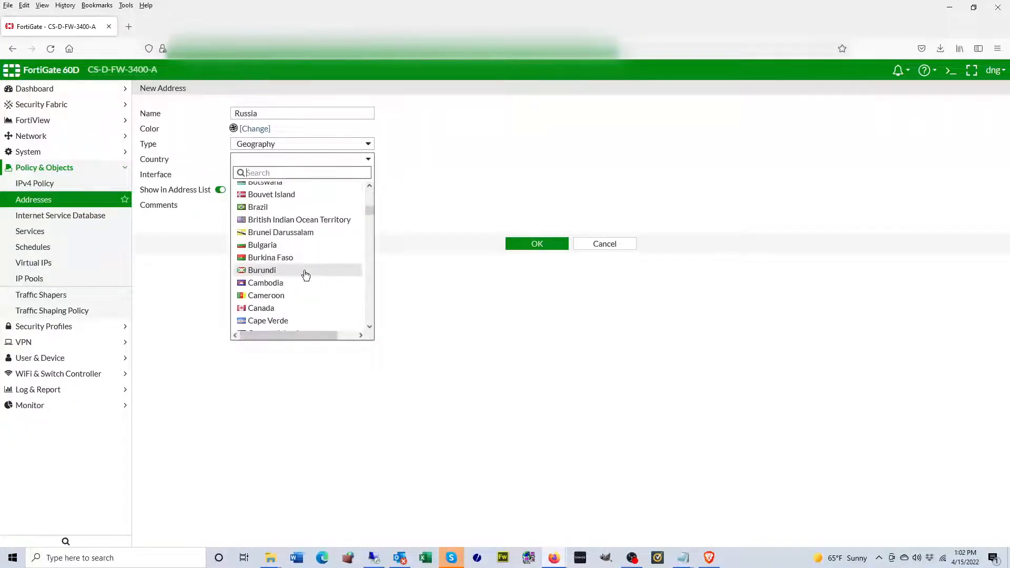
{"action": "scroll", "coordinate": [306, 274], "scroll_direction": "down", "scroll_amount": 20}
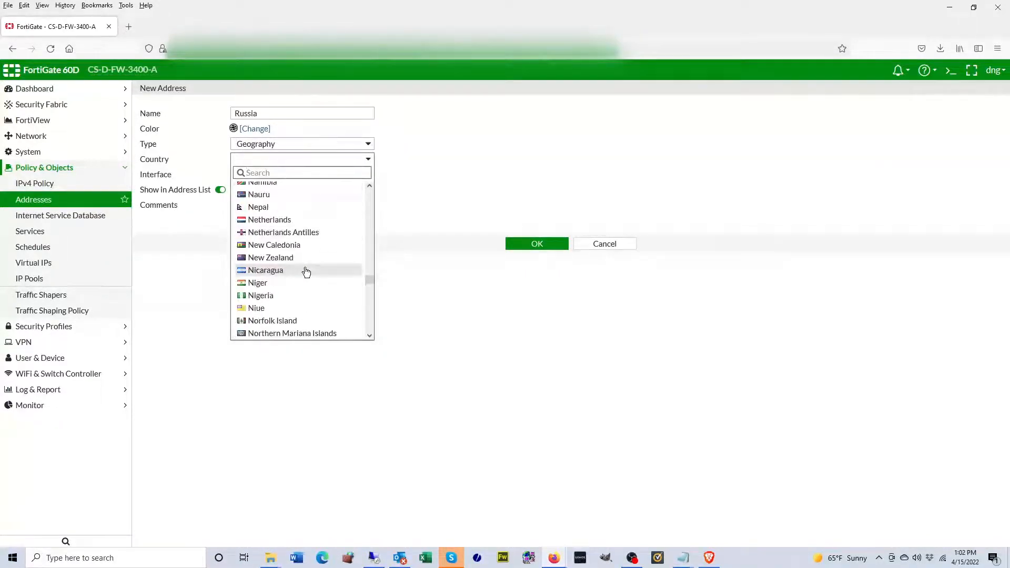
{"action": "scroll", "coordinate": [306, 271], "scroll_direction": "down", "scroll_amount": 10}
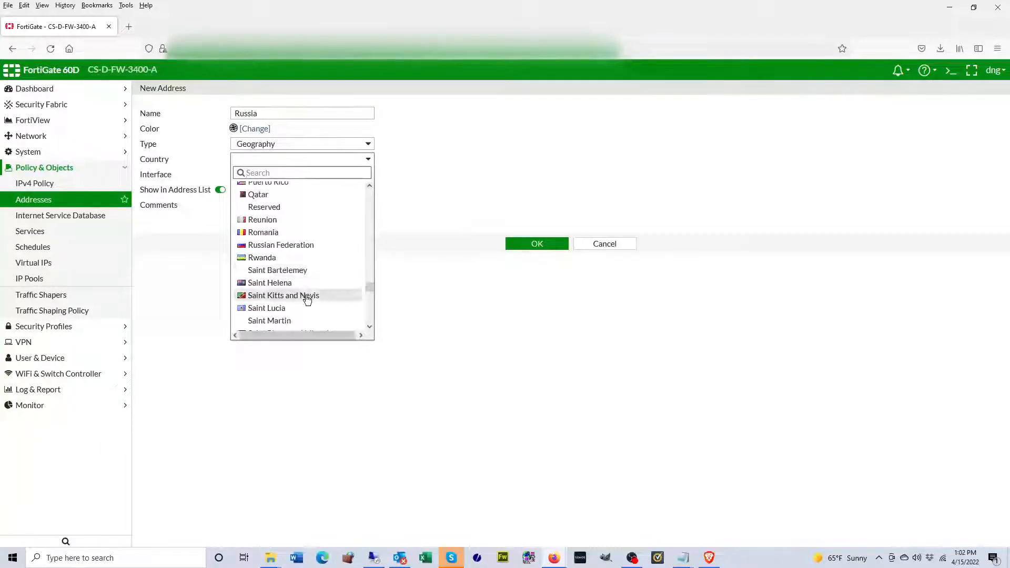
{"action": "scroll", "coordinate": [294, 253], "scroll_direction": "down", "scroll_amount": 2}
{"action": "scroll", "coordinate": [294, 254], "scroll_direction": "up", "scroll_amount": 2}
{"action": "left_click", "coordinate": [296, 246]}
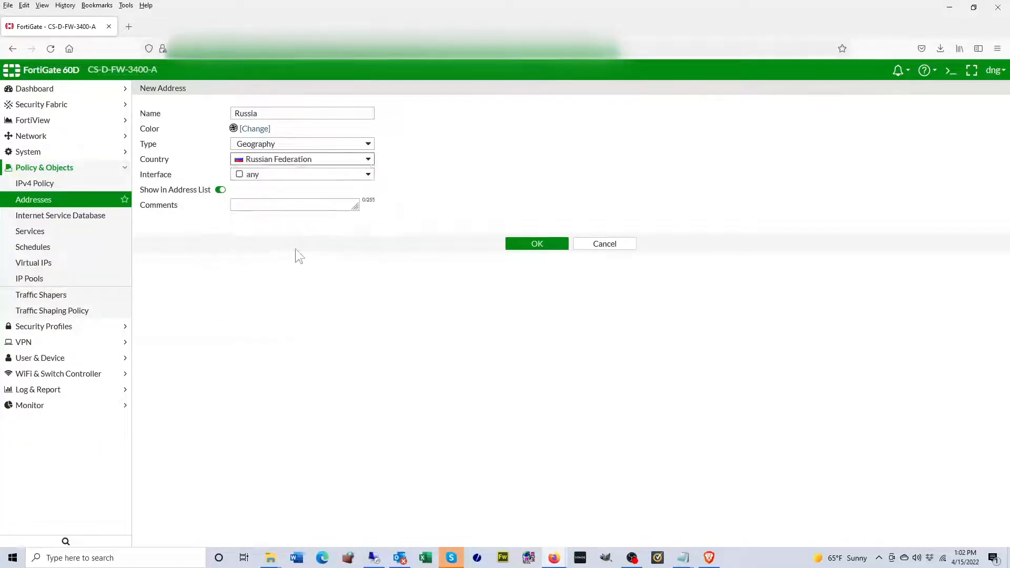
{"action": "left_click", "coordinate": [336, 293]}
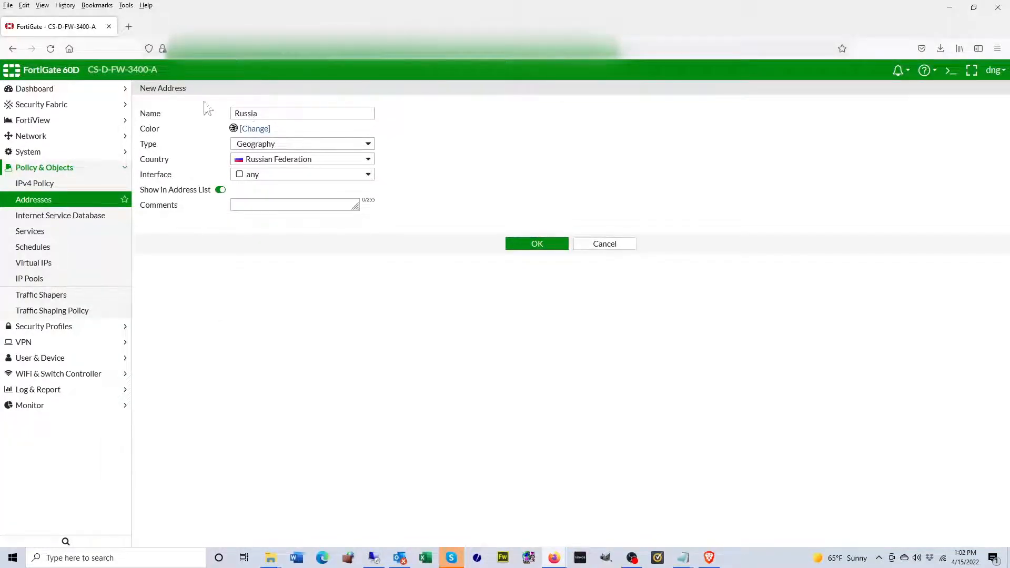
Try a longer "Russian Federation" name with an underscore for the address, and restore the name to "Russia"
{"action": "double_click", "coordinate": [277, 113]}
{"action": "left_click", "coordinate": [279, 114]}
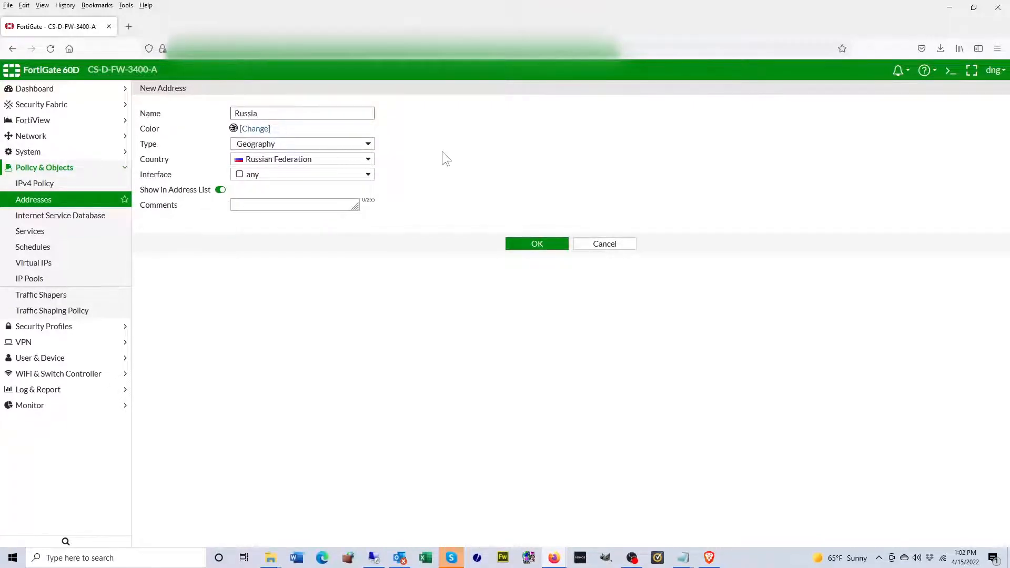
{"action": "type", "text": "n Federation"}
{"action": "type", "text": "_"}
{"action": "double_click", "coordinate": [264, 114]}
{"action": "left_click", "coordinate": [262, 115]}
{"action": "left_click_drag", "start_coordinate": [268, 115], "coordinate": [342, 116]}
{"action": "key", "text": "BackSpace"}
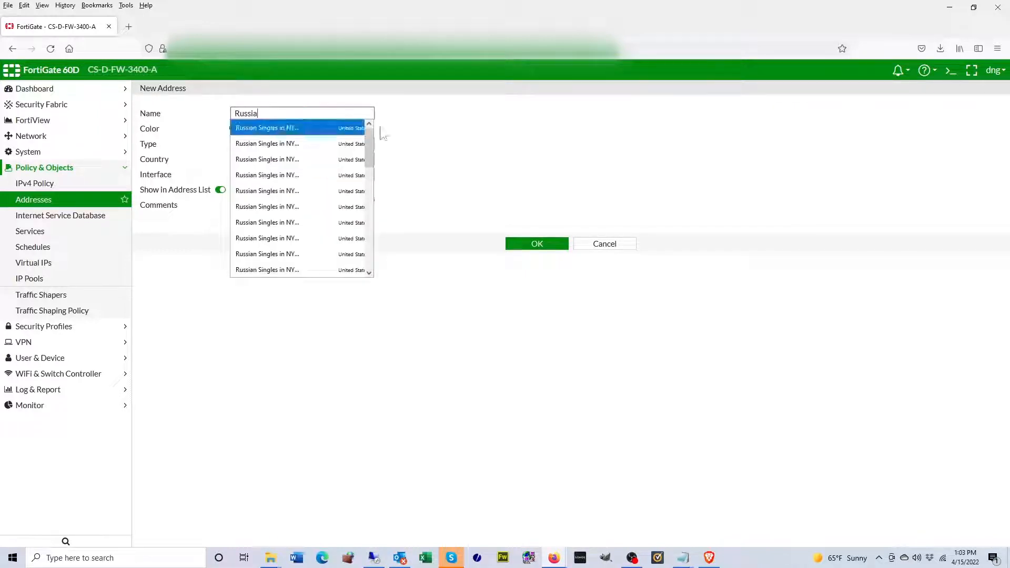
{"action": "left_click", "coordinate": [429, 140]}
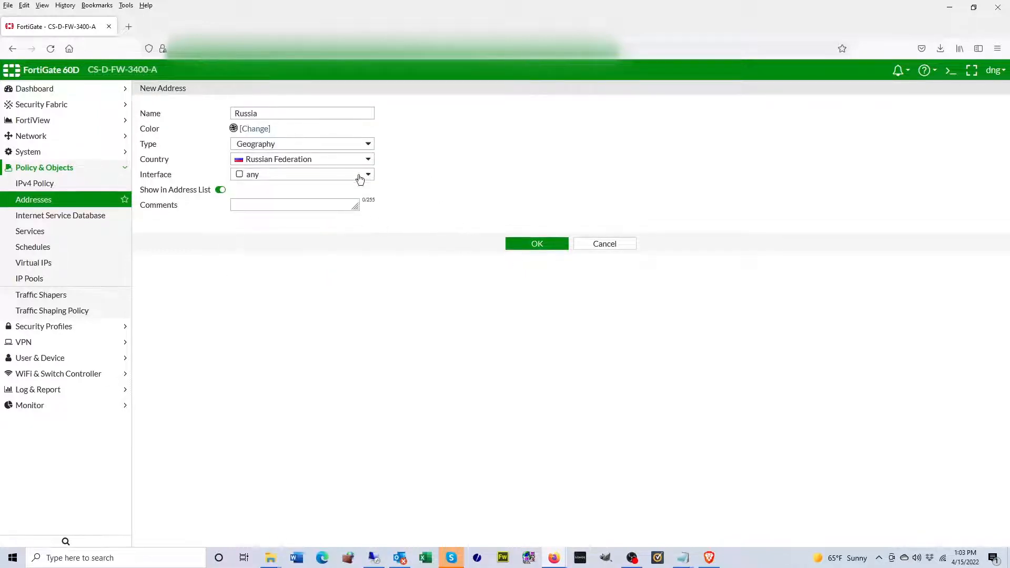
Save the Russia address and check the address list by searching for "russia" and "china"
{"action": "left_click", "coordinate": [536, 245]}
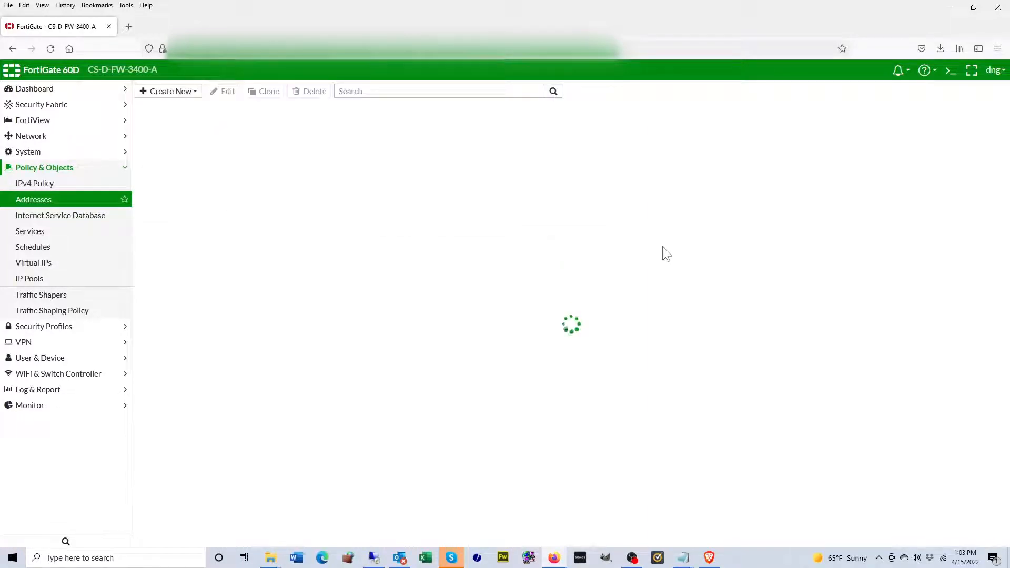
{"action": "left_click", "coordinate": [400, 91]}
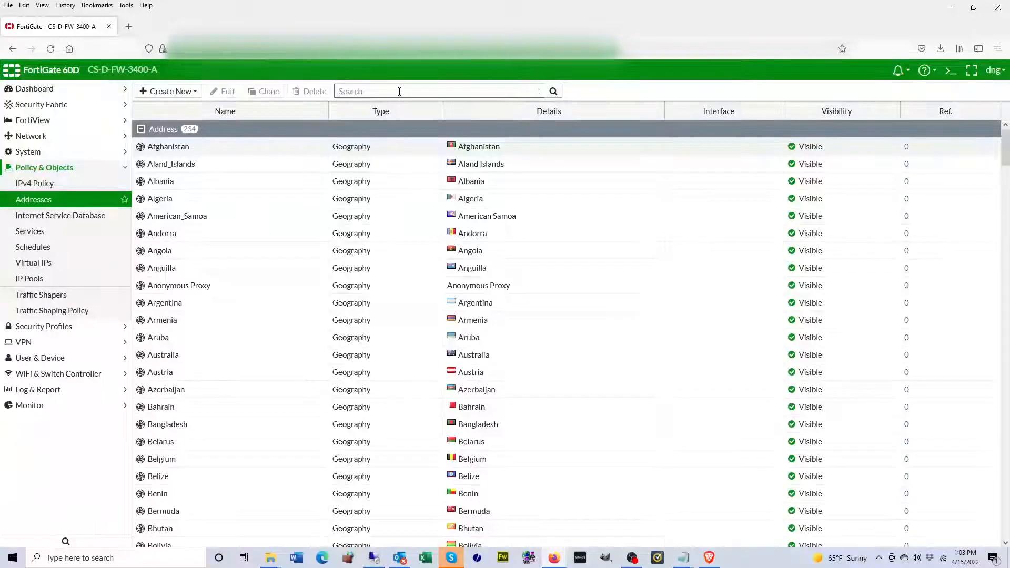
{"action": "type", "text": "russia"}
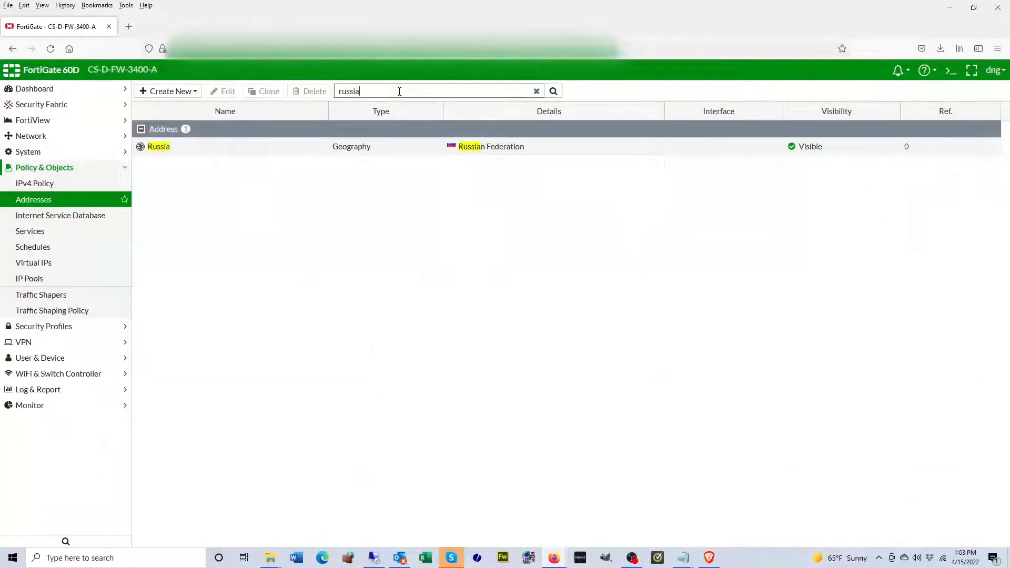
{"action": "double_click", "coordinate": [333, 92]}
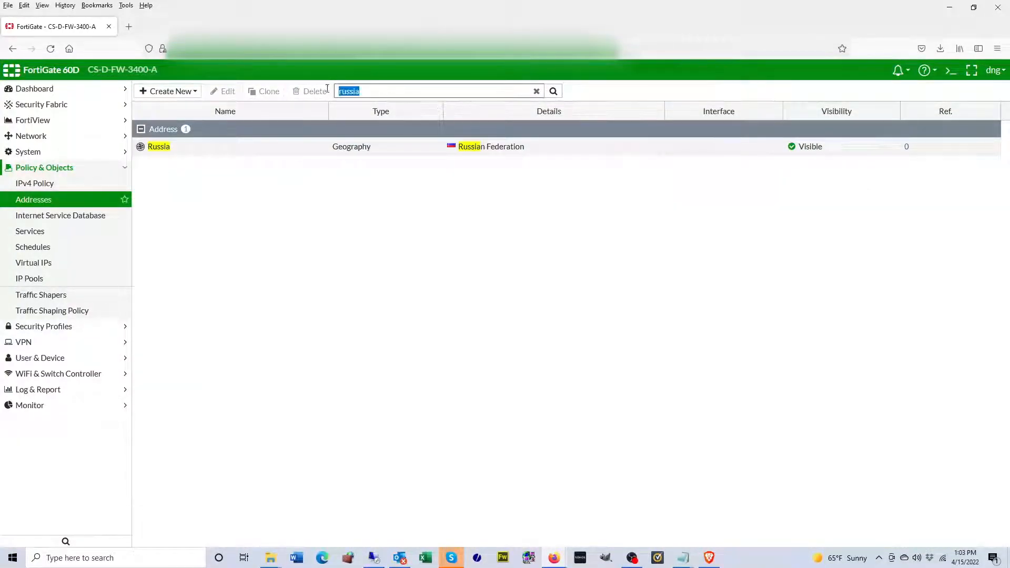
{"action": "type", "text": "china"}
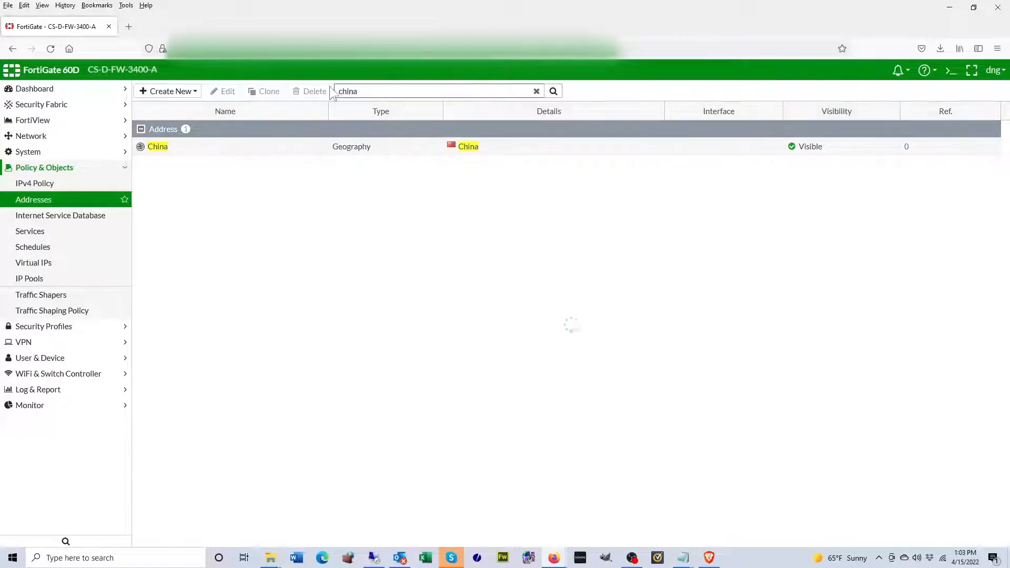
Start a new IPv4 policy and name it "BlockCountries"
{"action": "left_click", "coordinate": [53, 185]}
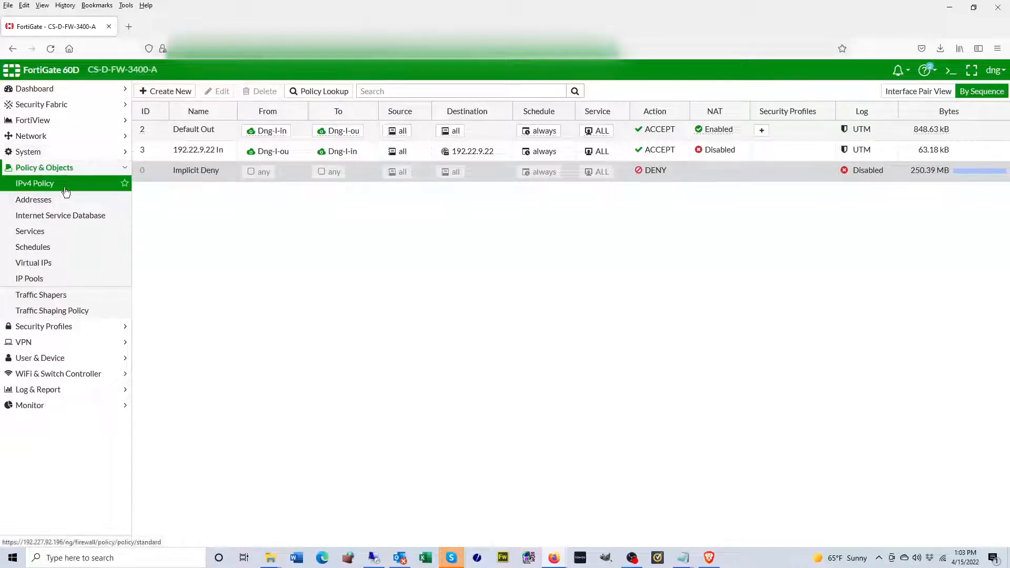
{"action": "left_click", "coordinate": [169, 98]}
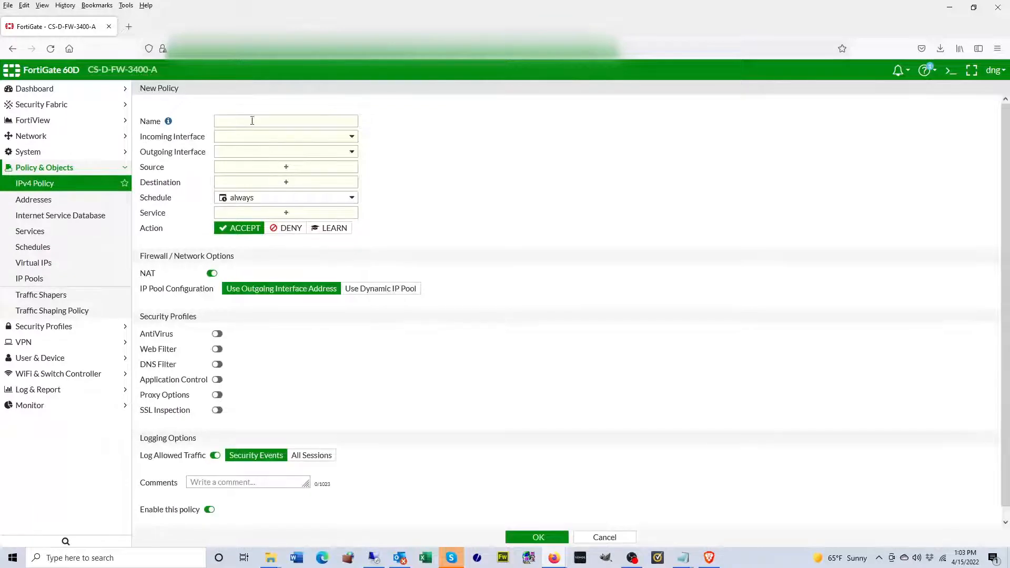
{"action": "left_click", "coordinate": [252, 120]}
{"action": "type", "text": "BlockCountries"}
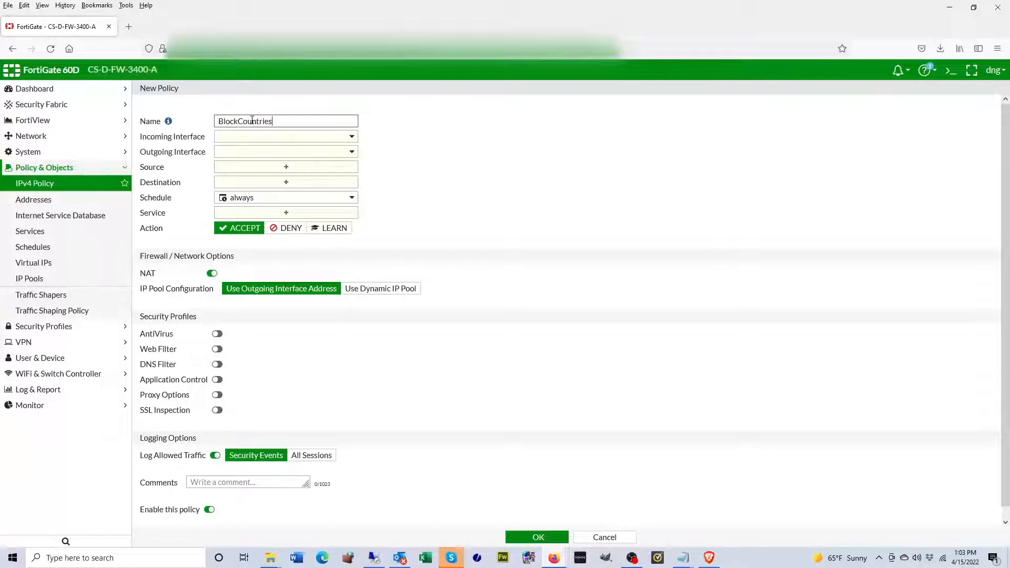
Set the policy's incoming interface to Dng-I-ou and its outgoing interface to Dng-I-in
{"action": "left_click", "coordinate": [254, 136]}
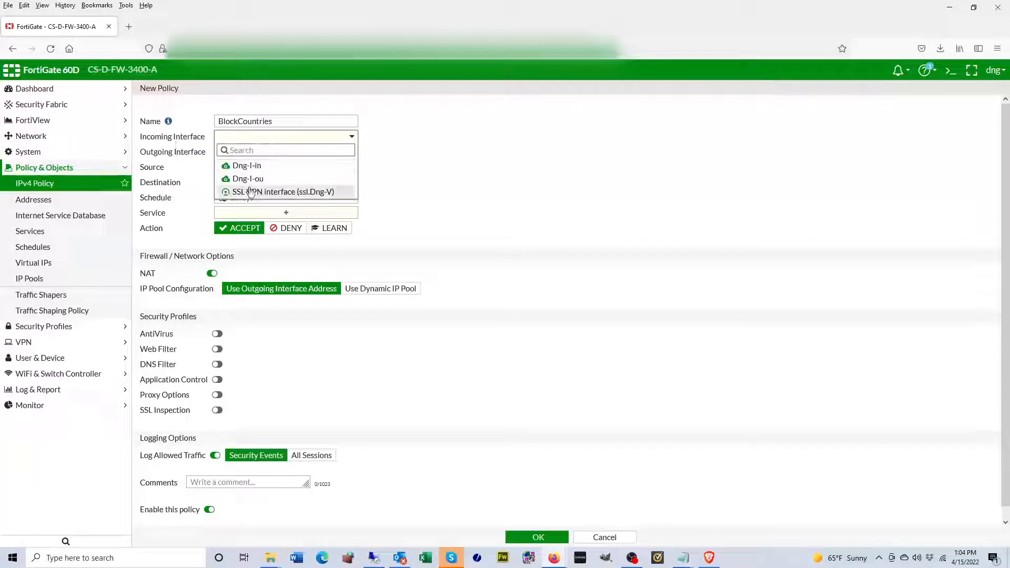
{"action": "left_click", "coordinate": [248, 179]}
{"action": "left_click", "coordinate": [234, 152]}
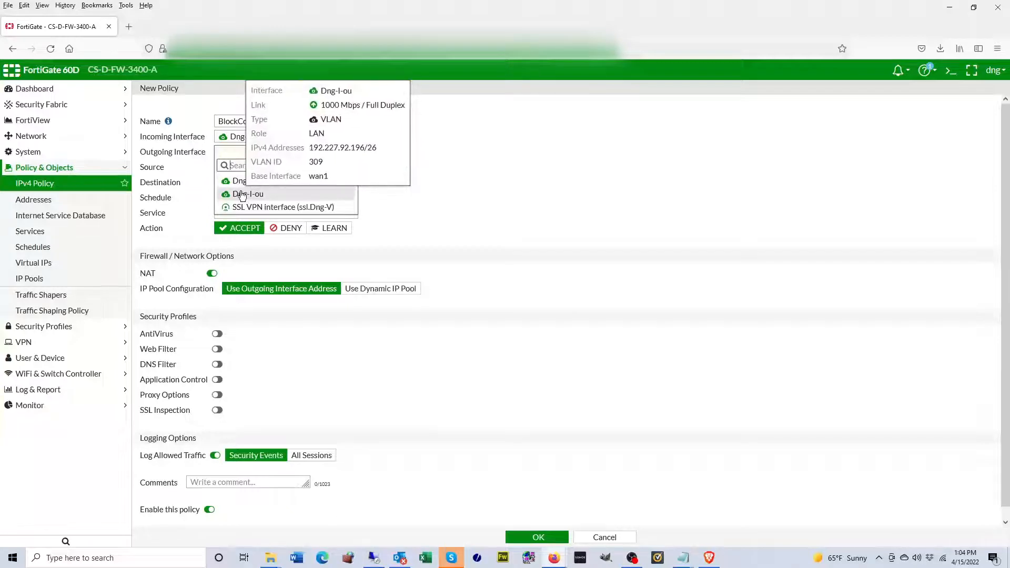
{"action": "left_click", "coordinate": [232, 180]}
Add the China and Russia address objects as sources of the BlockCountries policy
{"action": "left_click", "coordinate": [253, 168]}
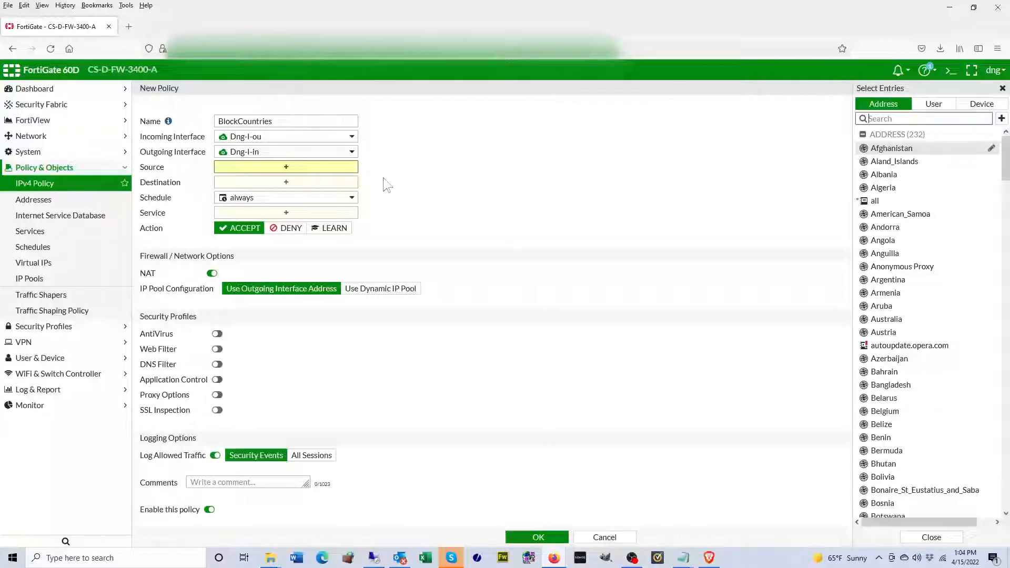
{"action": "left_click", "coordinate": [152, 175]}
{"action": "left_click", "coordinate": [299, 174]}
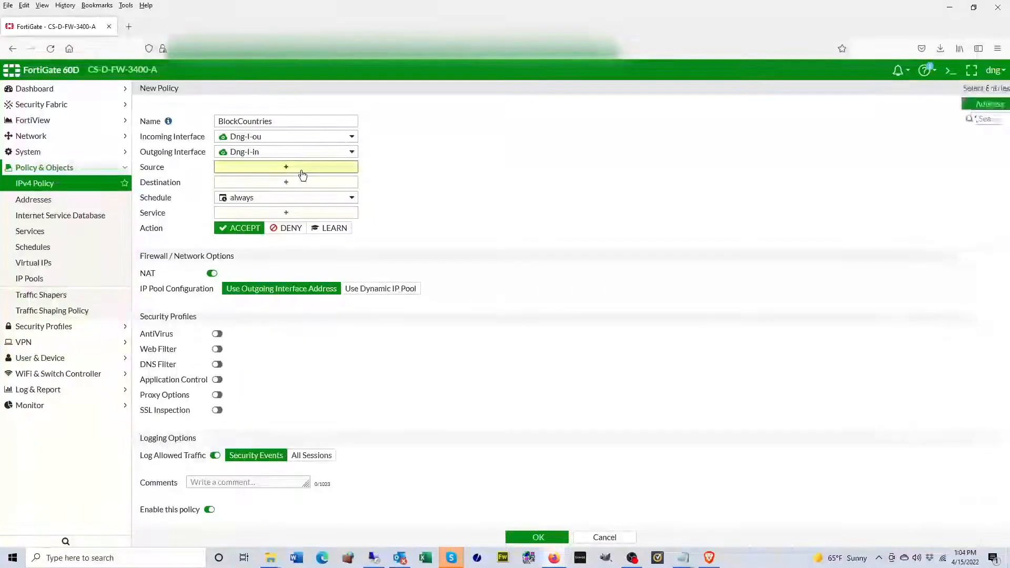
{"action": "scroll", "coordinate": [978, 295], "scroll_direction": "down", "scroll_amount": 5}
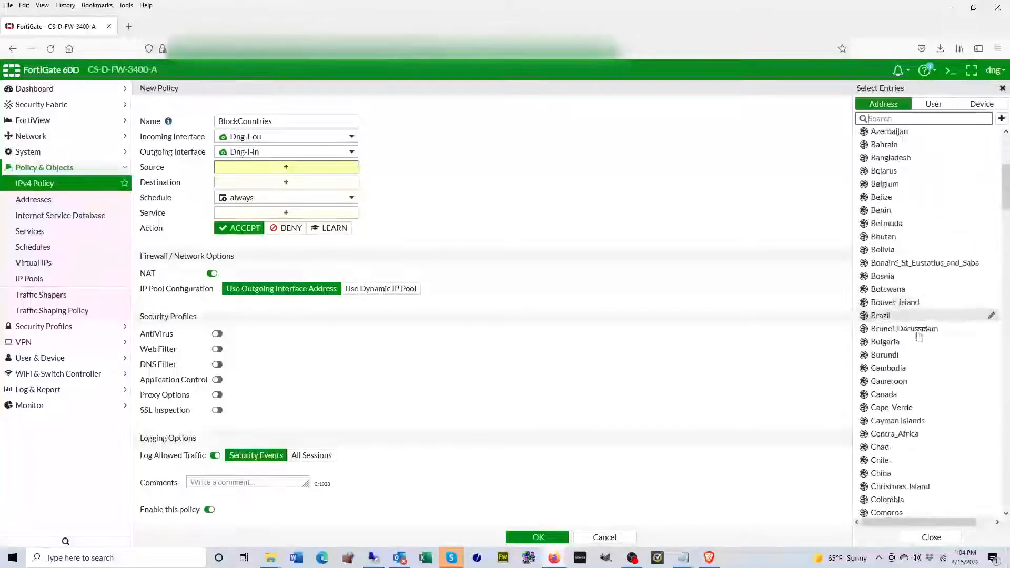
{"action": "scroll", "coordinate": [919, 337], "scroll_direction": "down", "scroll_amount": 3}
{"action": "left_click", "coordinate": [908, 303]}
{"action": "scroll", "coordinate": [908, 315], "scroll_direction": "down", "scroll_amount": 5}
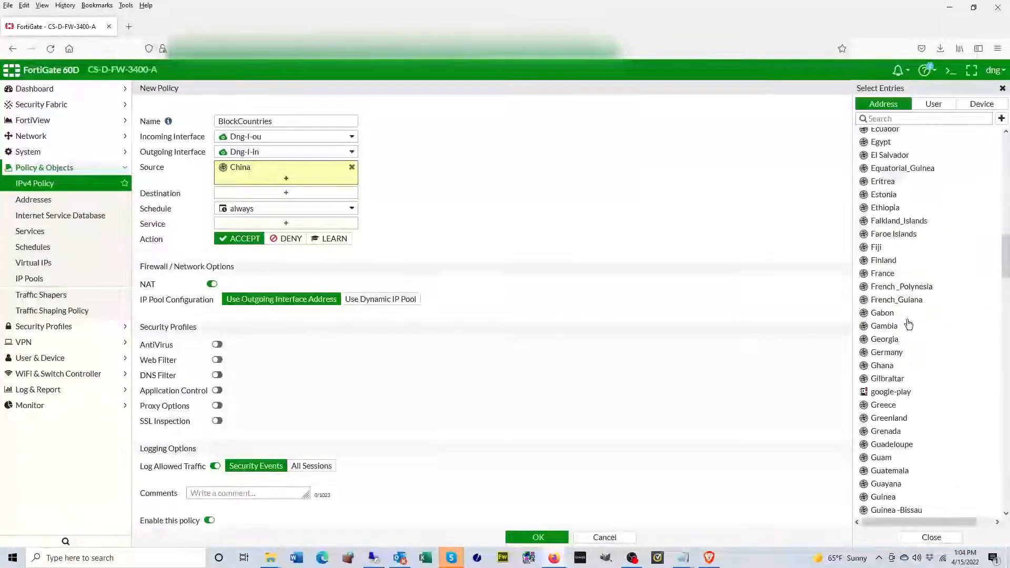
{"action": "scroll", "coordinate": [909, 323], "scroll_direction": "down", "scroll_amount": 20}
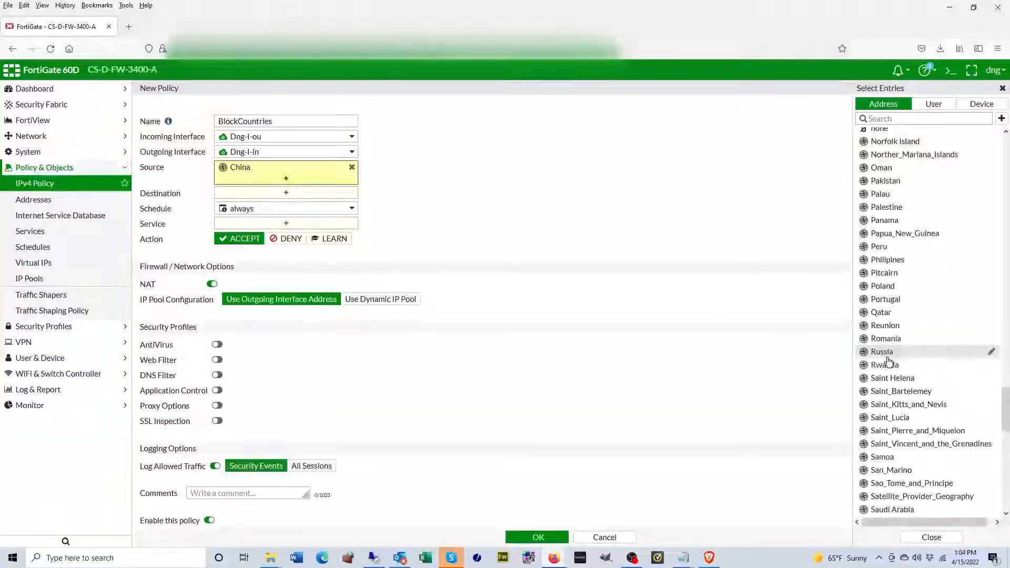
{"action": "left_click", "coordinate": [886, 353]}
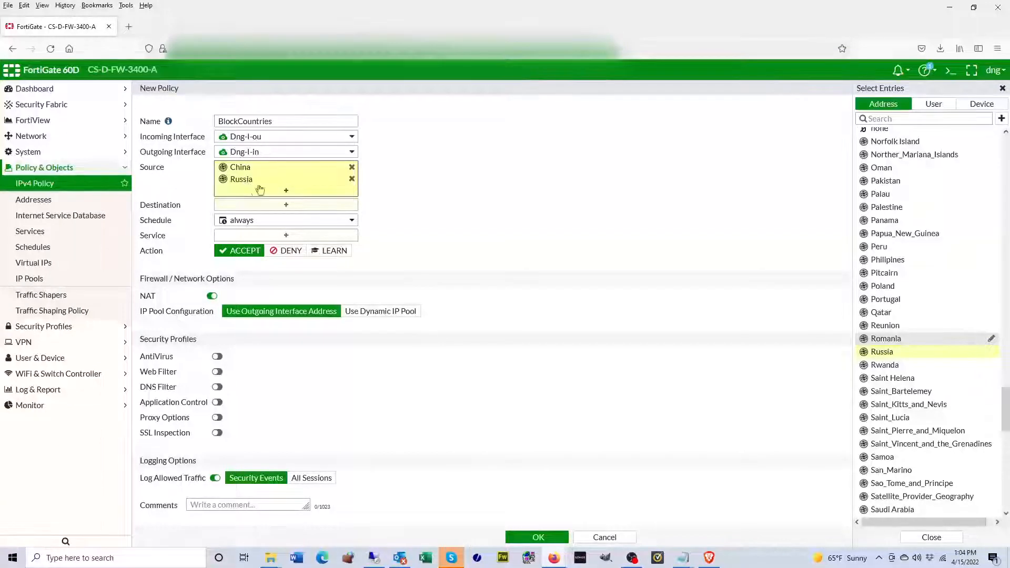
Remove Russia from the policy's sources and add it back, ending with both China and Russia selected
{"action": "mouse_move", "coordinate": [271, 181]}
{"action": "left_click", "coordinate": [352, 182]}
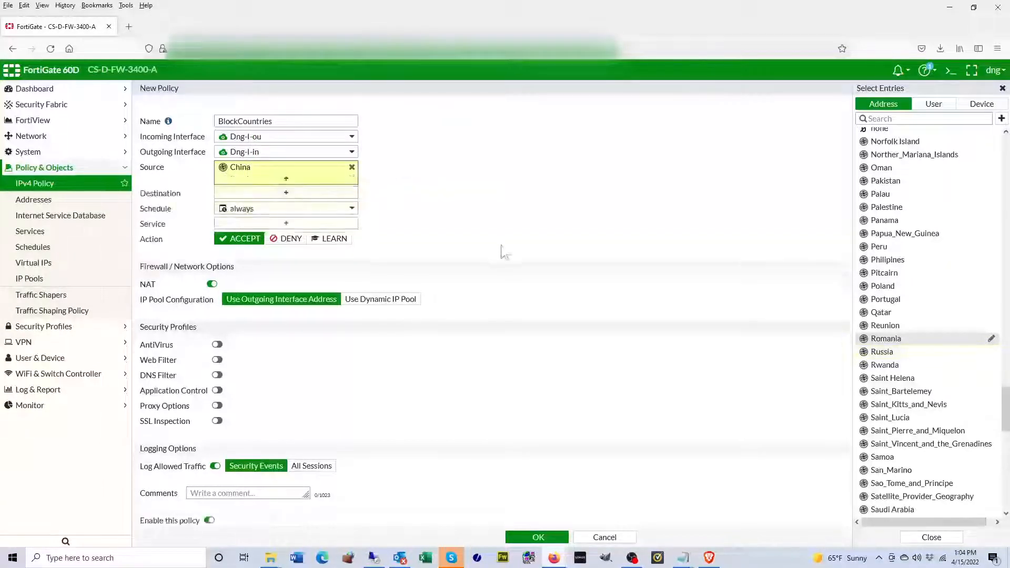
{"action": "left_click", "coordinate": [931, 357]}
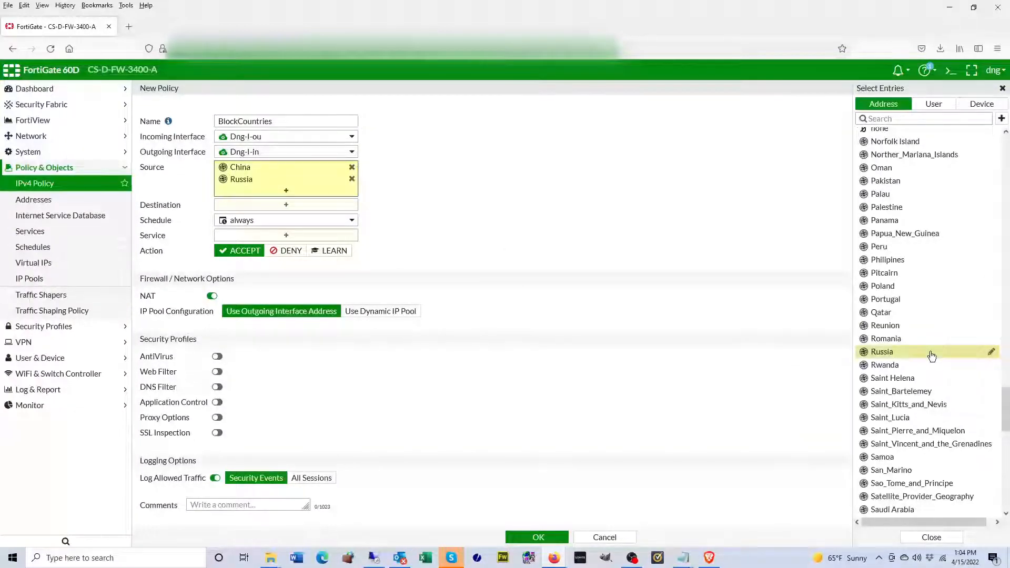
{"action": "left_click", "coordinate": [932, 356]}
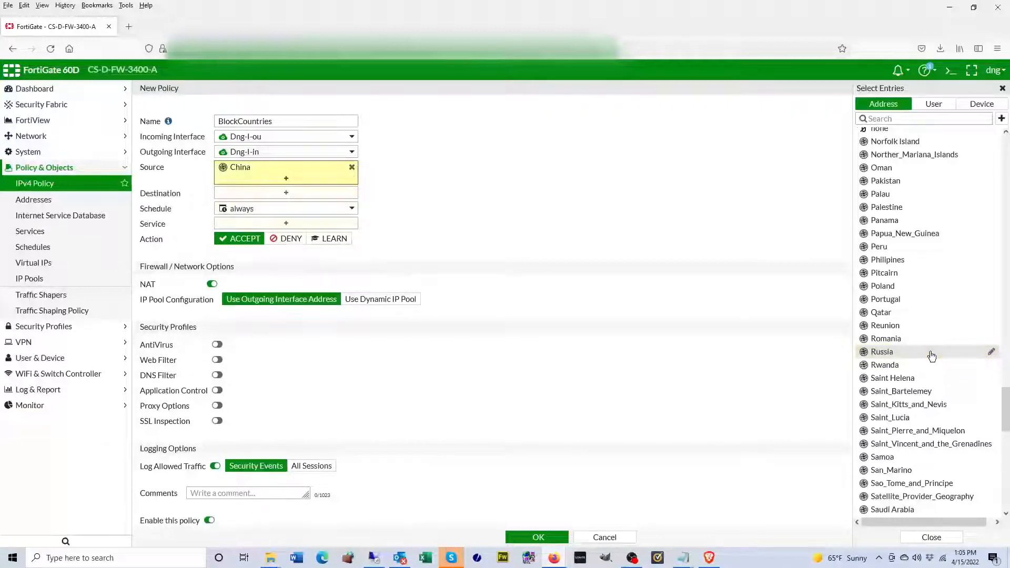
{"action": "left_click", "coordinate": [931, 356]}
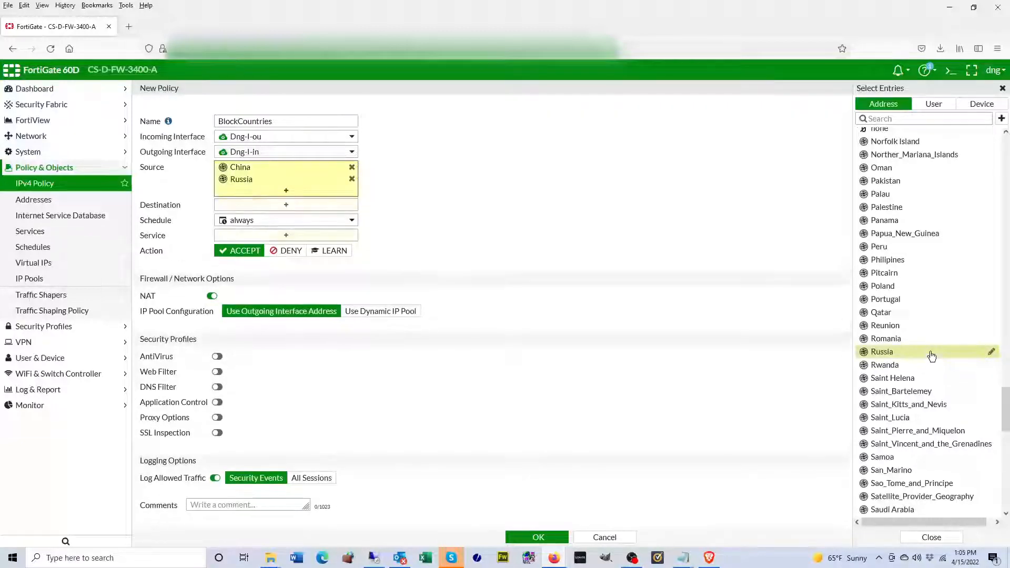
{"action": "left_click", "coordinate": [433, 215]}
Set the destination of the BlockCountries policy to "all"
{"action": "left_click", "coordinate": [283, 206]}
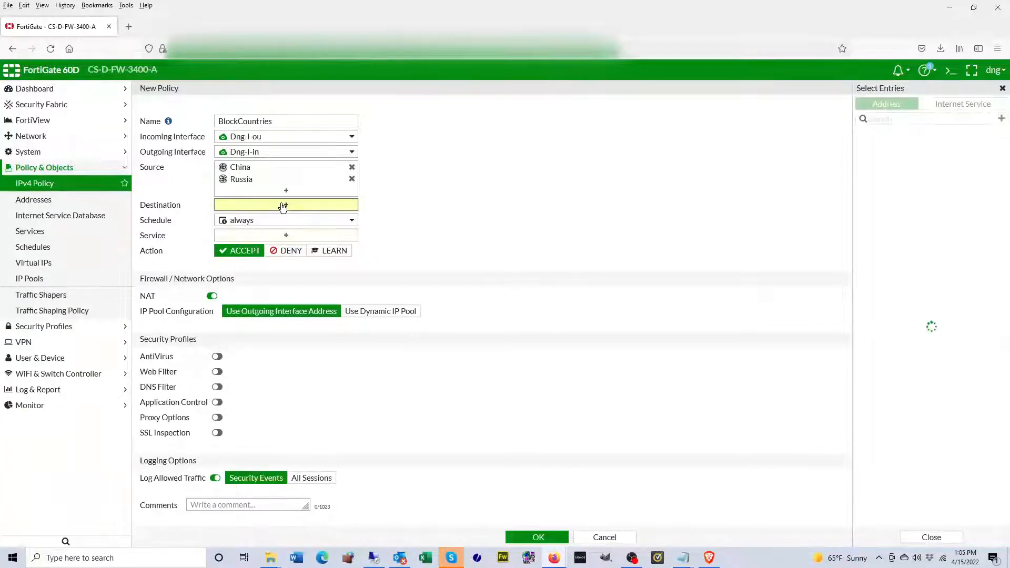
{"action": "mouse_move", "coordinate": [890, 202]}
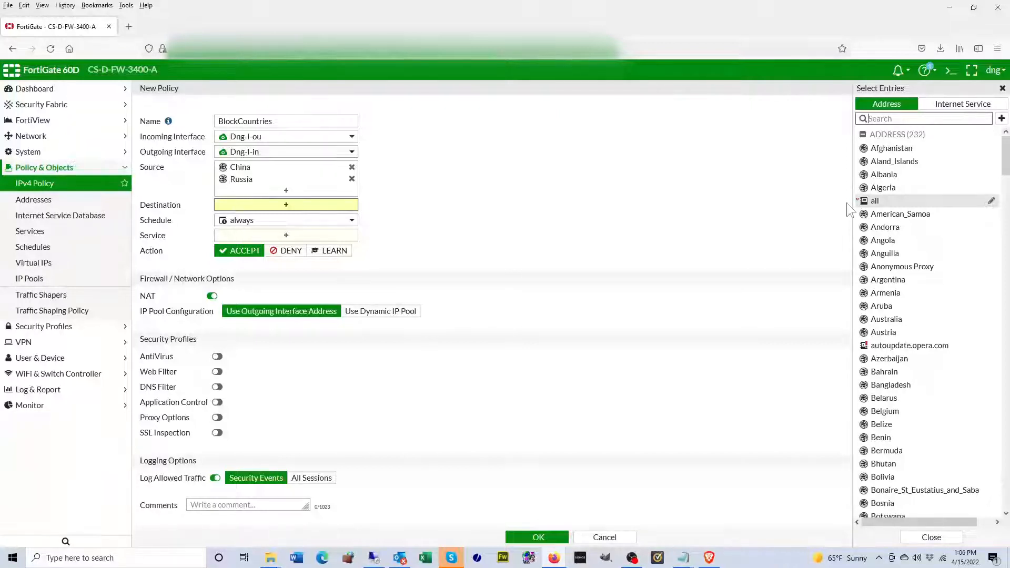
{"action": "left_click", "coordinate": [882, 203]}
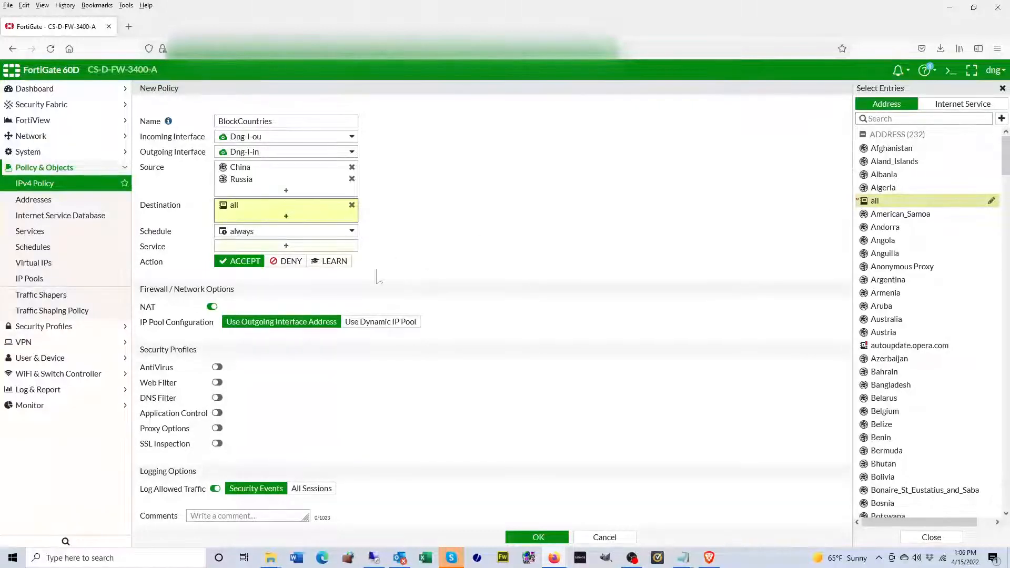
{"action": "left_click", "coordinate": [413, 248]}
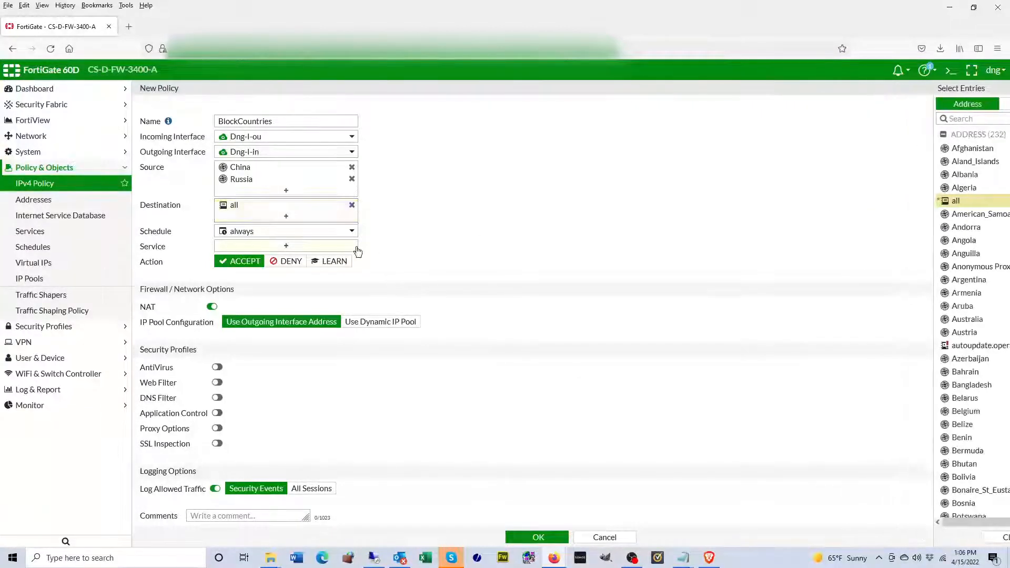
Examine the available schedules for the policy, including the one-time 1am-8am entry, and keep "always" selected
{"action": "left_click", "coordinate": [243, 236]}
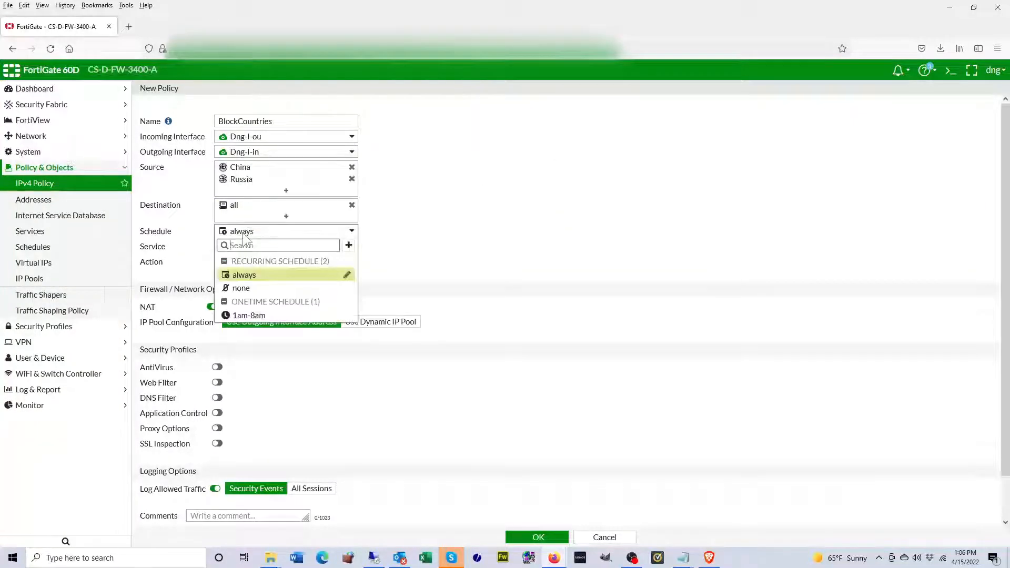
{"action": "left_click", "coordinate": [246, 278]}
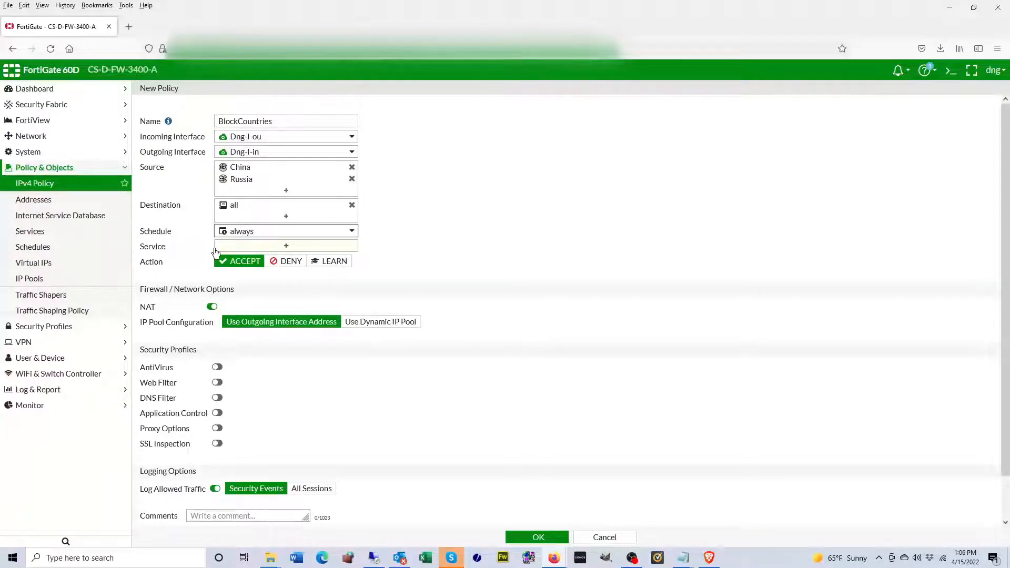
{"action": "left_click", "coordinate": [230, 239]}
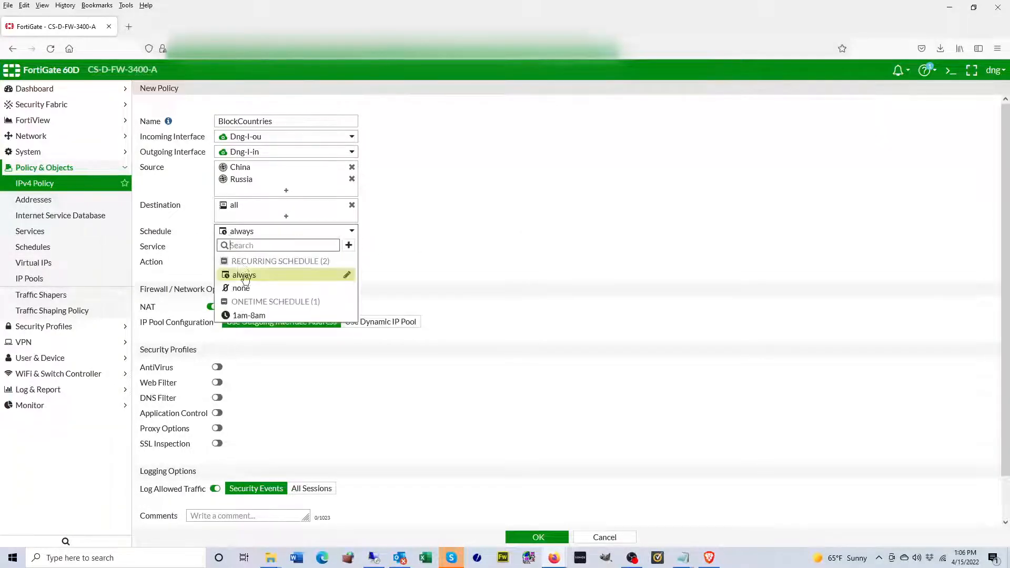
{"action": "mouse_move", "coordinate": [261, 320]}
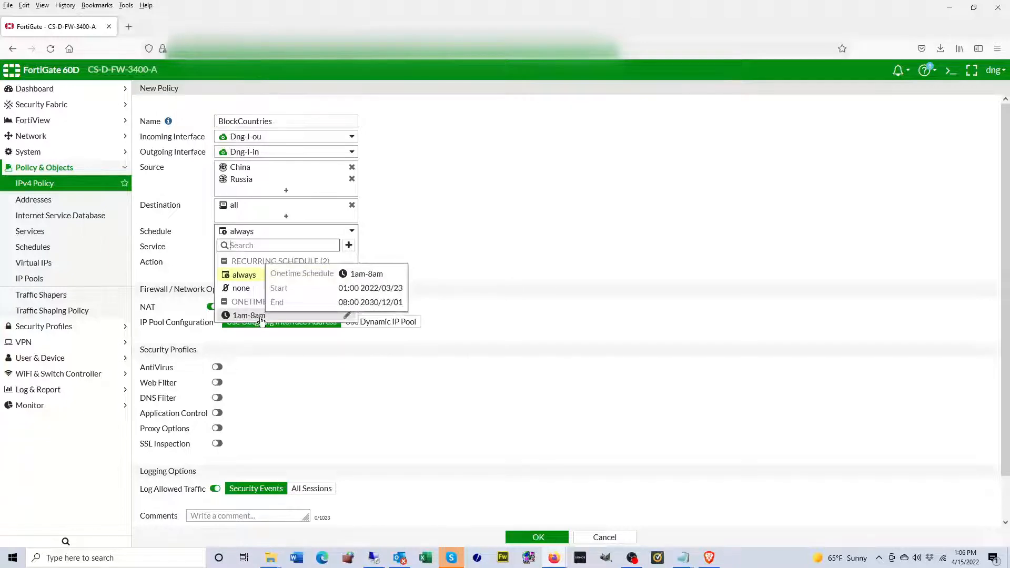
{"action": "left_click", "coordinate": [443, 228]}
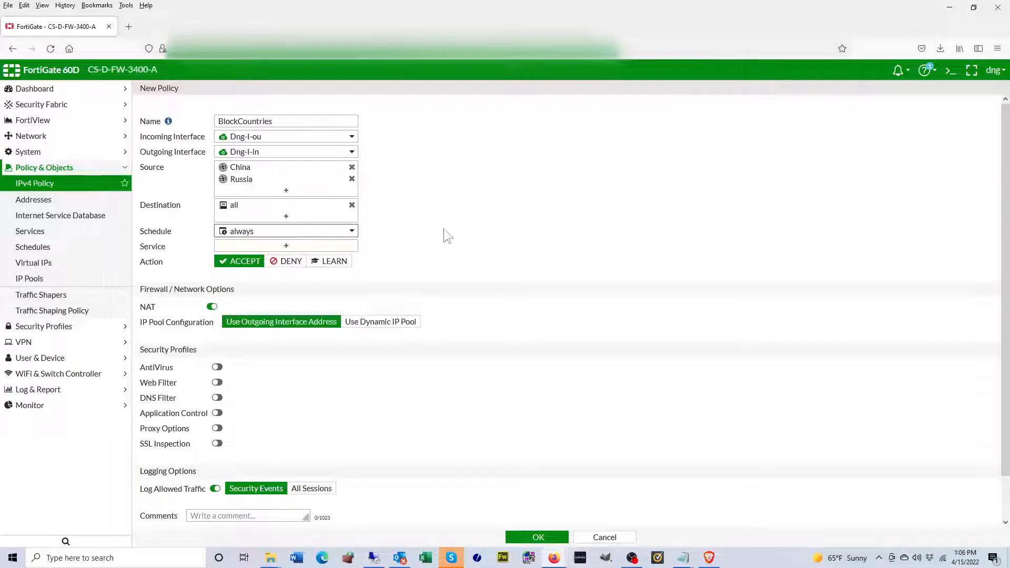
Start a new recurring schedule in the firewall's schedule objects and name it "Block 8pm-10am"
{"action": "left_click", "coordinate": [38, 251]}
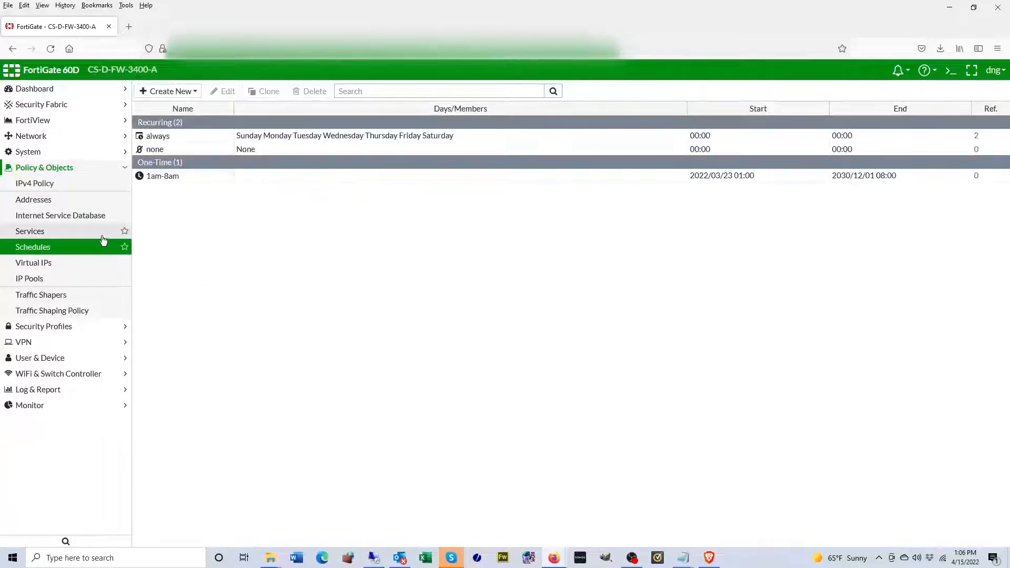
{"action": "left_click", "coordinate": [35, 250]}
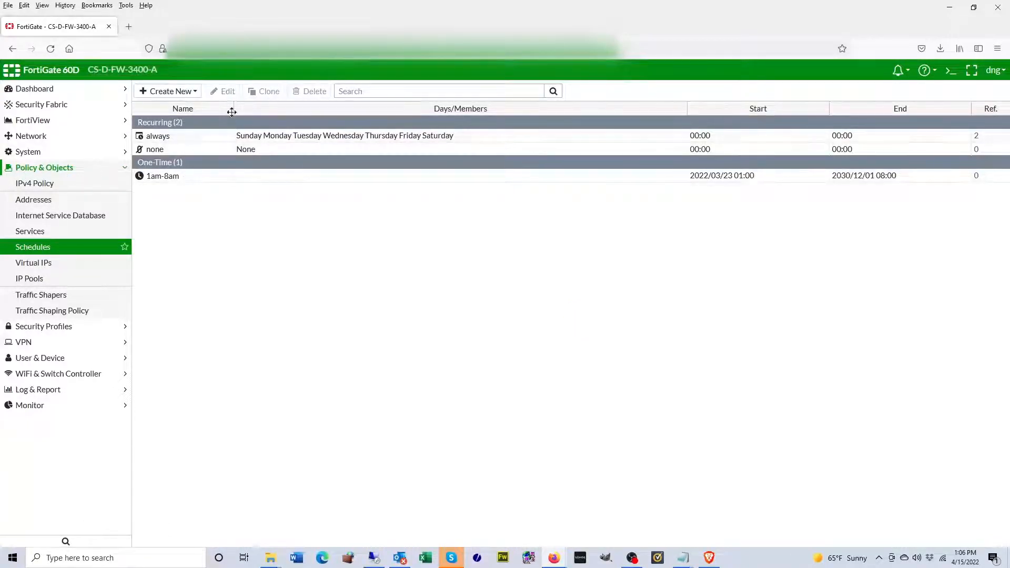
{"action": "left_click", "coordinate": [181, 91]}
{"action": "left_click", "coordinate": [168, 108]}
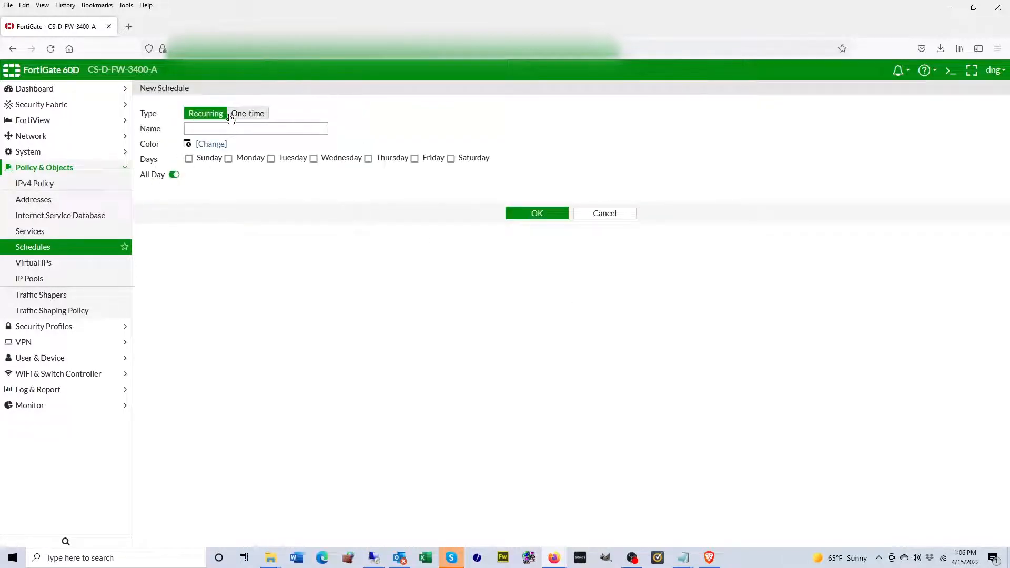
{"action": "left_click", "coordinate": [198, 129]}
{"action": "type", "text": "Block"}
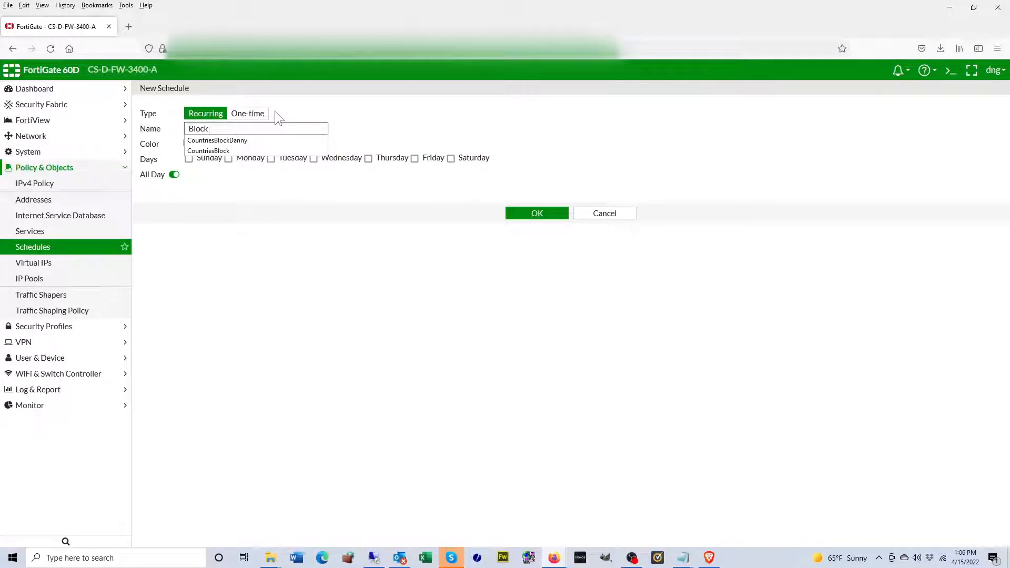
{"action": "type", "text": " 8"}
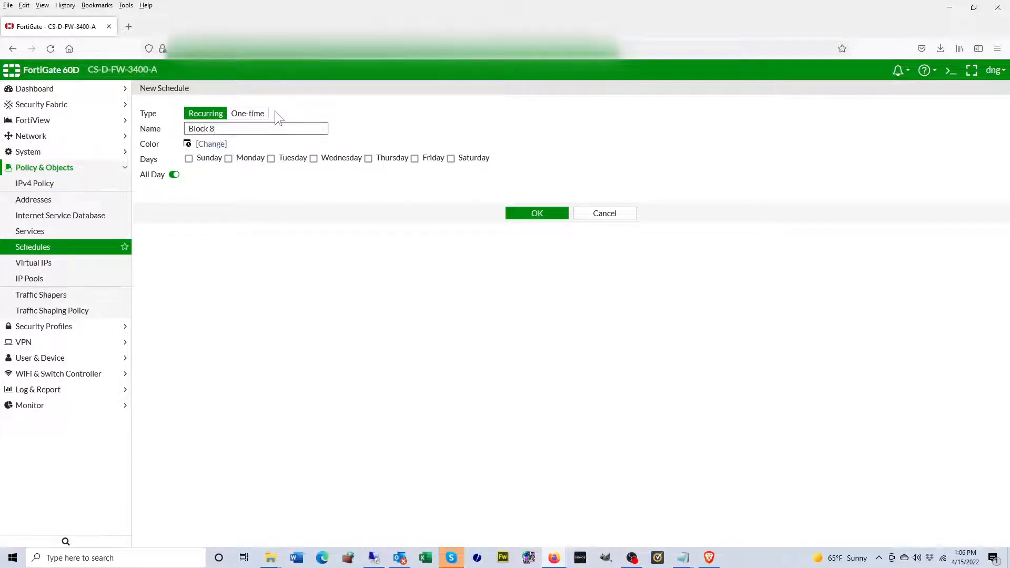
{"action": "type", "text": "pm-10pm"}
{"action": "double_click", "coordinate": [242, 129]}
{"action": "left_click", "coordinate": [238, 131]}
{"action": "key", "text": "BackSpace"}
{"action": "type", "text": "am"}
Disable the all-day option of the new schedule to expose its start and stop times
{"action": "left_click", "coordinate": [173, 175]}
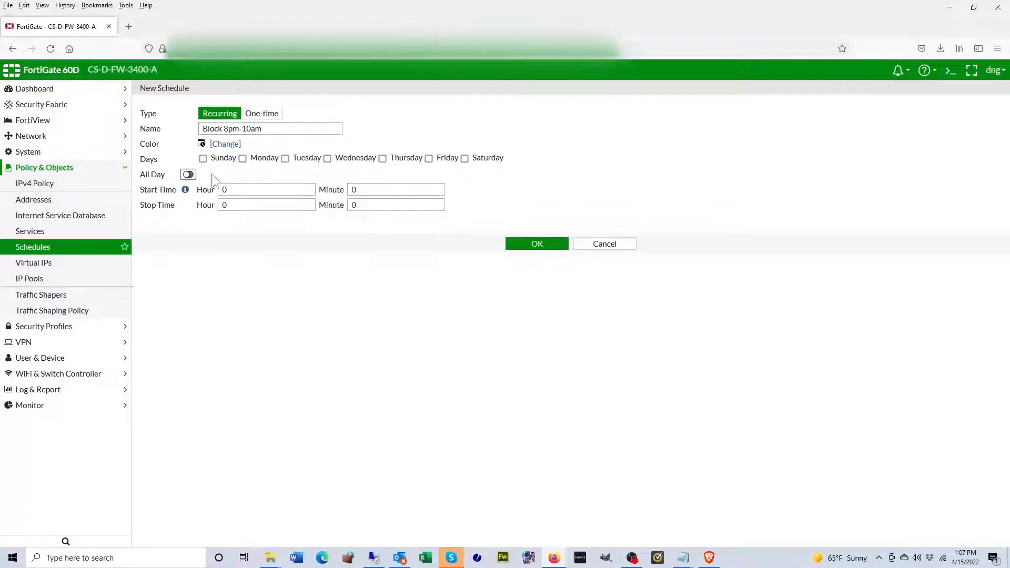
{"action": "left_click", "coordinate": [177, 176]}
{"action": "left_click", "coordinate": [174, 176]}
{"action": "left_click", "coordinate": [387, 221]}
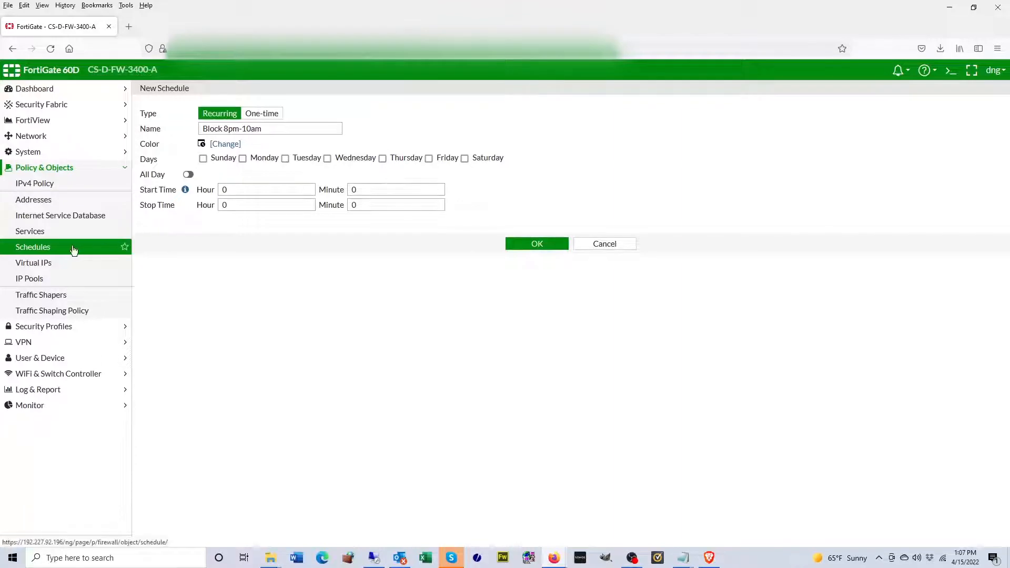
Leave the unsaved schedule, start a new IPv4 policy and review its schedule choices, keeping "always" selected
{"action": "left_click", "coordinate": [42, 184]}
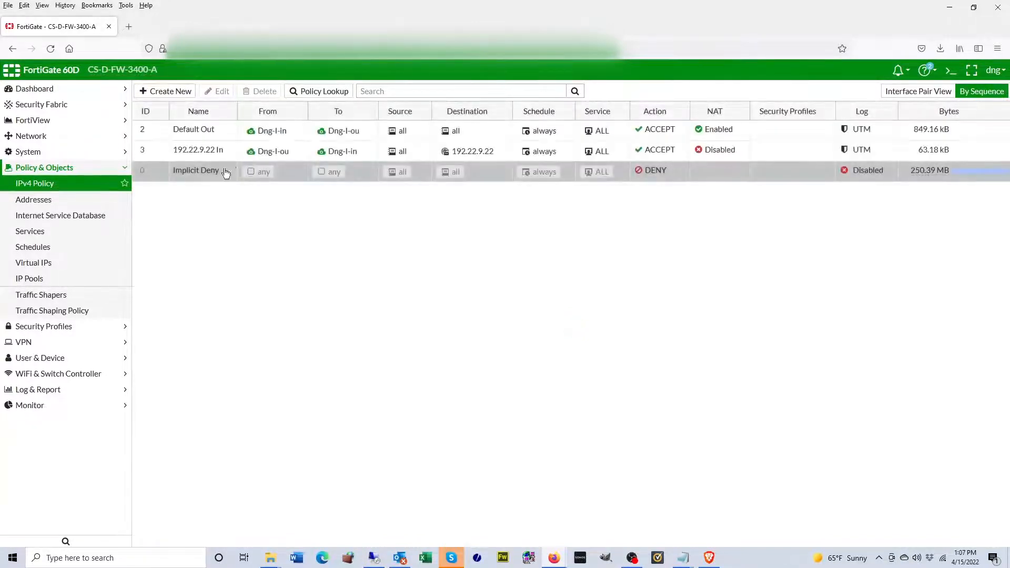
{"action": "left_click", "coordinate": [175, 92]}
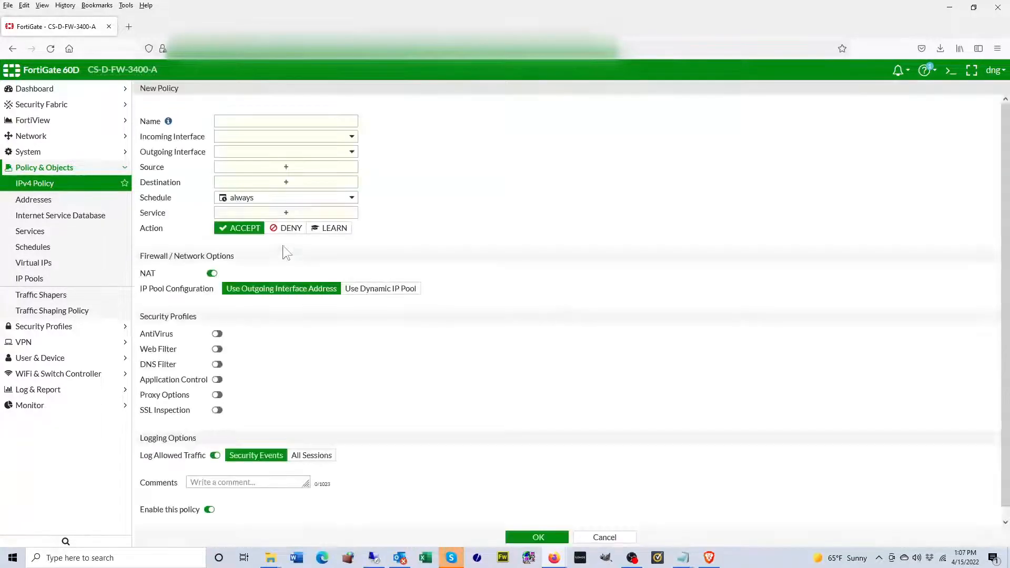
{"action": "left_click", "coordinate": [279, 213]}
{"action": "left_click", "coordinate": [248, 186]}
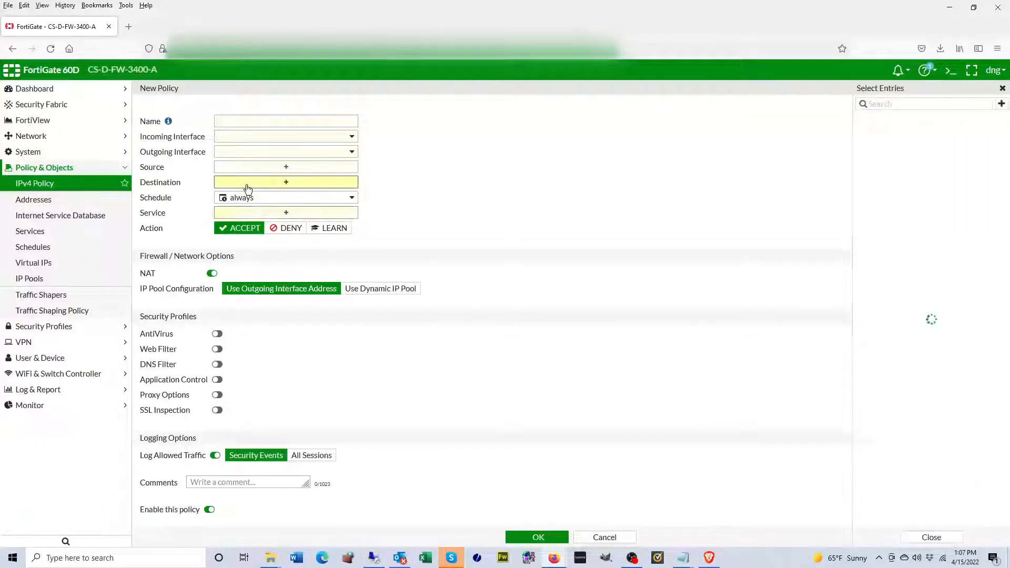
{"action": "left_click", "coordinate": [279, 197]}
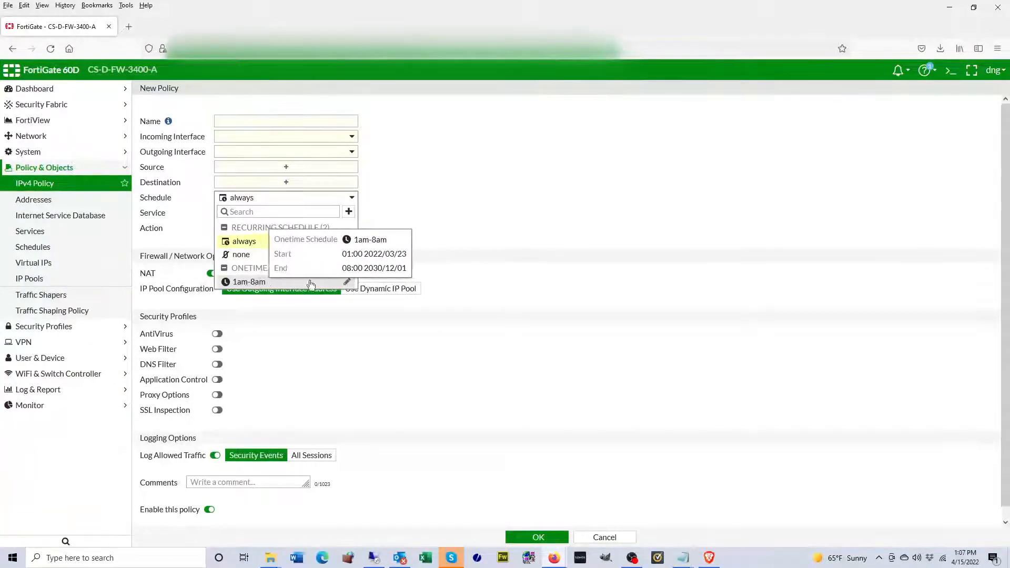
{"action": "left_click", "coordinate": [454, 261]}
Name the policy BlockCountries and set its incoming interface to Dng-I-ou and its outgoing interface to Dng-I-in
{"action": "left_click", "coordinate": [241, 121]}
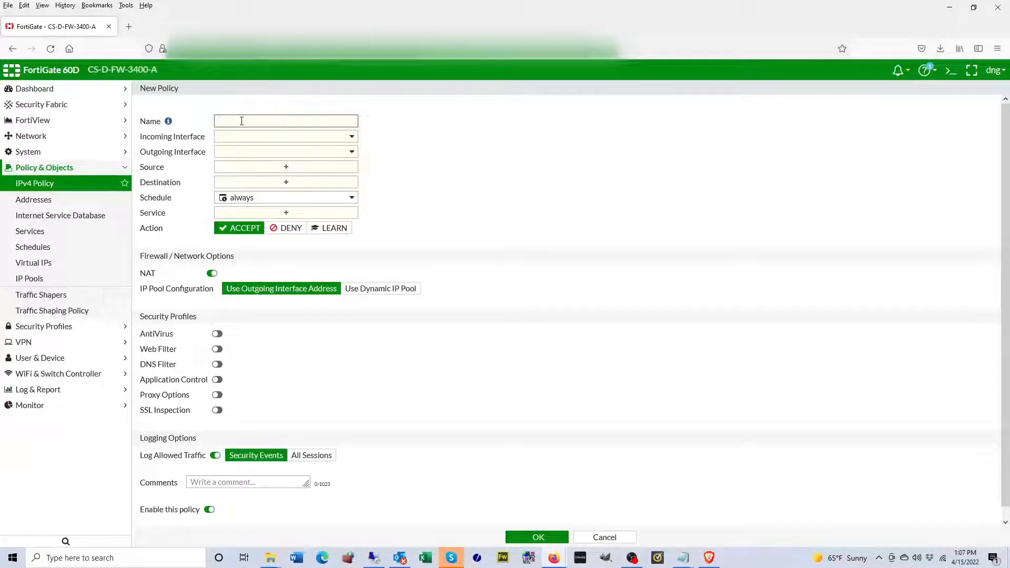
{"action": "type", "text": "BlockCountries"}
{"action": "left_click", "coordinate": [248, 141]}
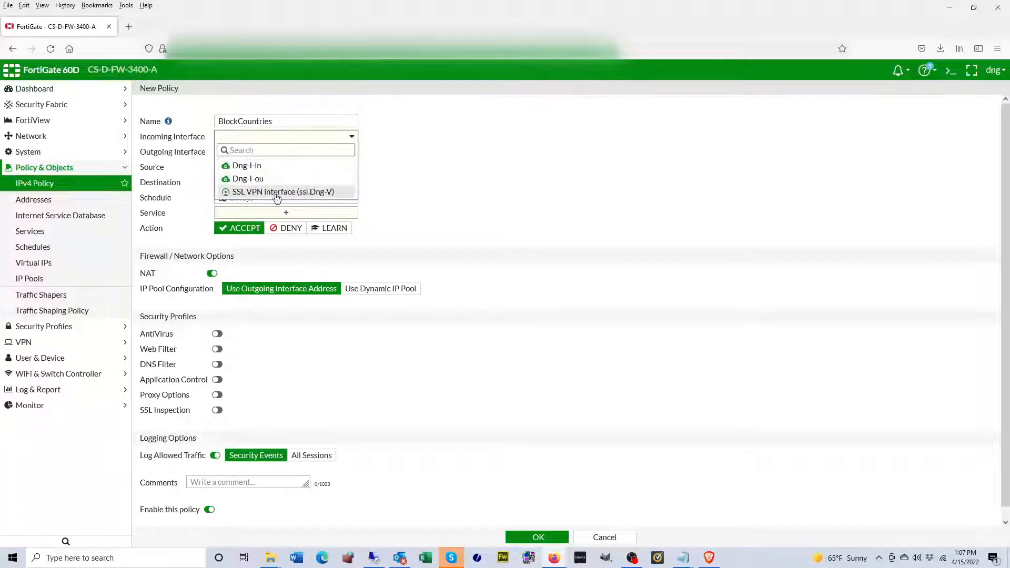
{"action": "left_click", "coordinate": [259, 179]}
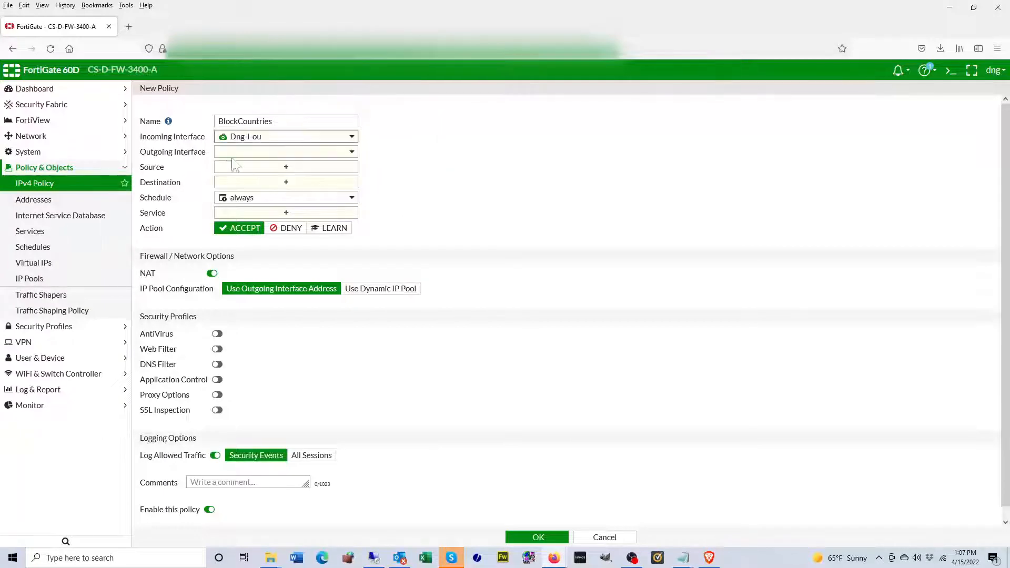
{"action": "left_click", "coordinate": [235, 154]}
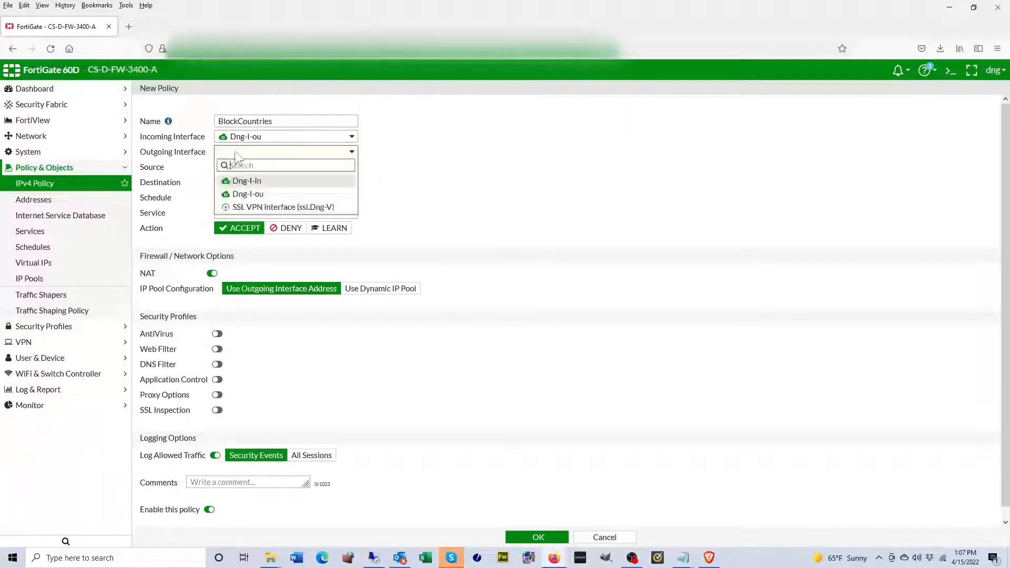
{"action": "left_click", "coordinate": [249, 183]}
Add the China and Russia geography addresses as sources of the BlockCountries policy
{"action": "left_click", "coordinate": [283, 167]}
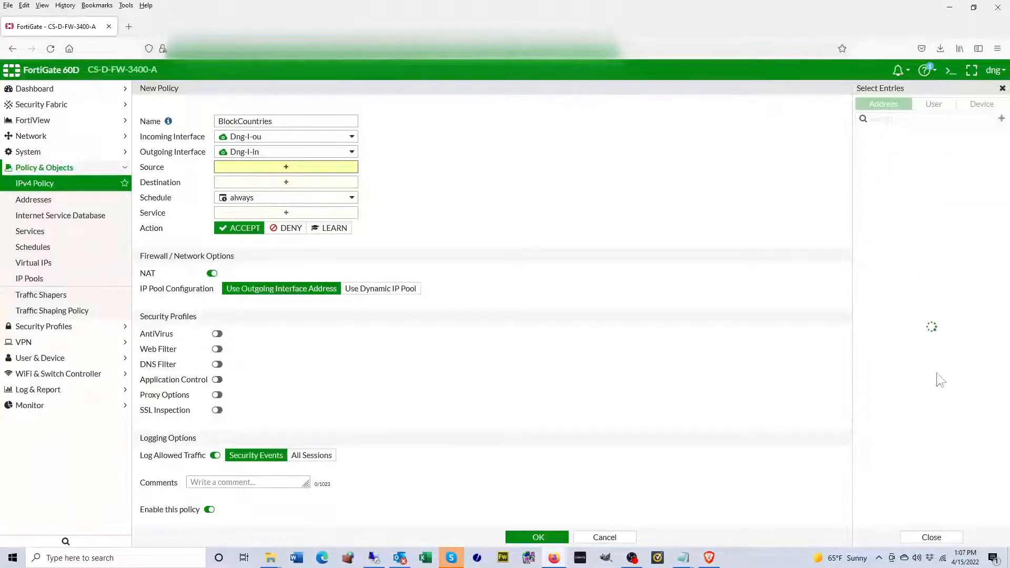
{"action": "scroll", "coordinate": [884, 299], "scroll_direction": "down", "scroll_amount": 3}
{"action": "scroll", "coordinate": [886, 368], "scroll_direction": "up", "scroll_amount": 3}
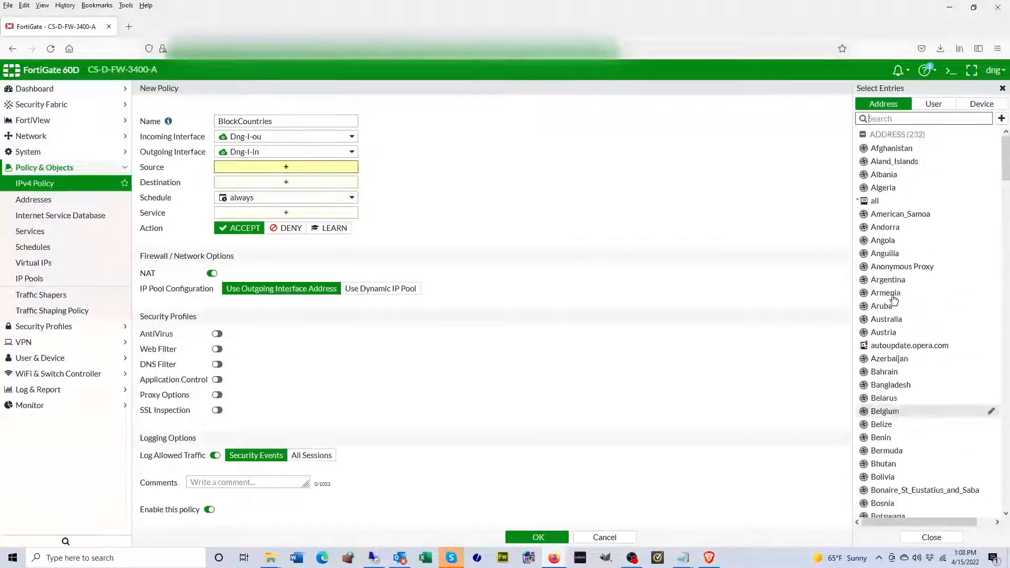
{"action": "left_click", "coordinate": [899, 118]}
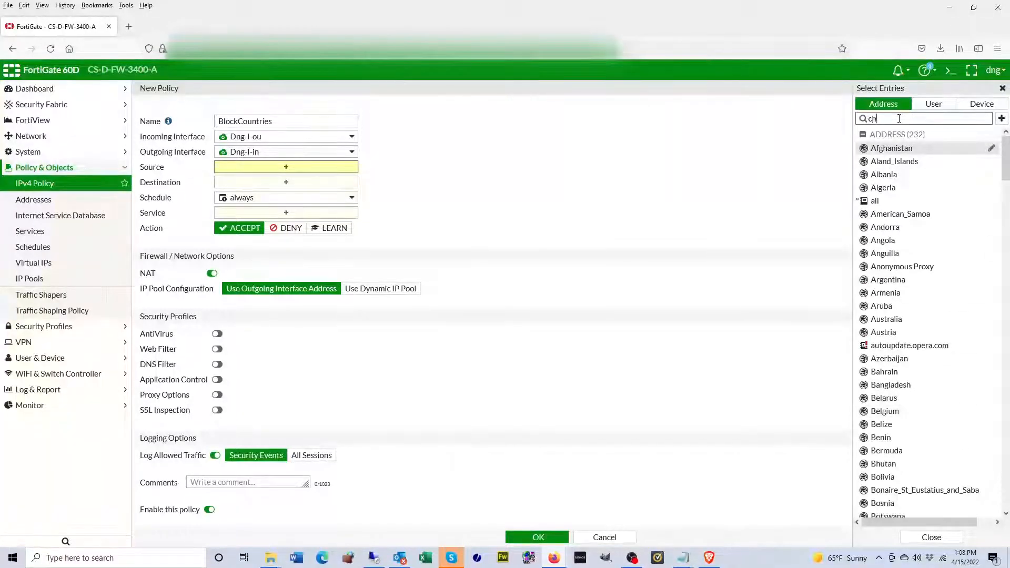
{"action": "type", "text": "china"}
{"action": "left_click", "coordinate": [885, 149]}
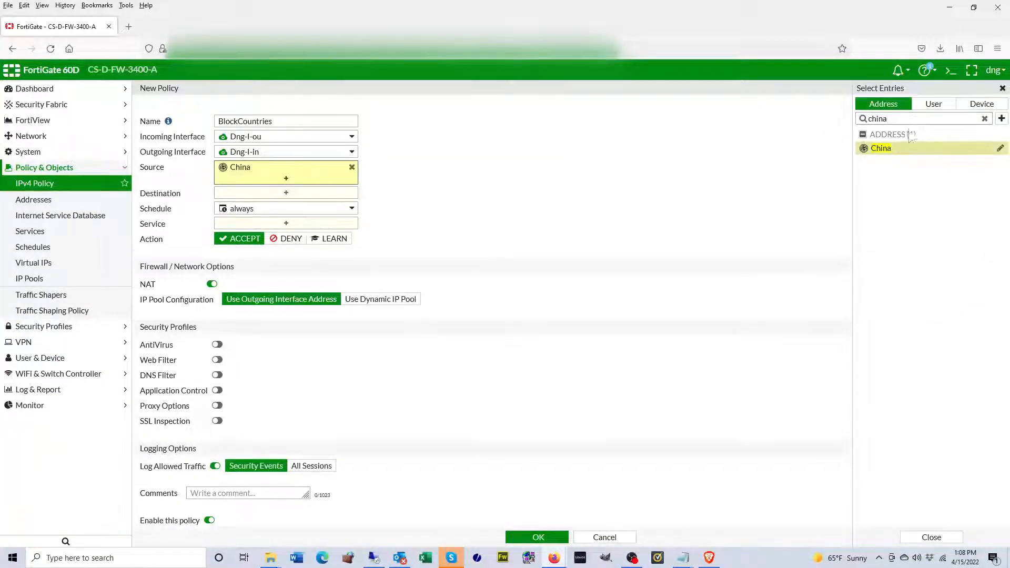
{"action": "double_click", "coordinate": [877, 119]}
{"action": "type", "text": "russia"}
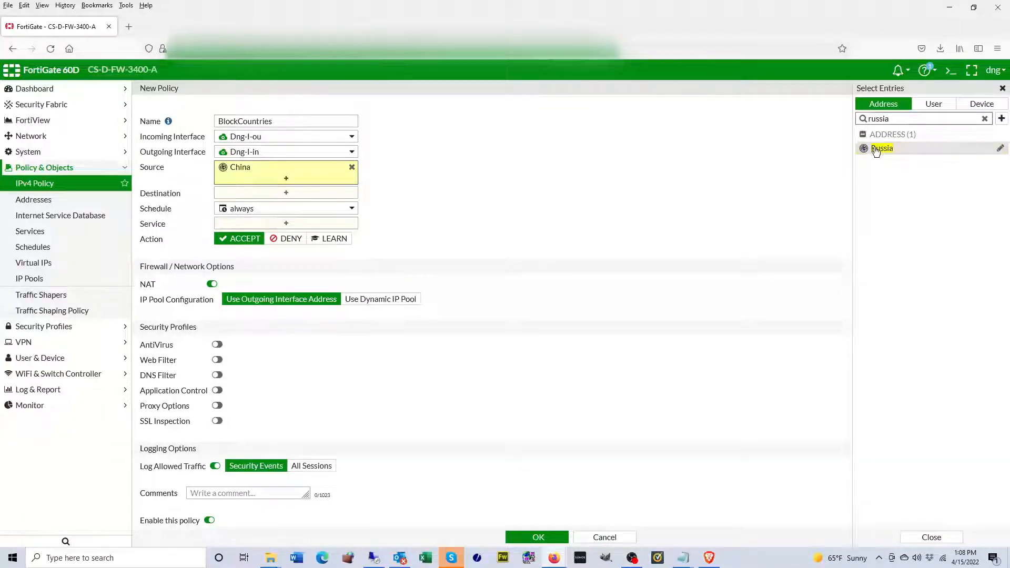
{"action": "left_click", "coordinate": [874, 149]}
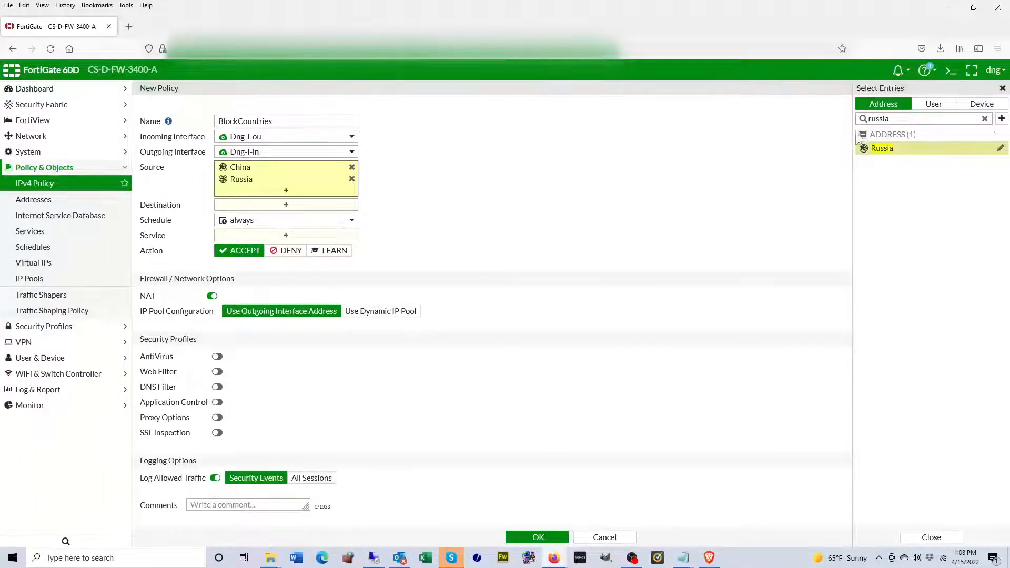
{"action": "left_click", "coordinate": [985, 118]}
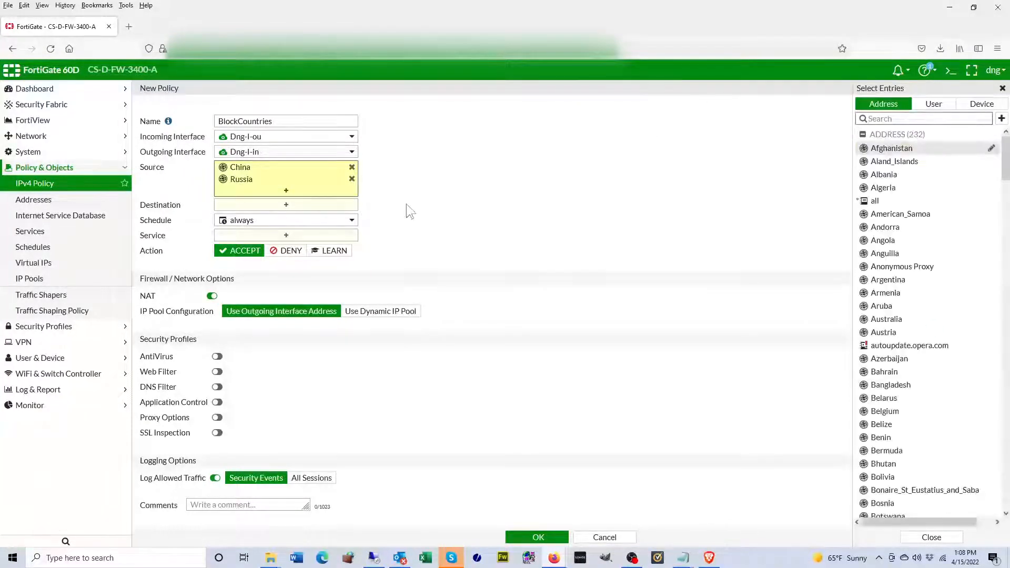
Set the policy's destination to "all" and its service to ALL, looking through the available services first
{"action": "left_click", "coordinate": [286, 205]}
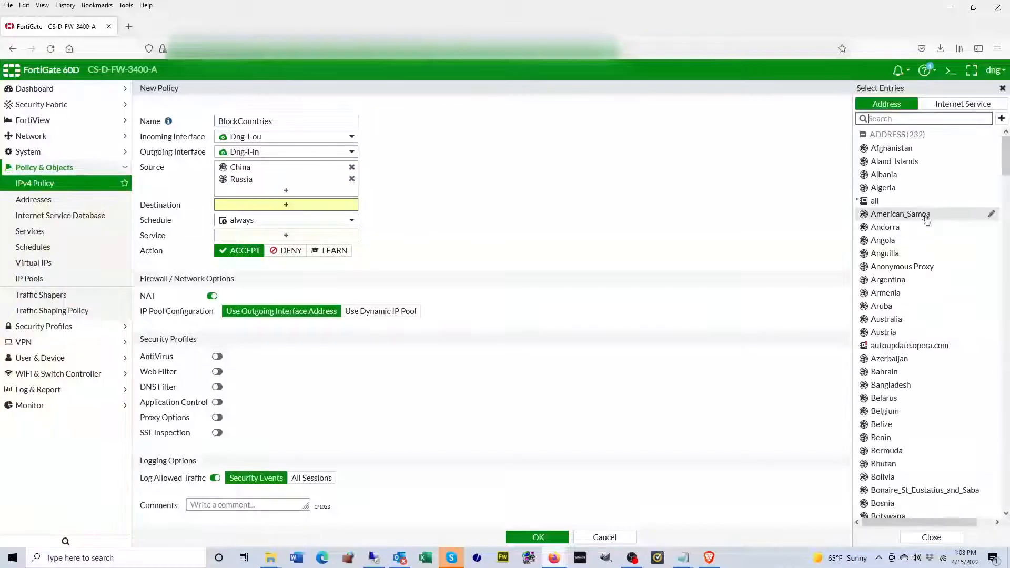
{"action": "left_click", "coordinate": [919, 204]}
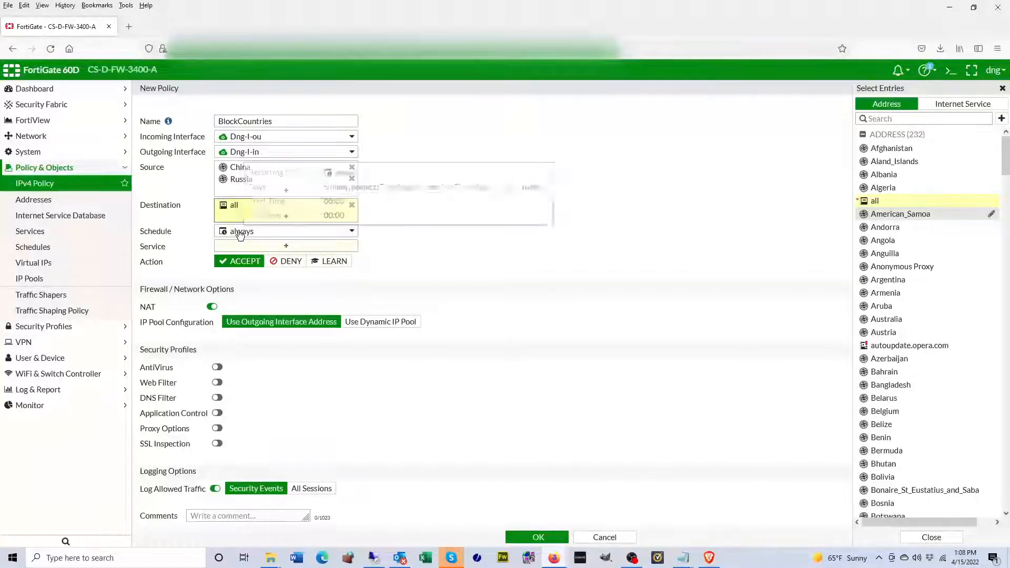
{"action": "left_click", "coordinate": [279, 249]}
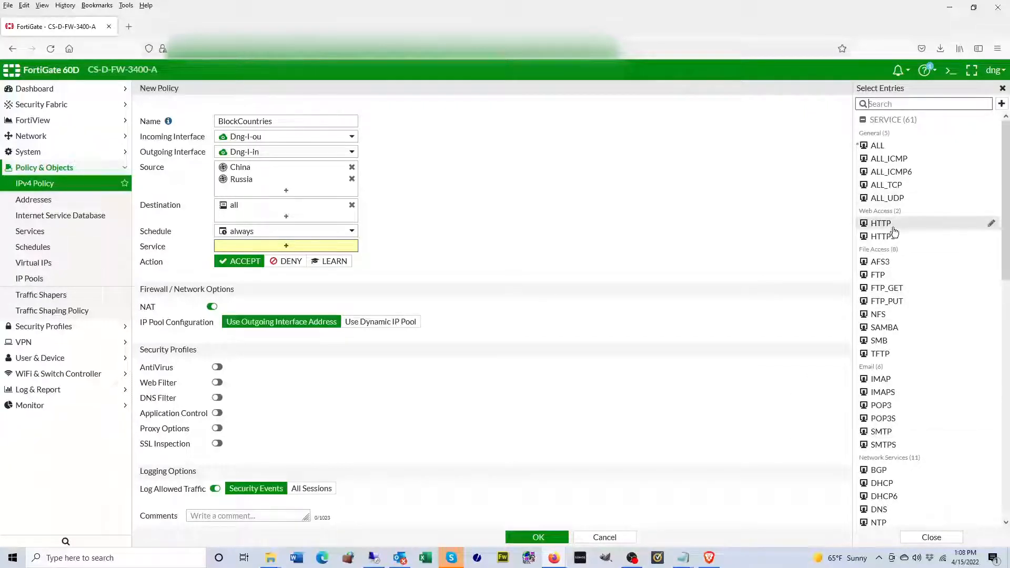
{"action": "mouse_move", "coordinate": [891, 241]}
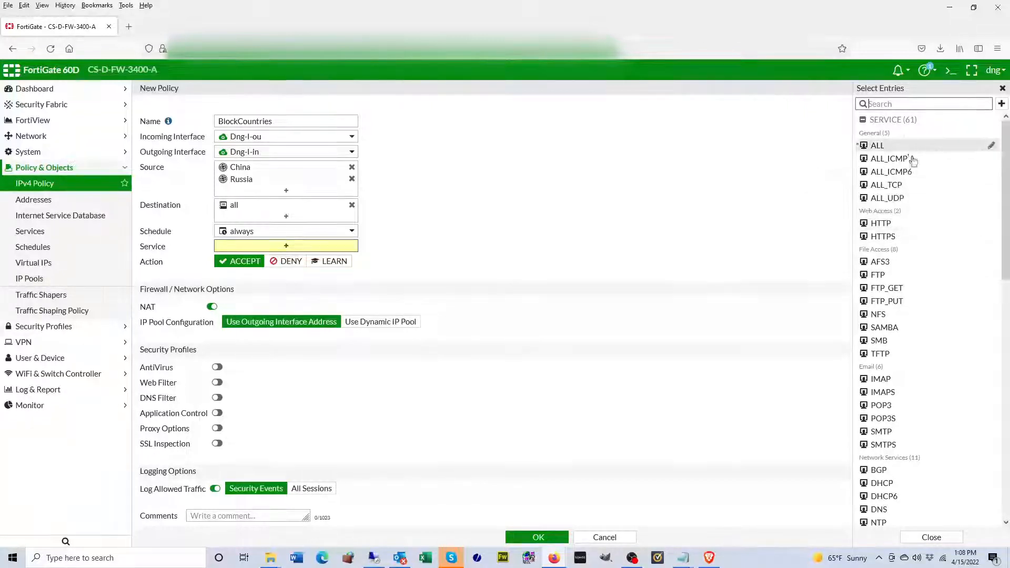
{"action": "scroll", "coordinate": [973, 399], "scroll_direction": "down", "scroll_amount": 3}
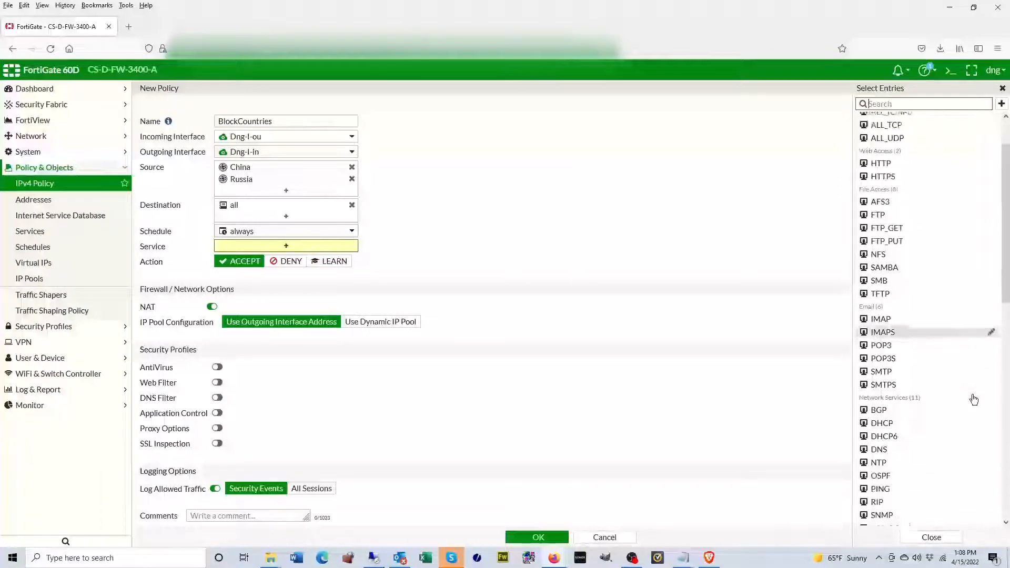
{"action": "scroll", "coordinate": [974, 400], "scroll_direction": "down", "scroll_amount": 3}
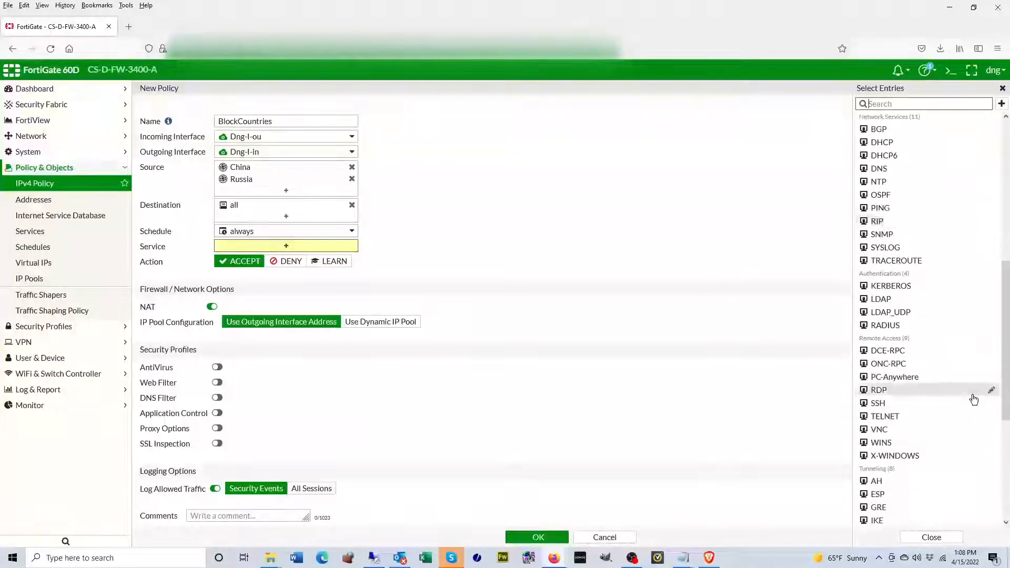
{"action": "scroll", "coordinate": [973, 399], "scroll_direction": "down", "scroll_amount": 3}
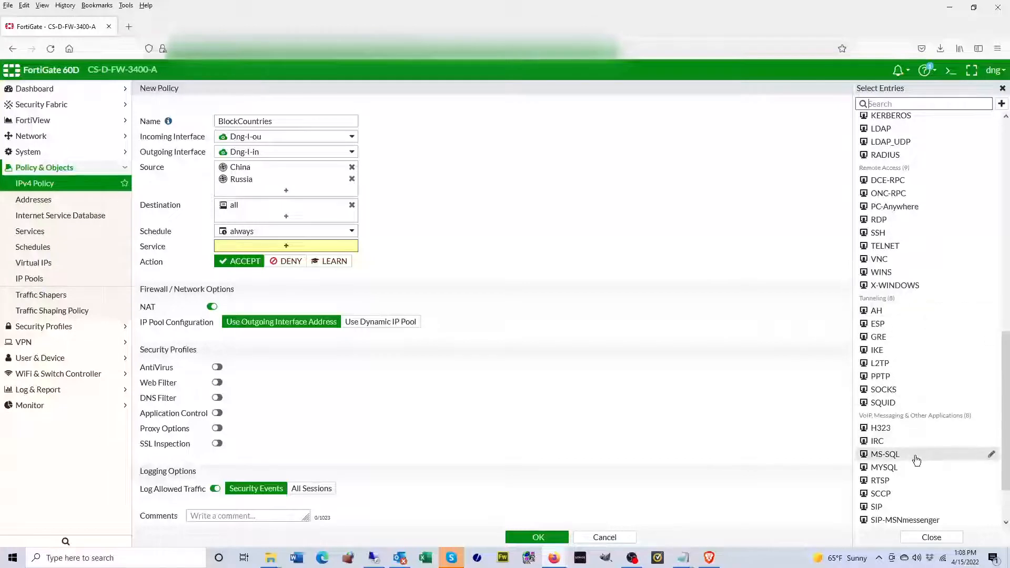
{"action": "mouse_move", "coordinate": [916, 460]}
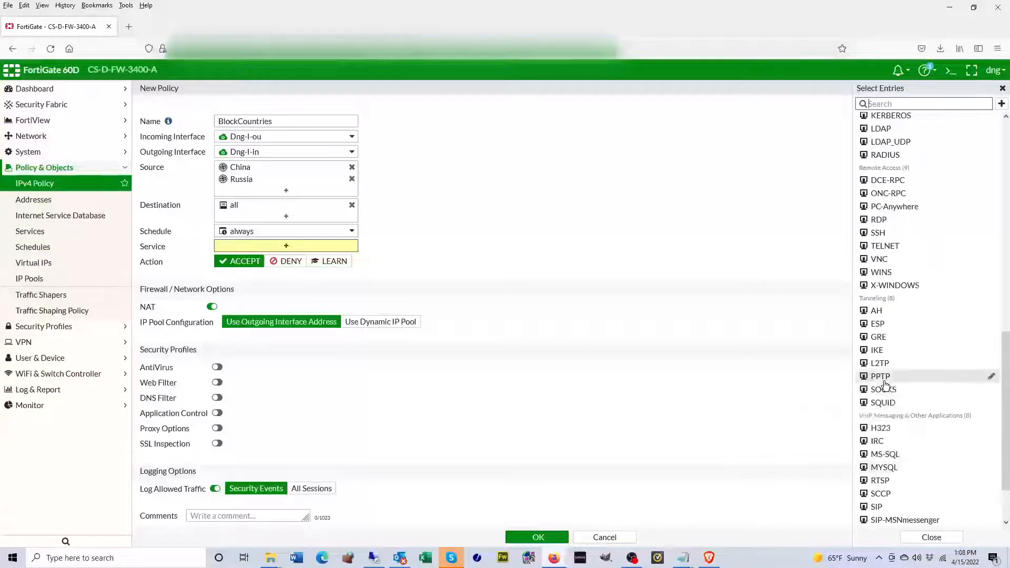
{"action": "scroll", "coordinate": [882, 386], "scroll_direction": "up", "scroll_amount": 10}
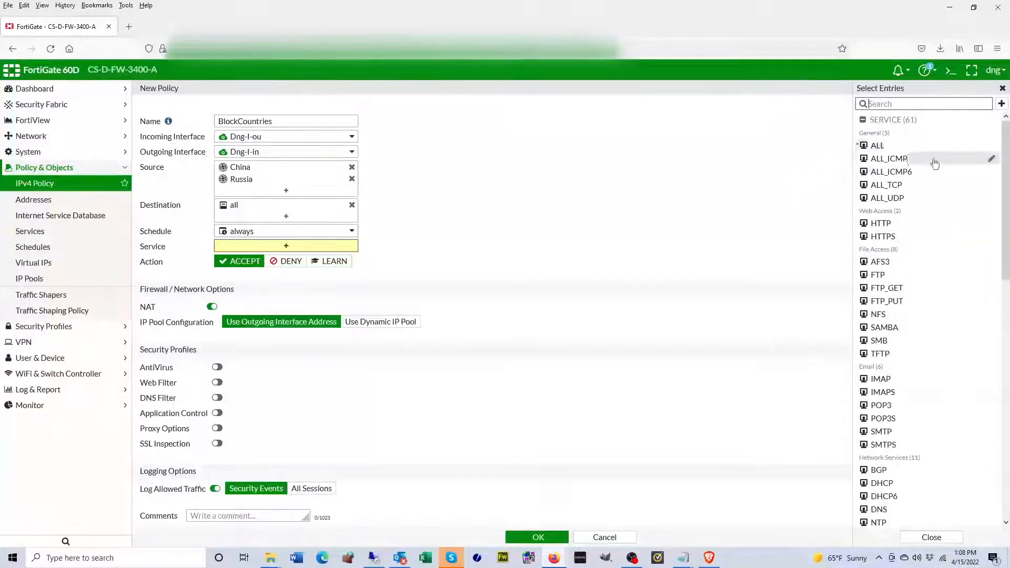
{"action": "left_click", "coordinate": [879, 146]}
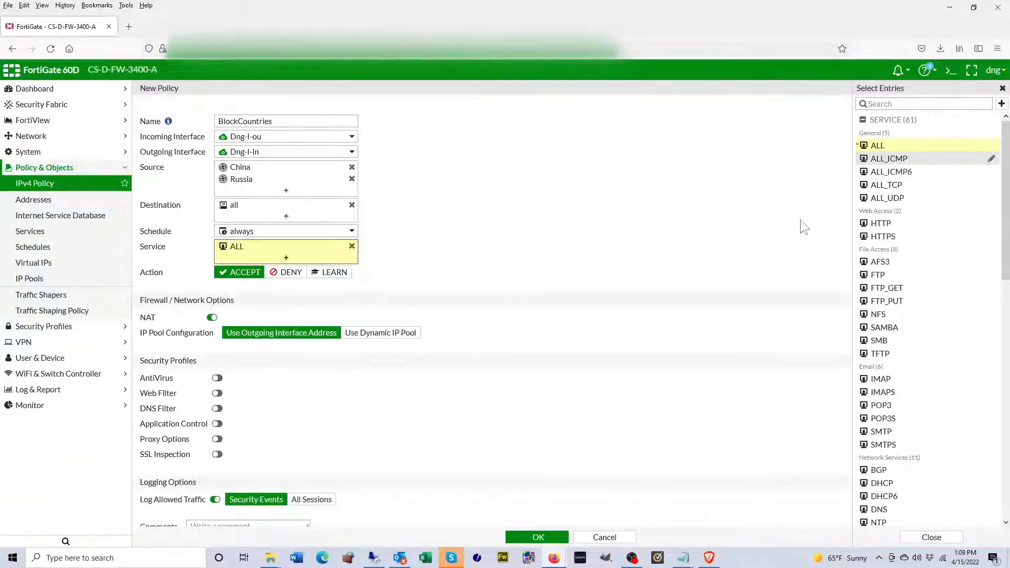
{"action": "left_click", "coordinate": [753, 247]}
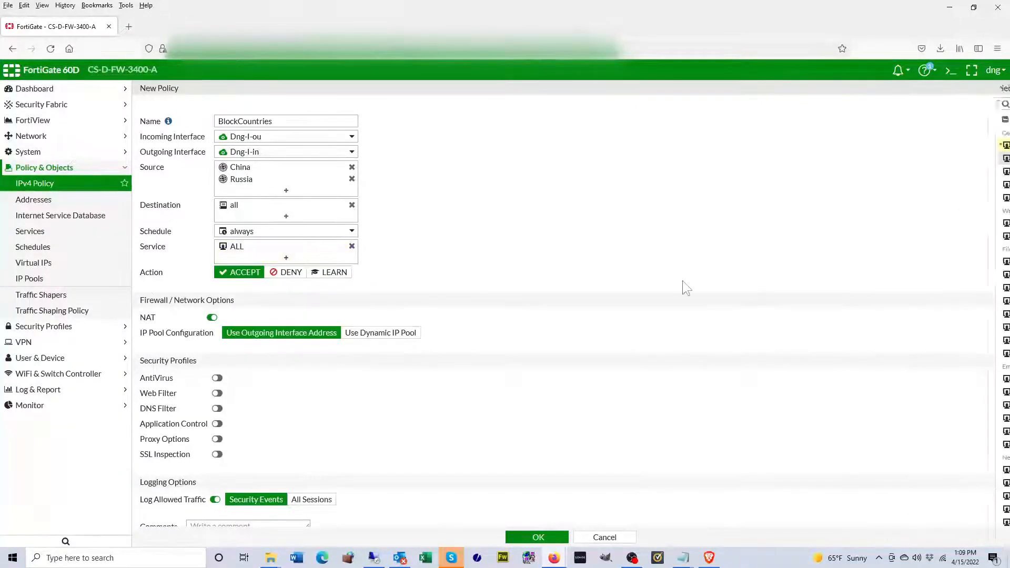
Set the action of the BlockCountries policy to DENY and save the policy
{"action": "left_click", "coordinate": [290, 272]}
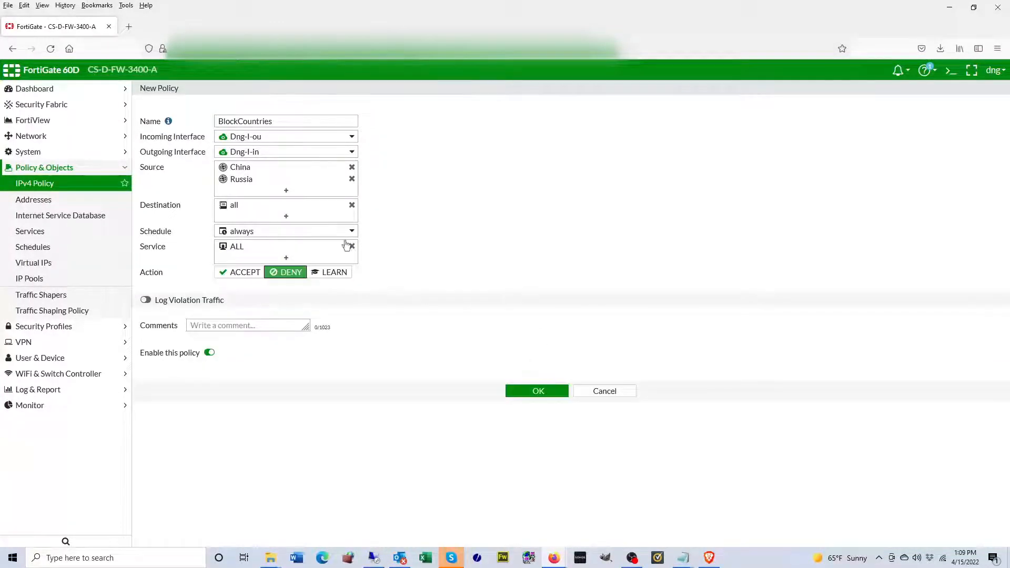
{"action": "left_click", "coordinate": [542, 392]}
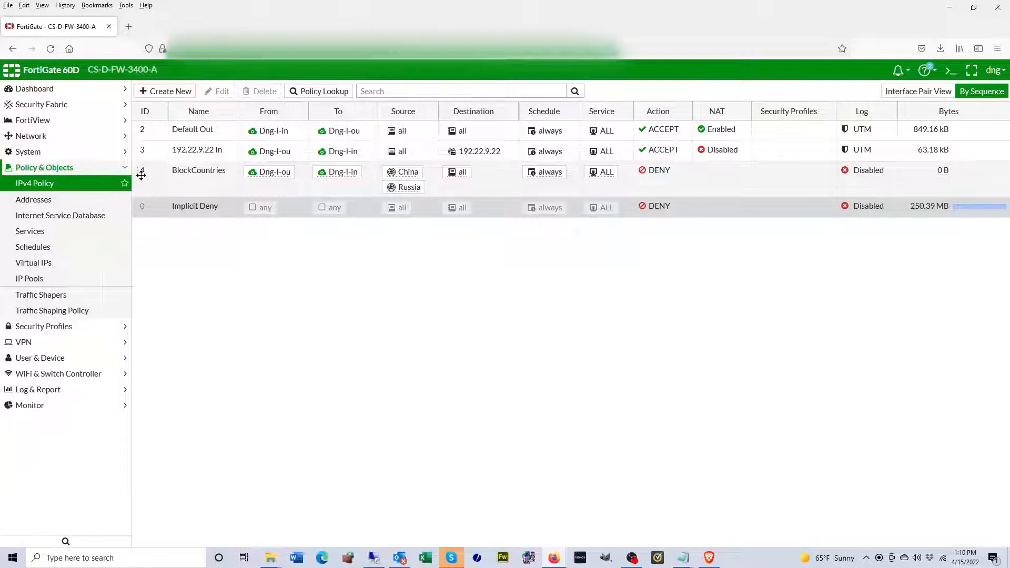
Reorder the IPv4 policies so that 192.22.9.22 In comes first and BlockCountries second, above Default Out
{"action": "left_click_drag", "start_coordinate": [141, 175], "coordinate": [143, 128]}
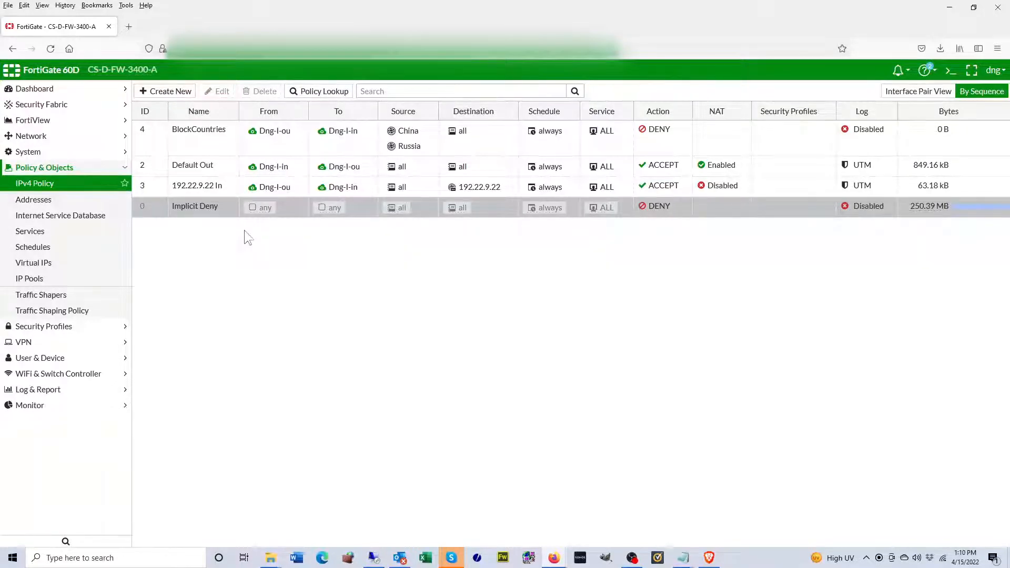
{"action": "left_click_drag", "start_coordinate": [146, 195], "coordinate": [141, 128]}
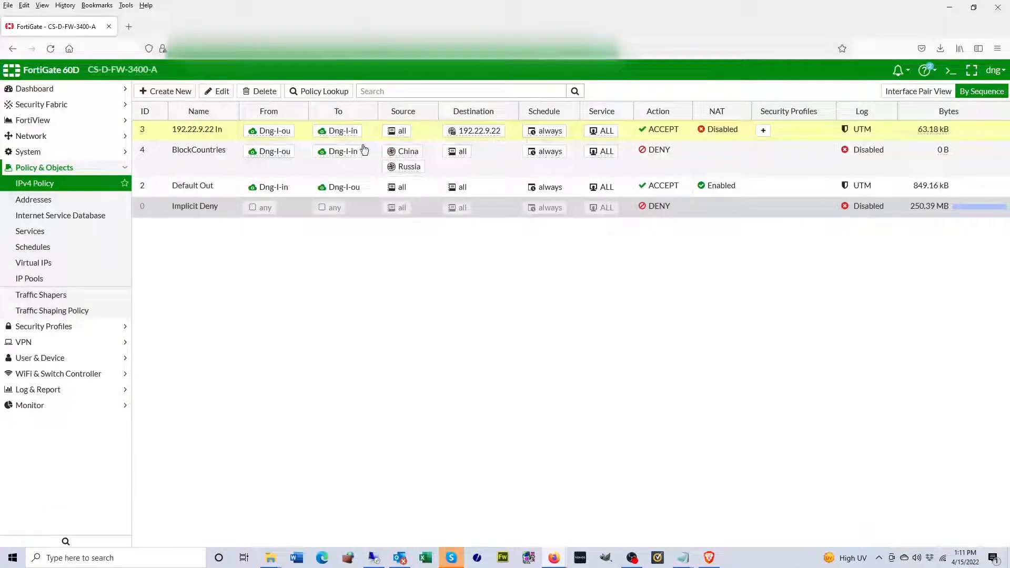
Open the BlockCountries policy for review and return to the IPv4 policy list without changing it
{"action": "left_click", "coordinate": [576, 137]}
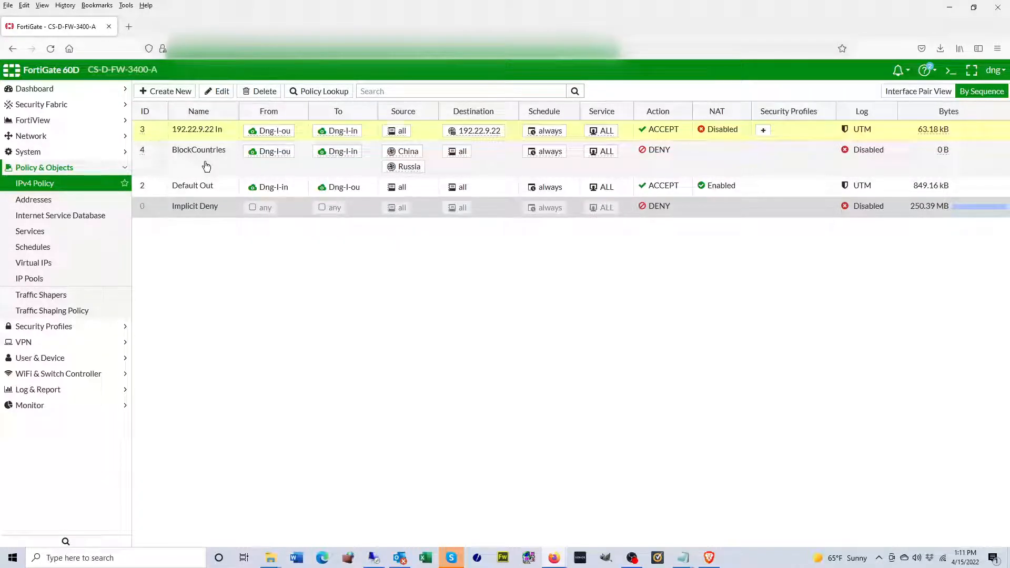
{"action": "double_click", "coordinate": [207, 167]}
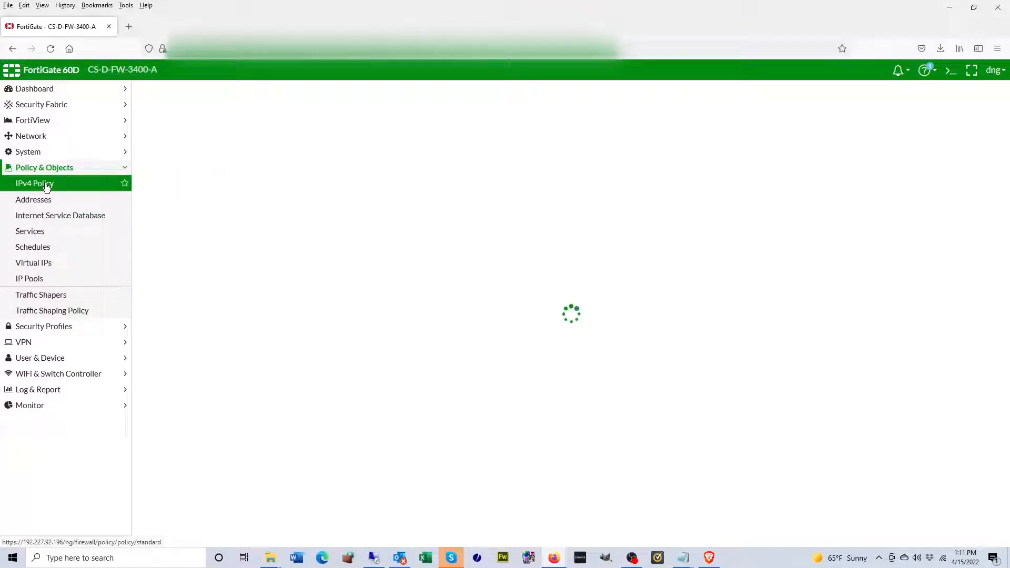
{"action": "left_click", "coordinate": [46, 187]}
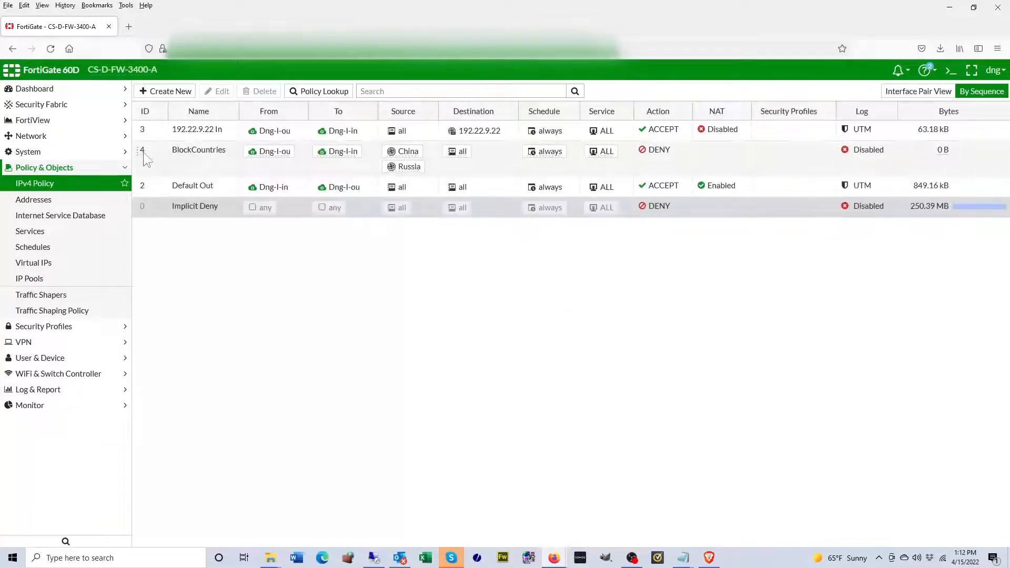
Move BlockCountries to the head of the policy list, and move 192.22.9.22 In back above it
{"action": "left_click_drag", "start_coordinate": [144, 153], "coordinate": [144, 128]}
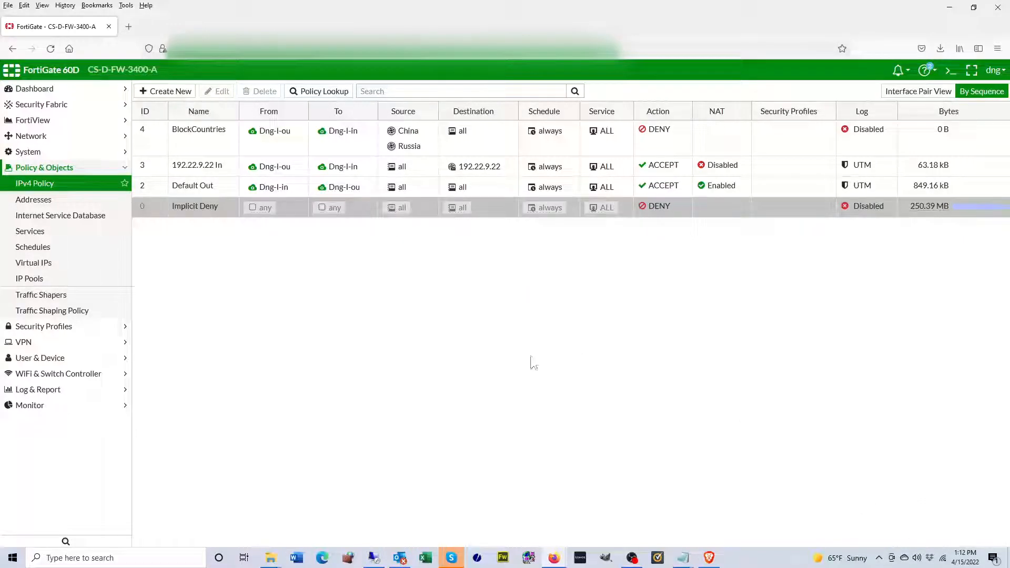
{"action": "left_click_drag", "start_coordinate": [142, 166], "coordinate": [146, 130]}
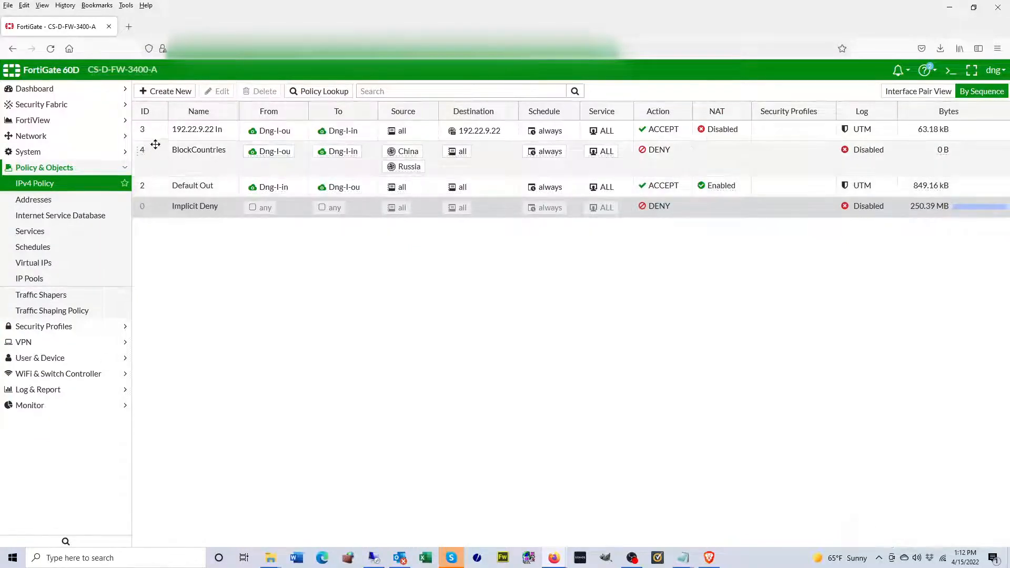
Move the BlockCountries policy above the 192.22.9.22 In policy
{"action": "left_click_drag", "start_coordinate": [144, 154], "coordinate": [144, 131]}
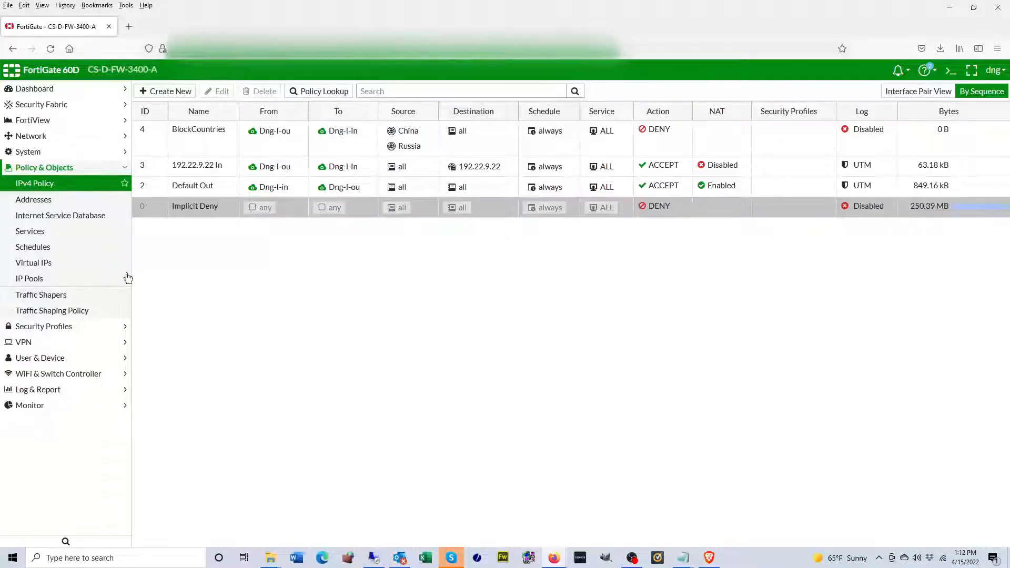
Start a new address group among the firewall address objects and name it Countries_To_Block
{"action": "left_click", "coordinate": [76, 200]}
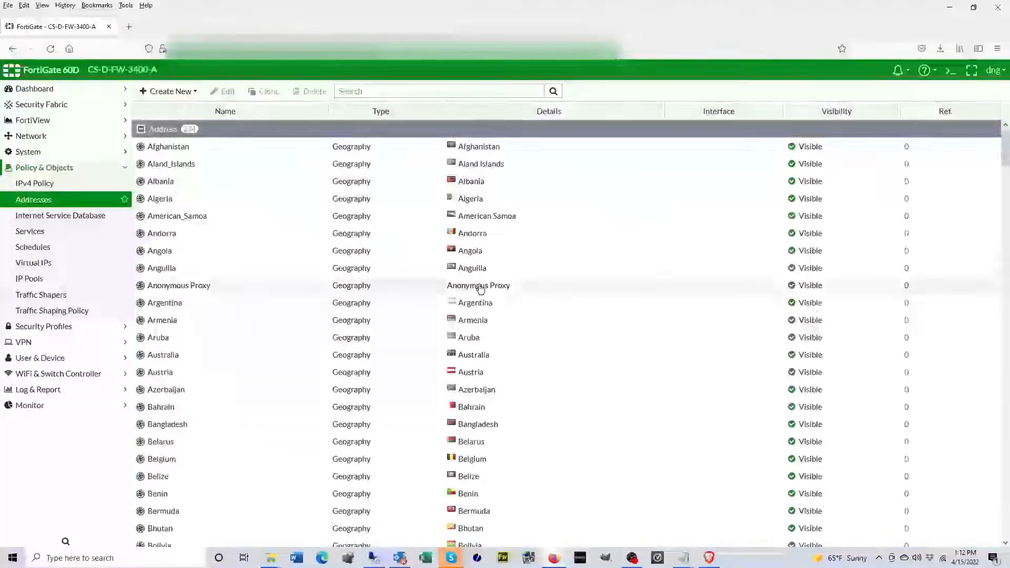
{"action": "scroll", "coordinate": [476, 288], "scroll_direction": "down", "scroll_amount": 5}
{"action": "scroll", "coordinate": [480, 288], "scroll_direction": "down", "scroll_amount": 12}
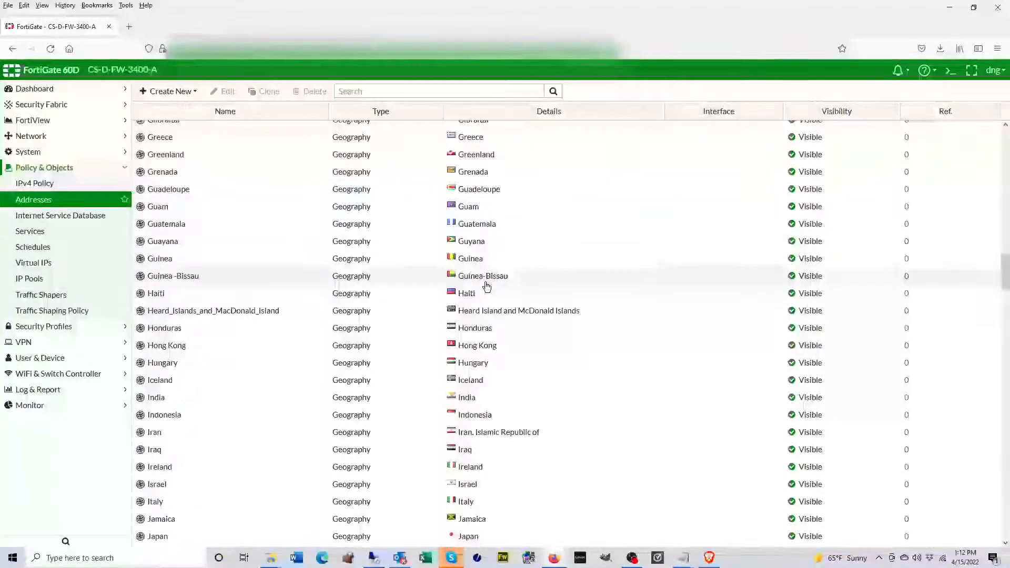
{"action": "scroll", "coordinate": [487, 287], "scroll_direction": "up", "scroll_amount": 7}
{"action": "scroll", "coordinate": [485, 287], "scroll_direction": "up", "scroll_amount": 12}
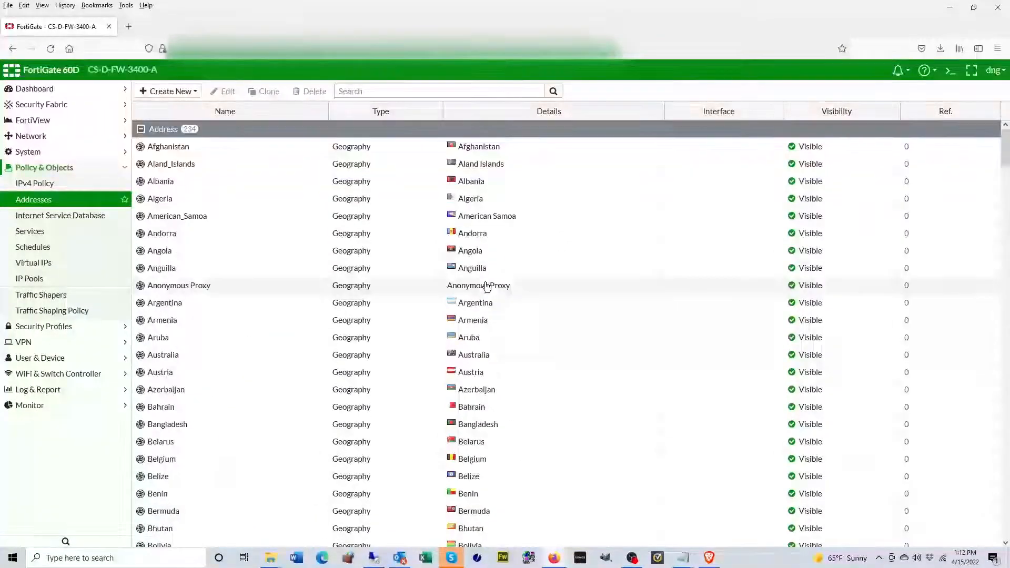
{"action": "left_click", "coordinate": [177, 95]}
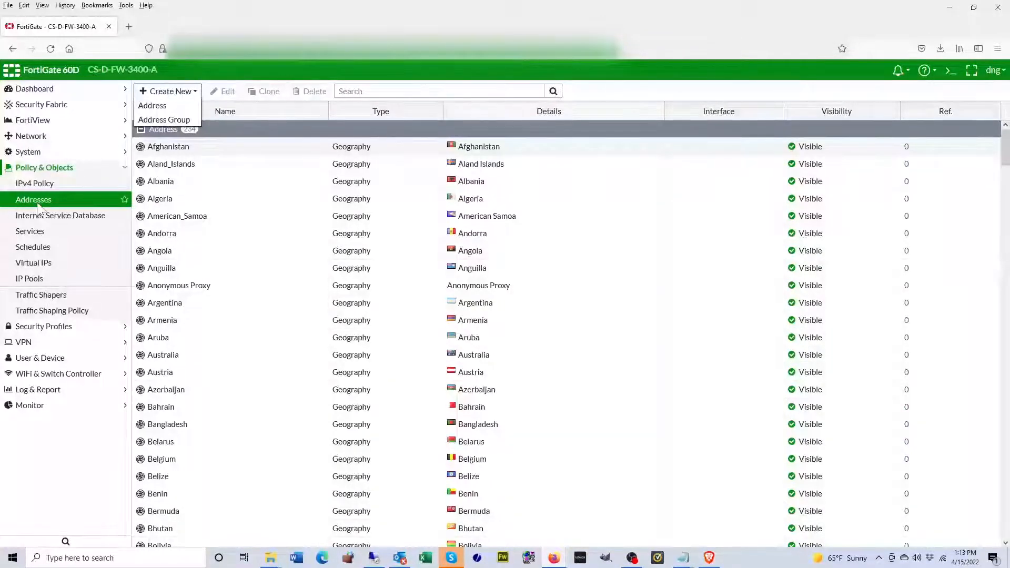
{"action": "left_click", "coordinate": [164, 121]}
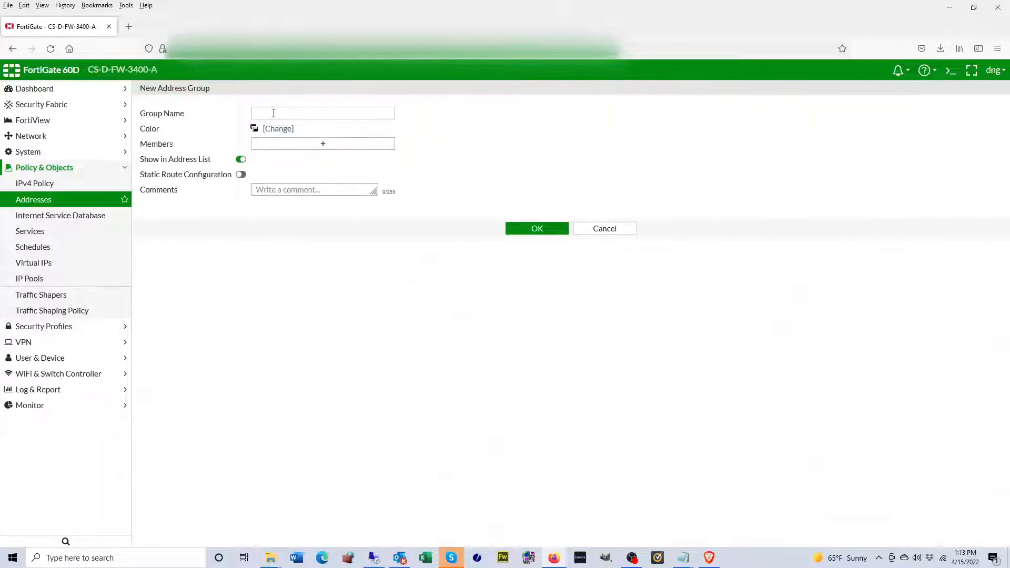
{"action": "left_click", "coordinate": [272, 113]}
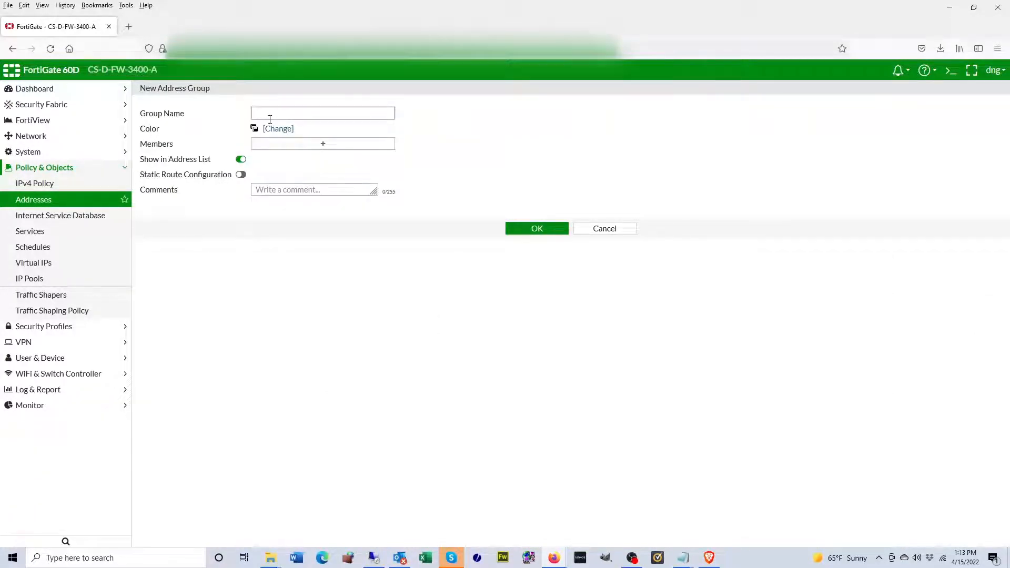
{"action": "type", "text": "Cou"}
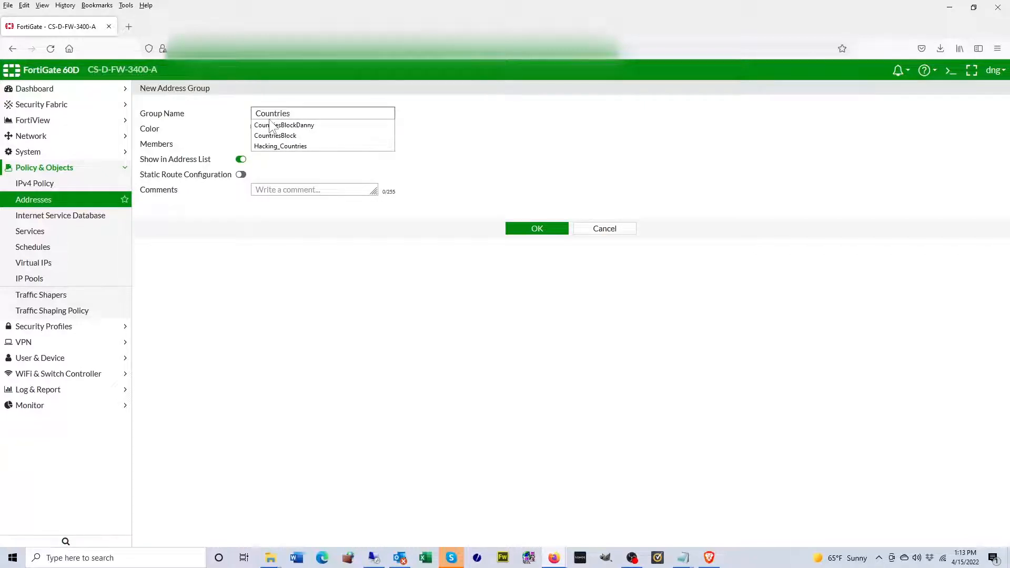
{"action": "type", "text": "ntries "}
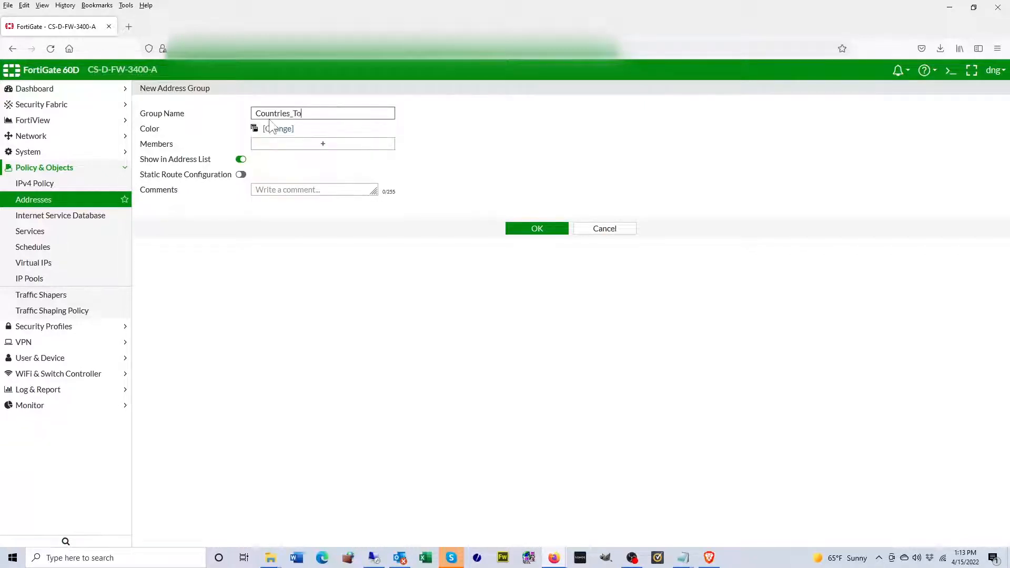
{"action": "type", "text": "To_Block"}
Add the China and Russia geography addresses as members of the new address group
{"action": "left_click", "coordinate": [315, 149]}
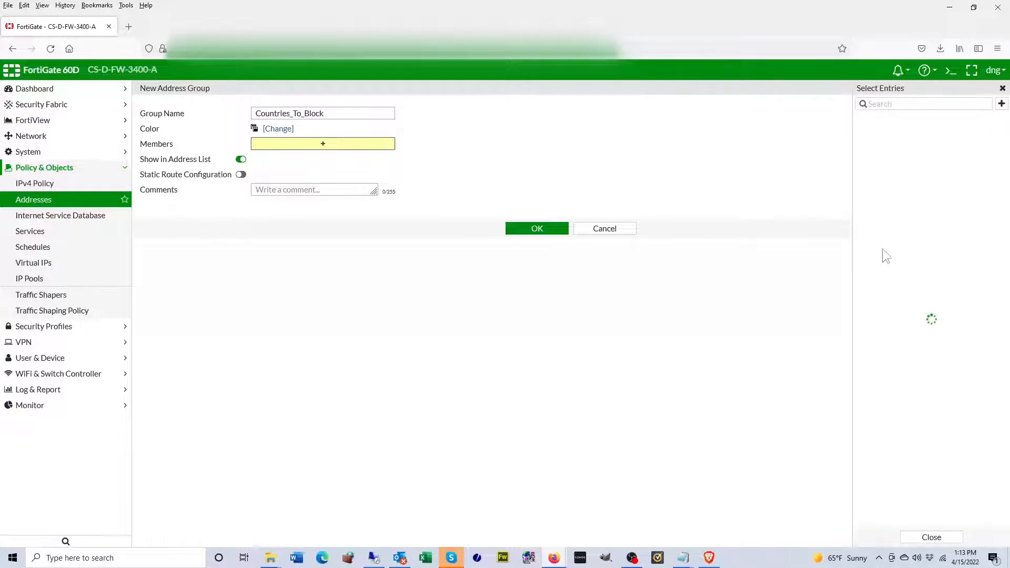
{"action": "scroll", "coordinate": [937, 330], "scroll_direction": "down", "scroll_amount": 8}
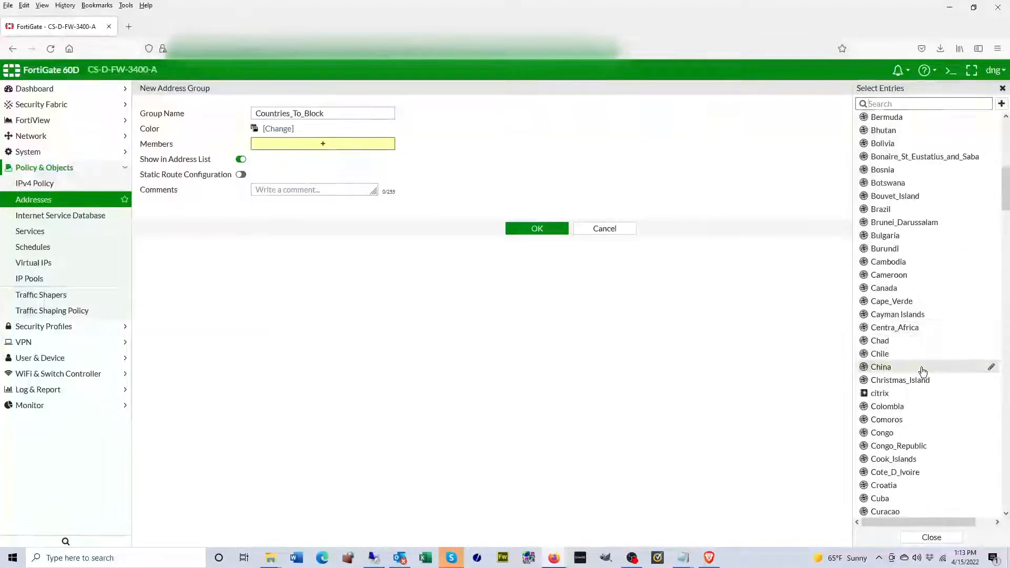
{"action": "left_click", "coordinate": [920, 368]}
{"action": "scroll", "coordinate": [922, 371], "scroll_direction": "down", "scroll_amount": 15}
{"action": "scroll", "coordinate": [923, 371], "scroll_direction": "down", "scroll_amount": 15}
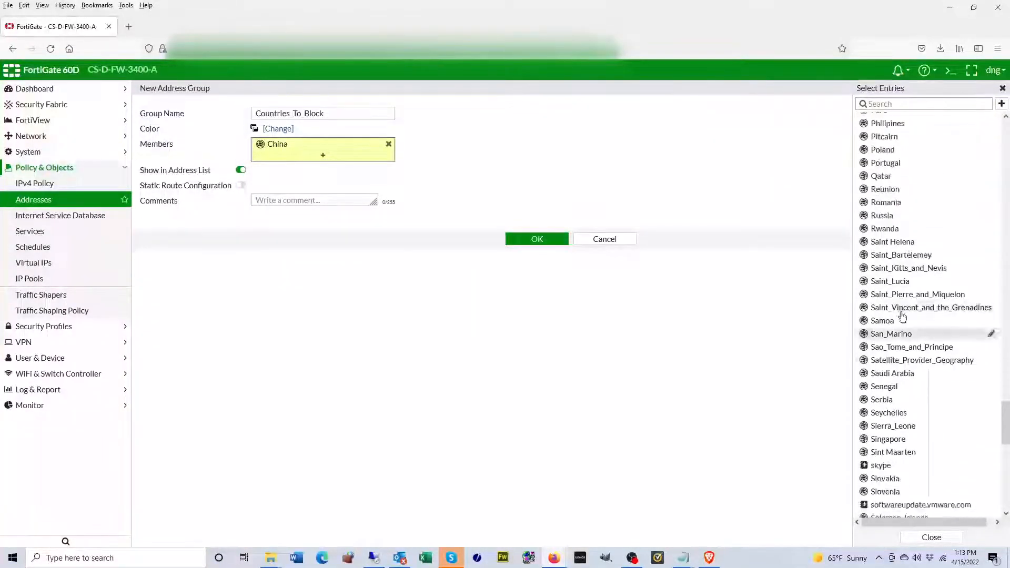
{"action": "left_click", "coordinate": [910, 216]}
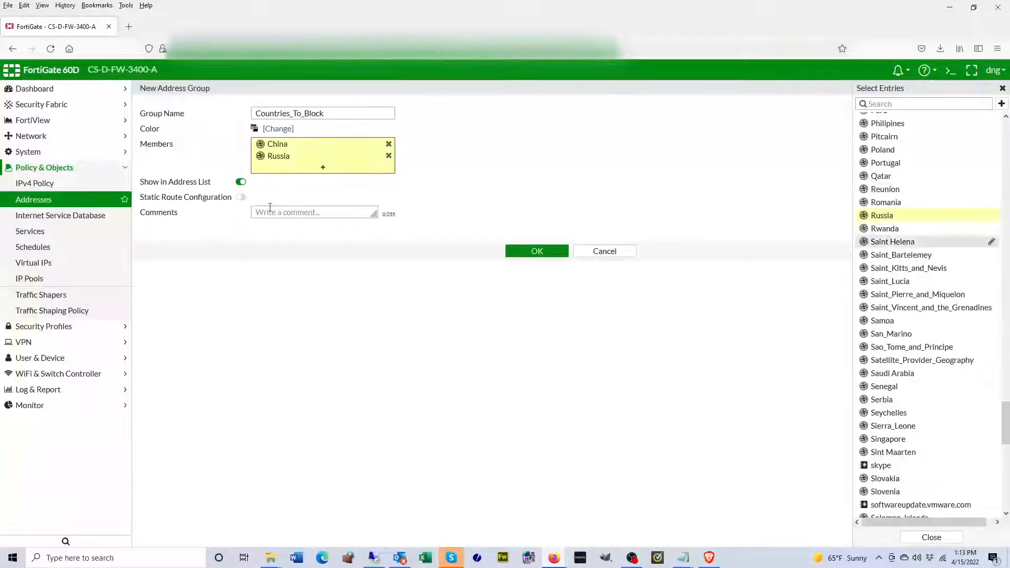
Add Palau, Palestine, Panama, Papua_New_Guinea, Peru, Philipines, Pitcairn and Poland to the address group's members
{"action": "scroll", "coordinate": [899, 219], "scroll_direction": "up", "scroll_amount": 5}
{"action": "left_click", "coordinate": [896, 228]}
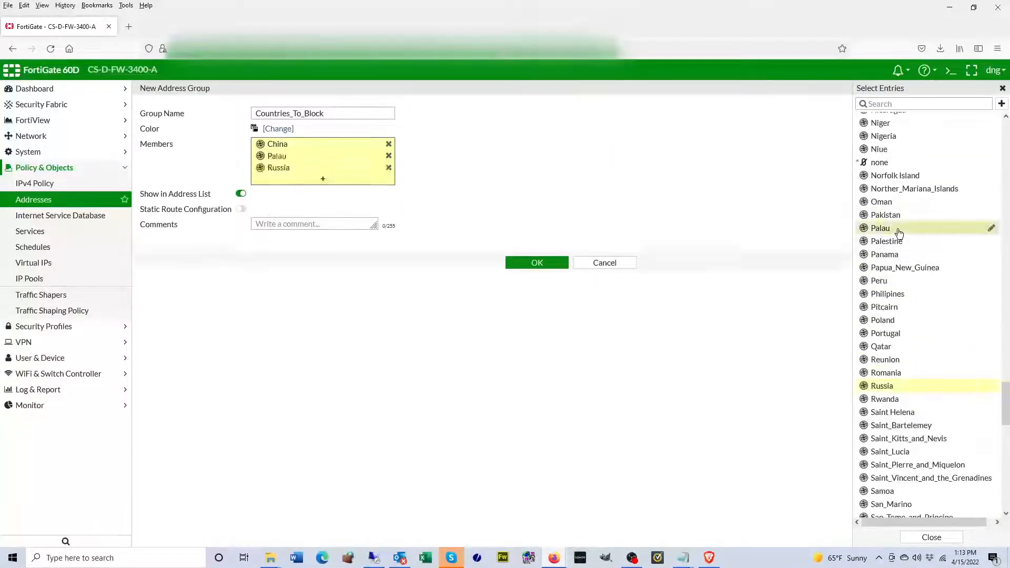
{"action": "left_click", "coordinate": [887, 242]}
{"action": "left_click", "coordinate": [884, 256]}
{"action": "left_click", "coordinate": [889, 269]}
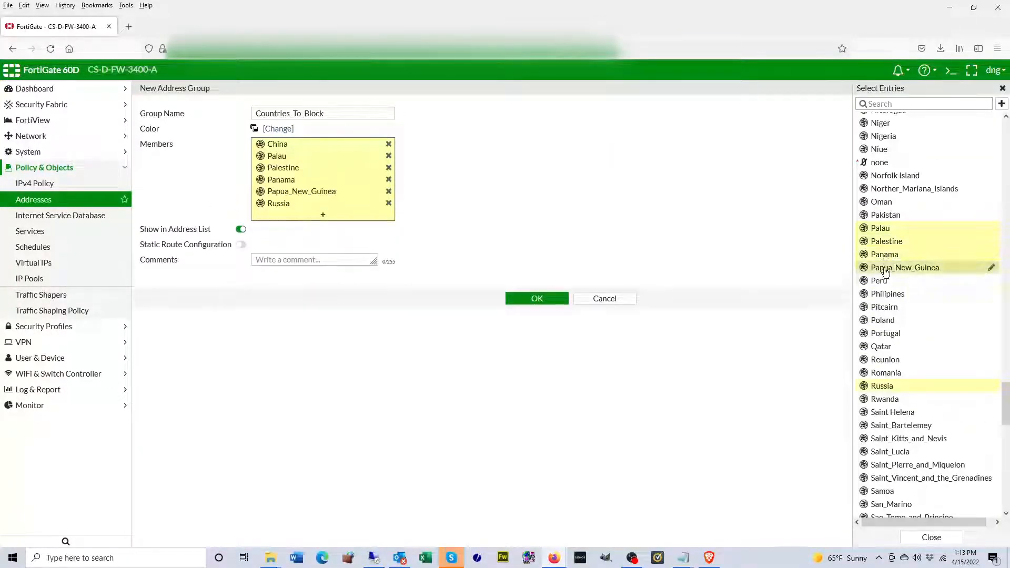
{"action": "left_click", "coordinate": [884, 282]}
{"action": "left_click", "coordinate": [887, 294]}
{"action": "left_click", "coordinate": [885, 308]}
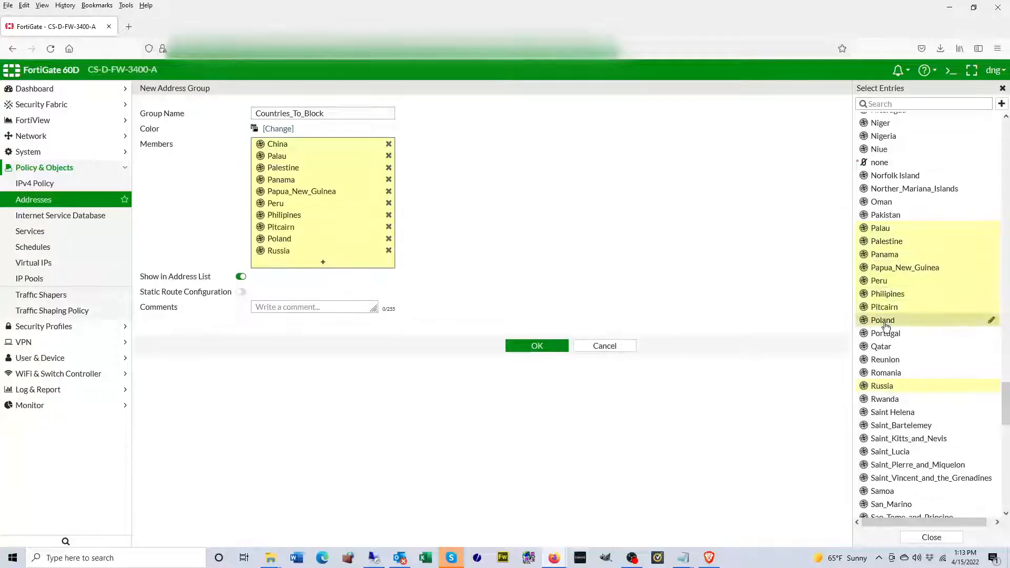
{"action": "left_click", "coordinate": [889, 321]}
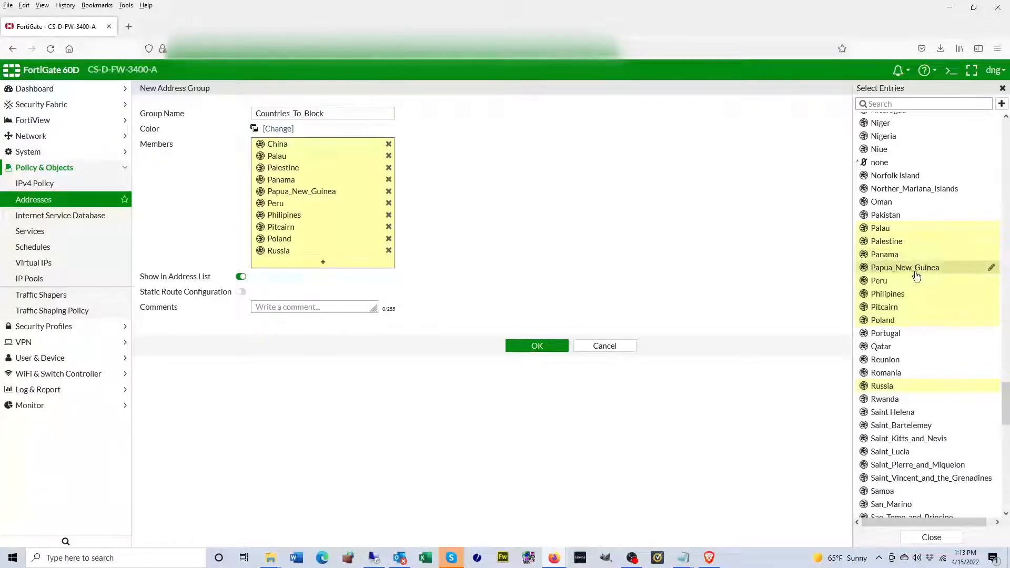
Remove the eight extra countries from Palau through Poland from the group, keeping only China and Russia as members
{"action": "left_click", "coordinate": [884, 255]}
{"action": "left_click", "coordinate": [884, 229]}
{"action": "left_click", "coordinate": [885, 244]}
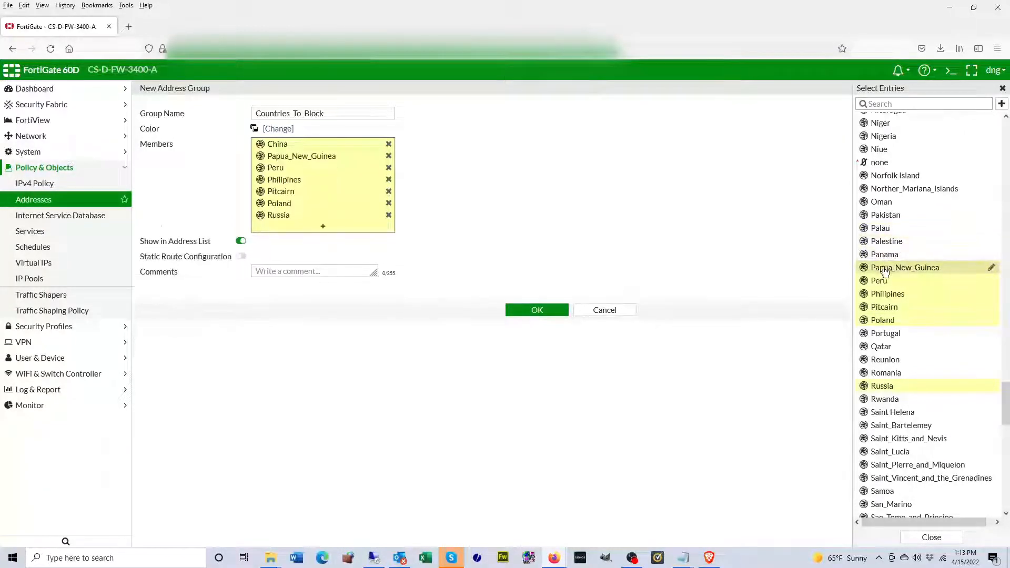
{"action": "left_click", "coordinate": [886, 268]}
{"action": "left_click", "coordinate": [886, 282]}
{"action": "left_click", "coordinate": [885, 295]}
{"action": "left_click", "coordinate": [885, 309]}
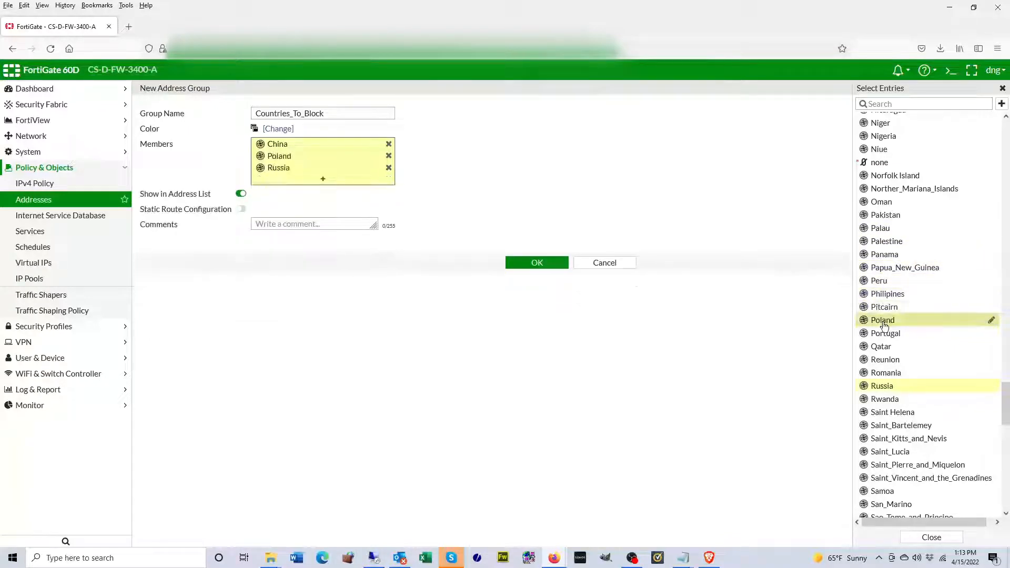
{"action": "left_click", "coordinate": [883, 321]}
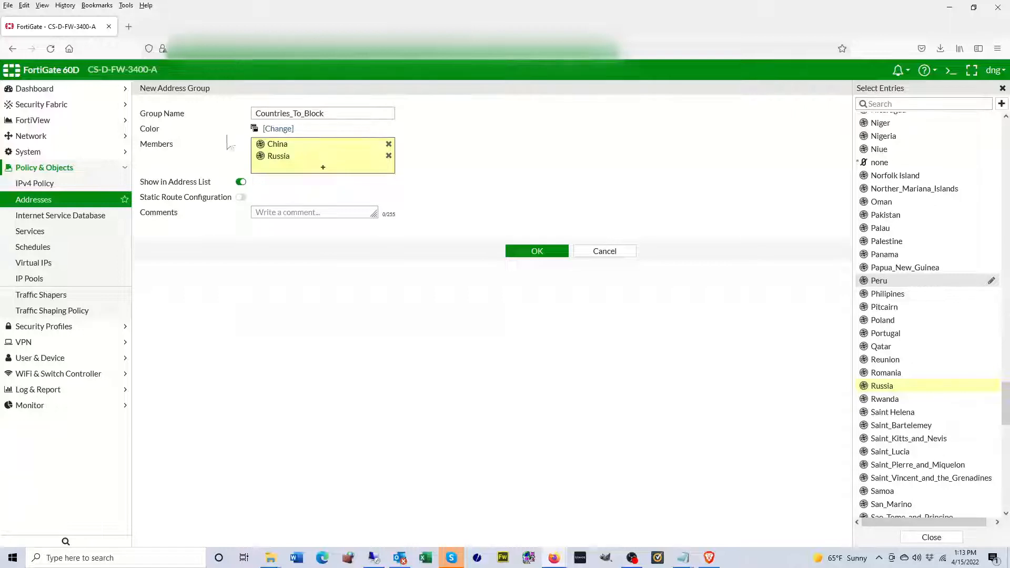
Save the address group and review the Countries_To_Block entry with its members in the address list
{"action": "left_click", "coordinate": [533, 247]}
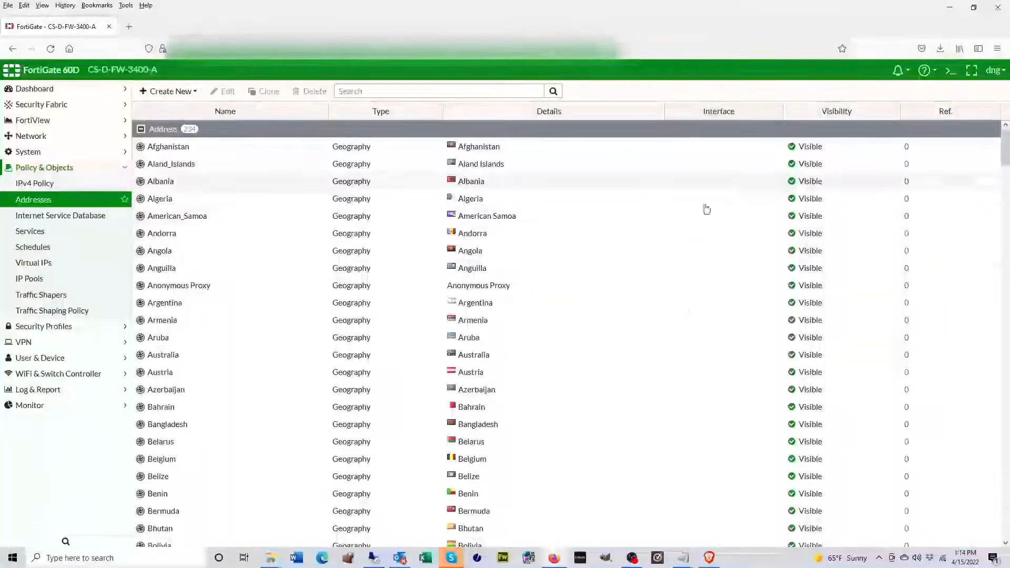
{"action": "scroll", "coordinate": [692, 322], "scroll_direction": "down", "scroll_amount": 15}
{"action": "scroll", "coordinate": [694, 323], "scroll_direction": "down", "scroll_amount": 20}
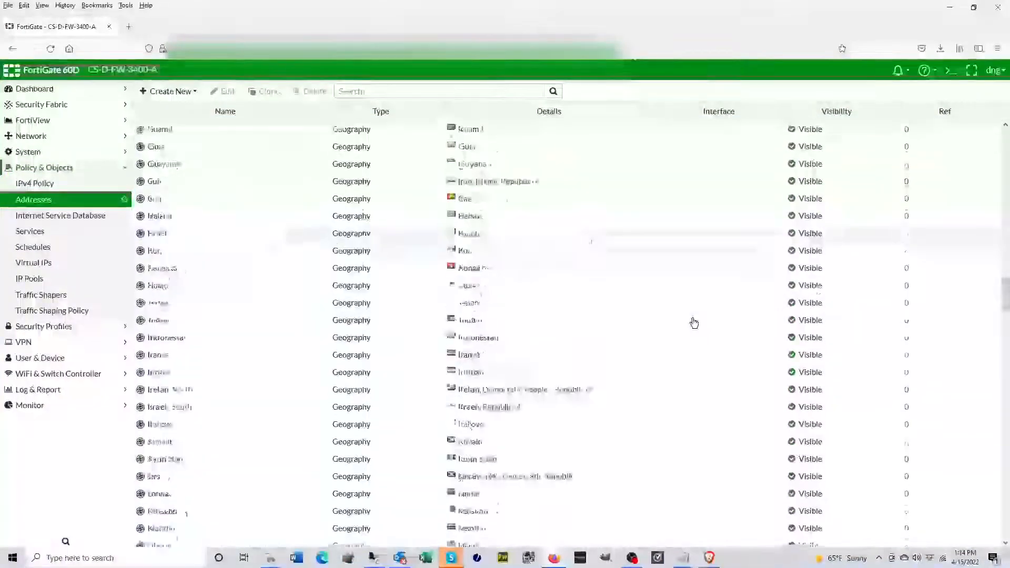
{"action": "scroll", "coordinate": [694, 323], "scroll_direction": "down", "scroll_amount": 20}
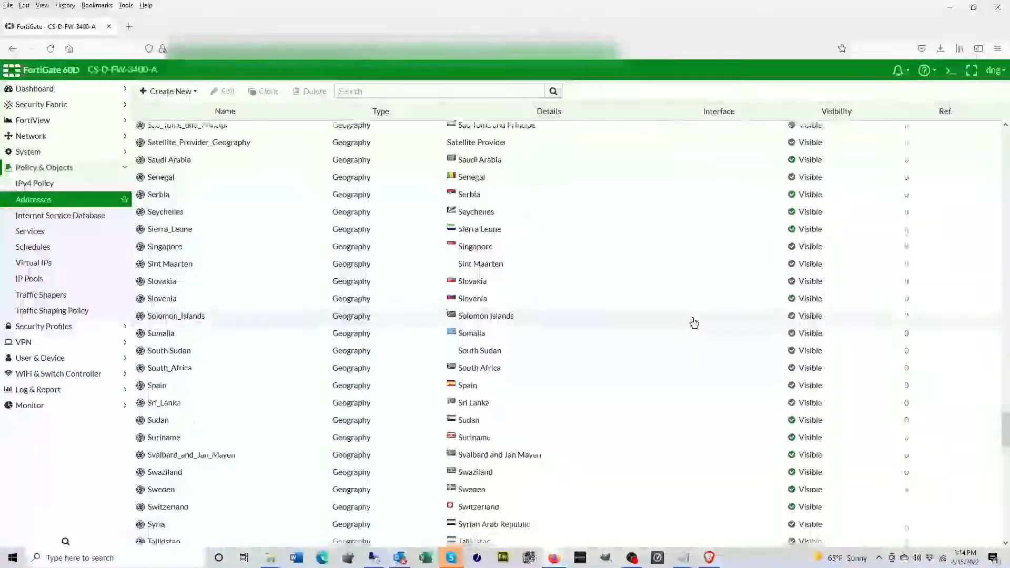
{"action": "scroll", "coordinate": [693, 322], "scroll_direction": "down", "scroll_amount": 3}
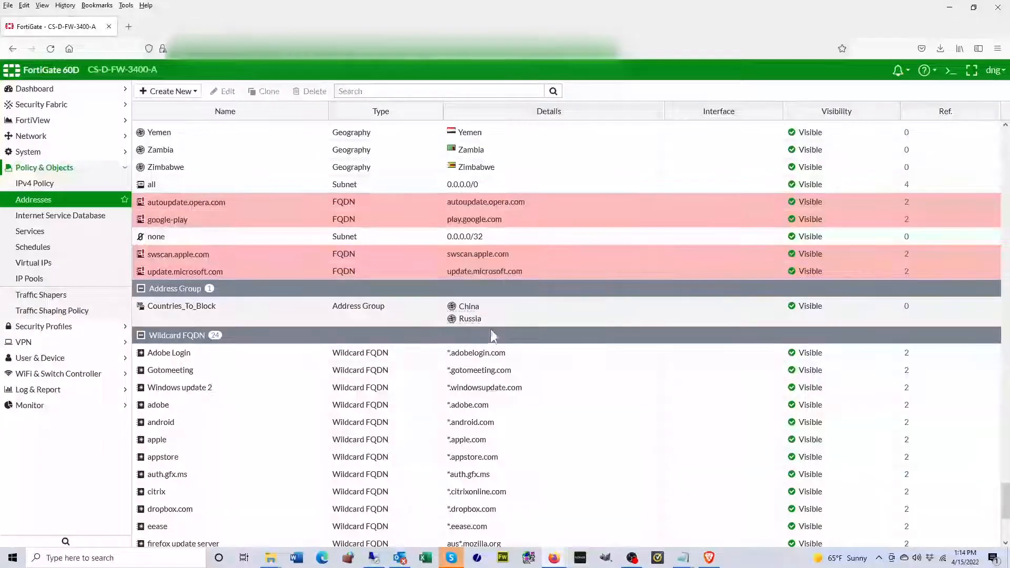
{"action": "mouse_move", "coordinate": [481, 319]}
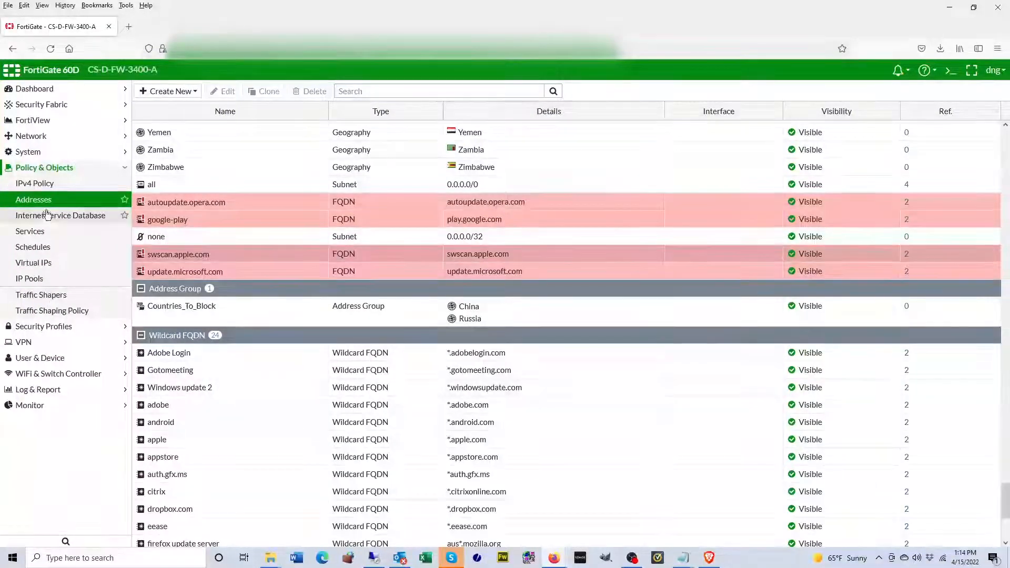
Start a new IPv4 policy and name it Countries_To_Block
{"action": "left_click", "coordinate": [46, 184]}
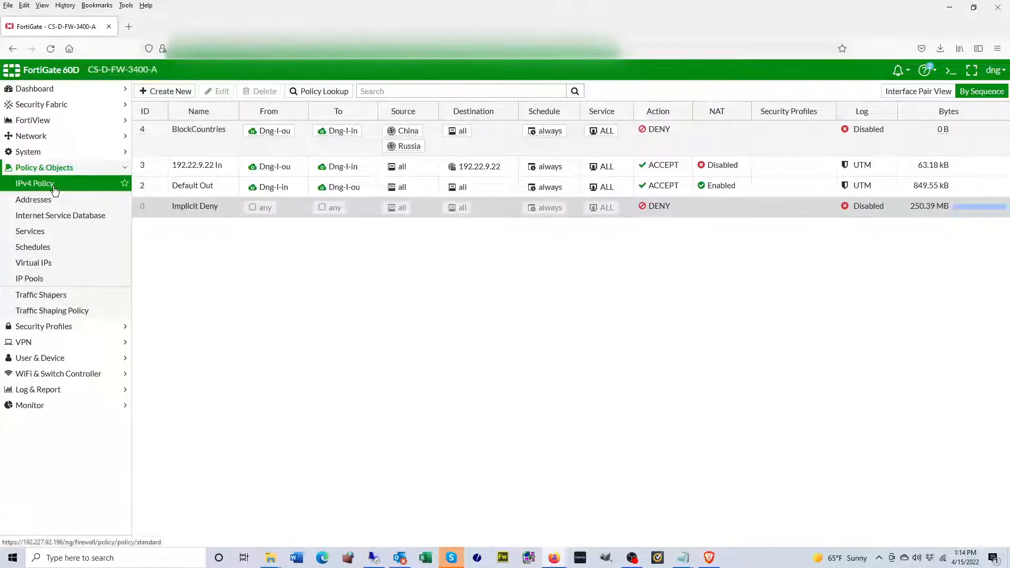
{"action": "left_click", "coordinate": [161, 92]}
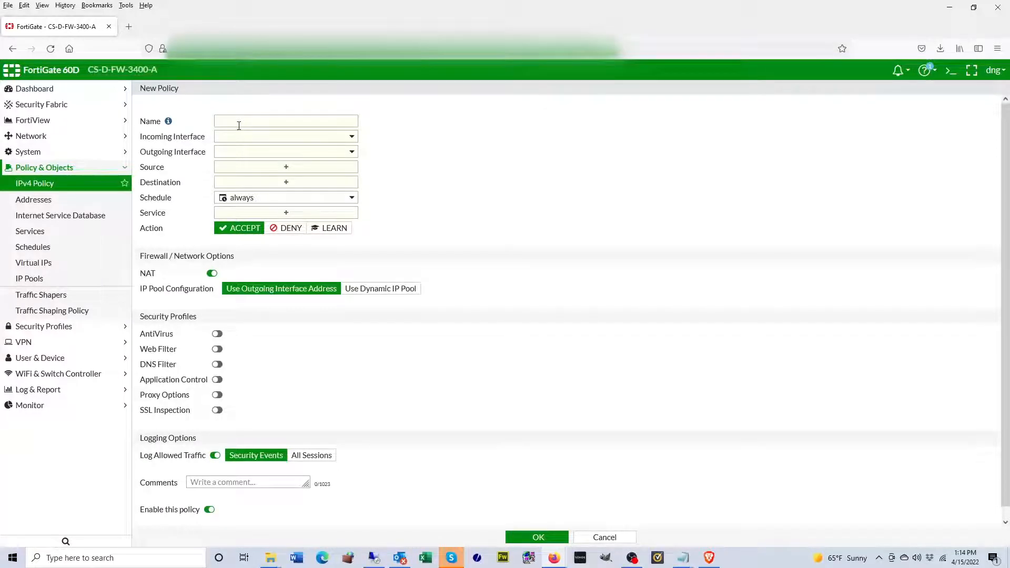
{"action": "left_click", "coordinate": [239, 126]}
{"action": "type", "text": "Countries_To_Block"}
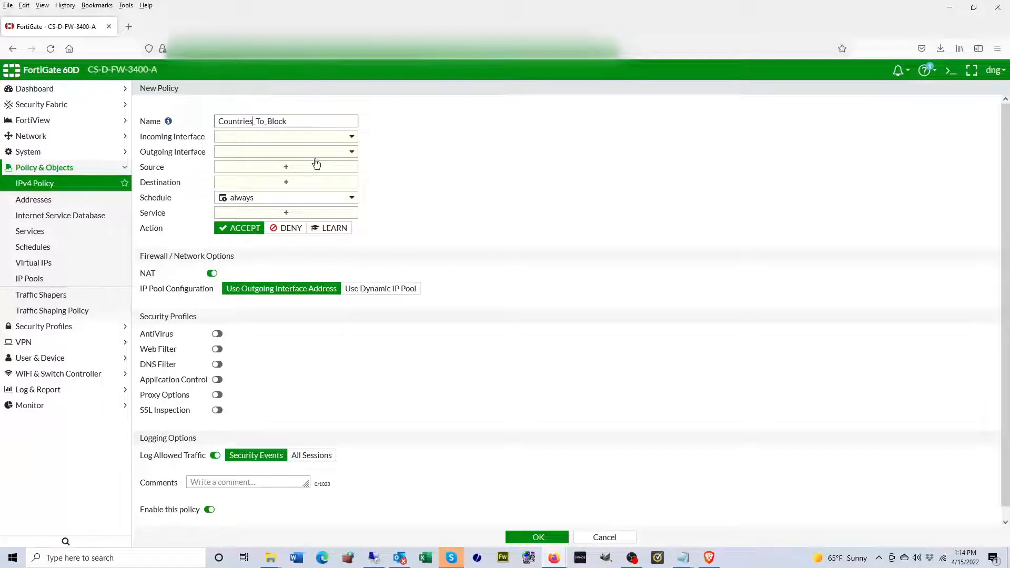
Set the new policy's incoming interface to Dng-I-ou and its outgoing interface to Dng-I-in
{"action": "left_click", "coordinate": [261, 137]}
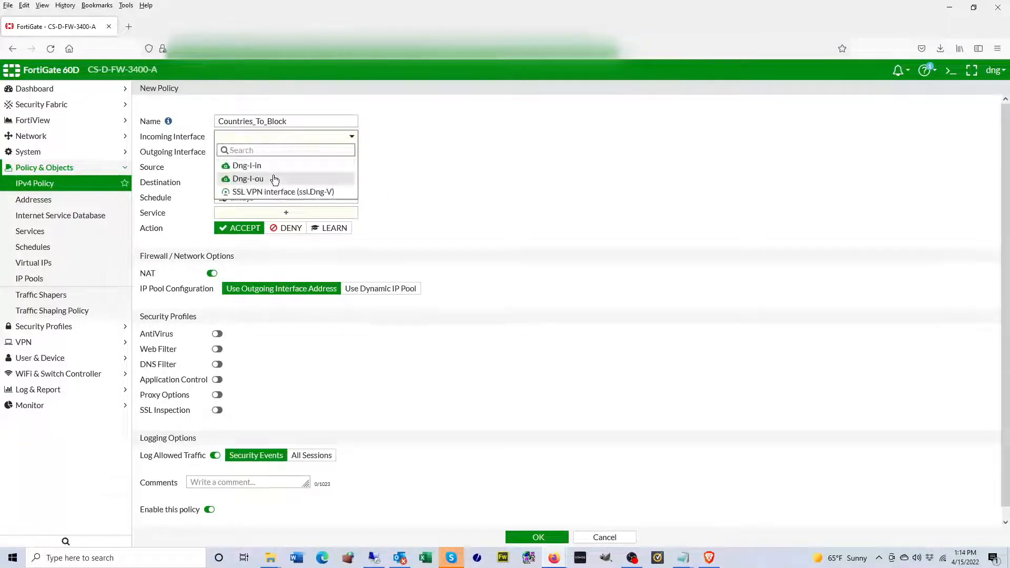
{"action": "left_click", "coordinate": [266, 179]}
{"action": "left_click", "coordinate": [264, 153]}
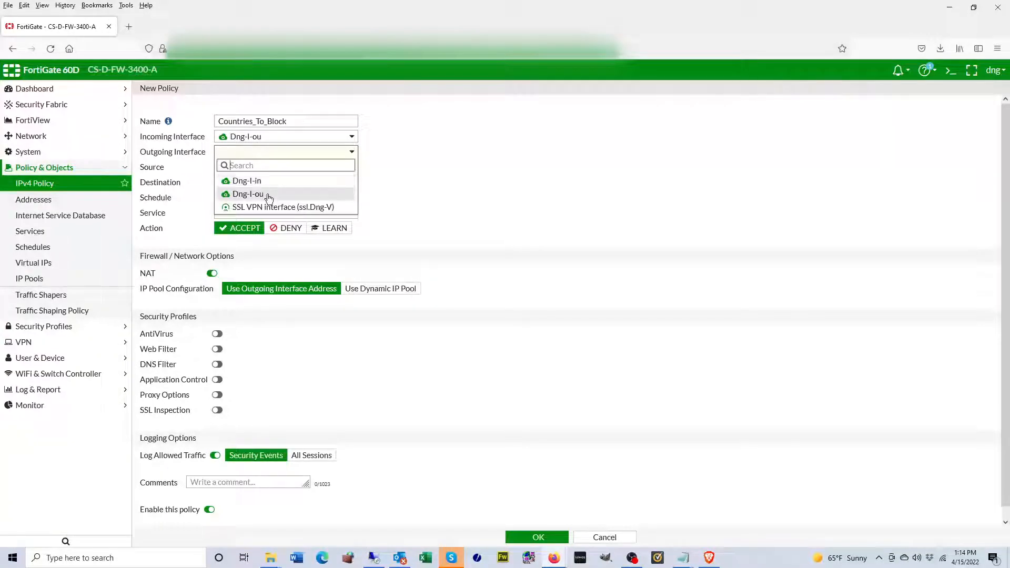
{"action": "left_click", "coordinate": [258, 182]}
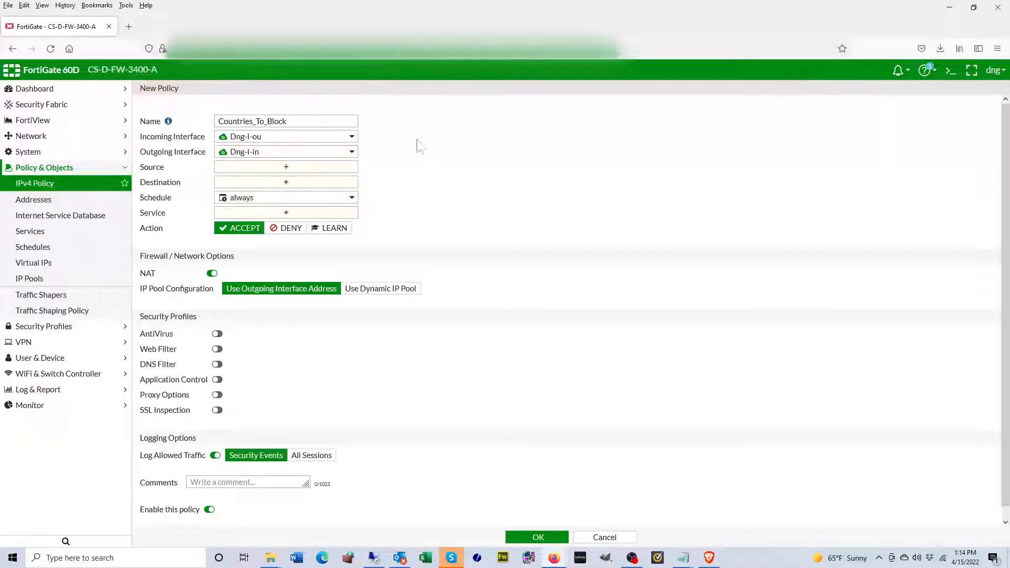
Add the China and Russia addresses individually to the new policy's sources
{"action": "left_click", "coordinate": [236, 168]}
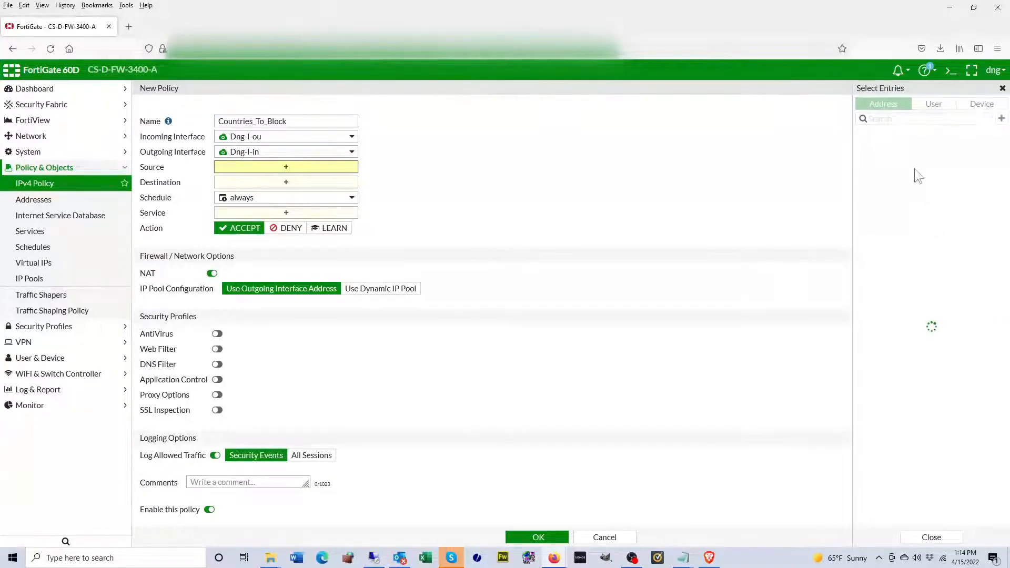
{"action": "scroll", "coordinate": [980, 394], "scroll_direction": "down", "scroll_amount": 5}
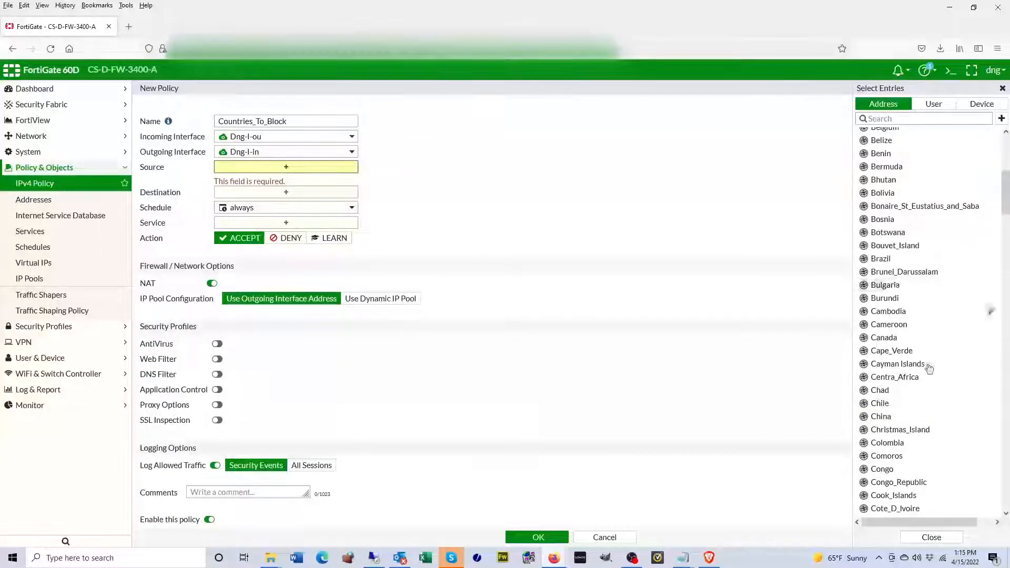
{"action": "left_click", "coordinate": [923, 417]}
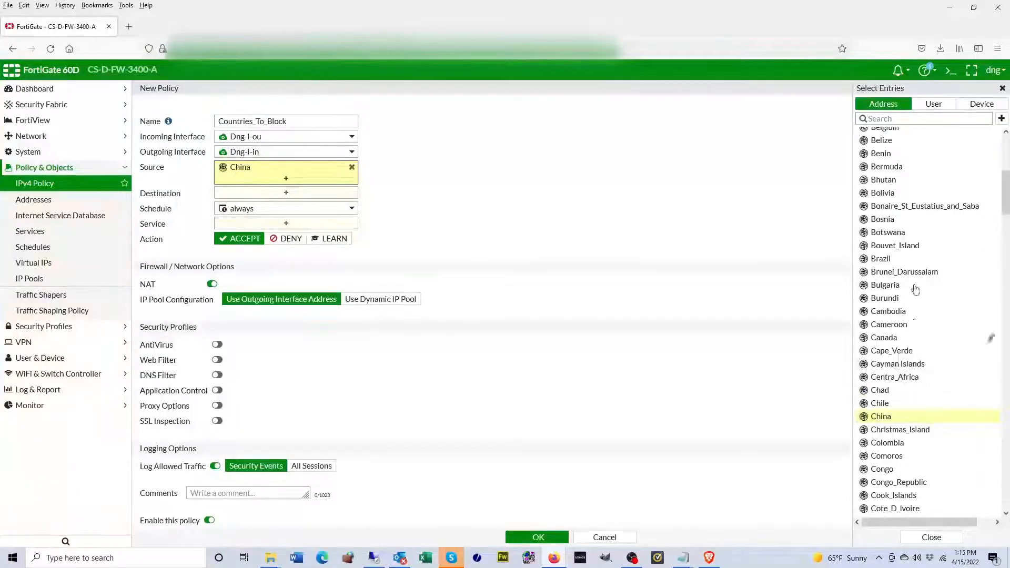
{"action": "left_click", "coordinate": [903, 120]}
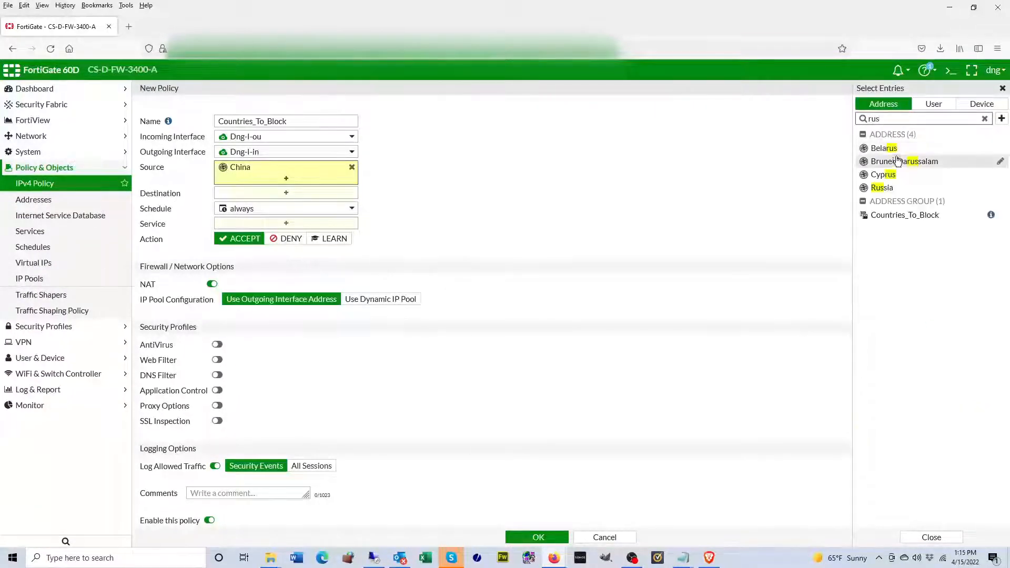
{"action": "left_click", "coordinate": [889, 188]}
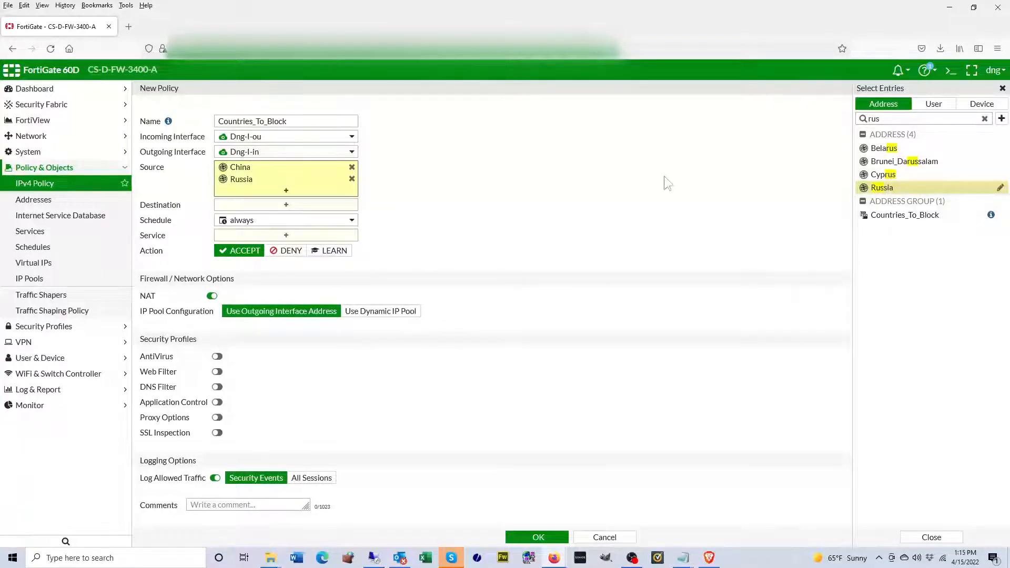
Add the Countries_To_Block address group as a source and remove the separate Russia and China entries from the policy
{"action": "double_click", "coordinate": [870, 118]}
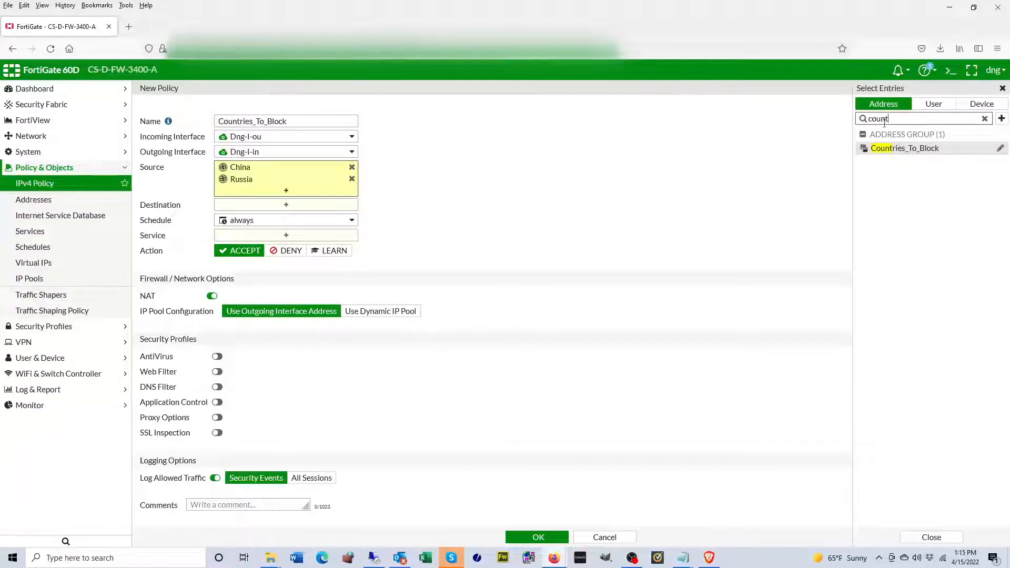
{"action": "left_click", "coordinate": [904, 149]}
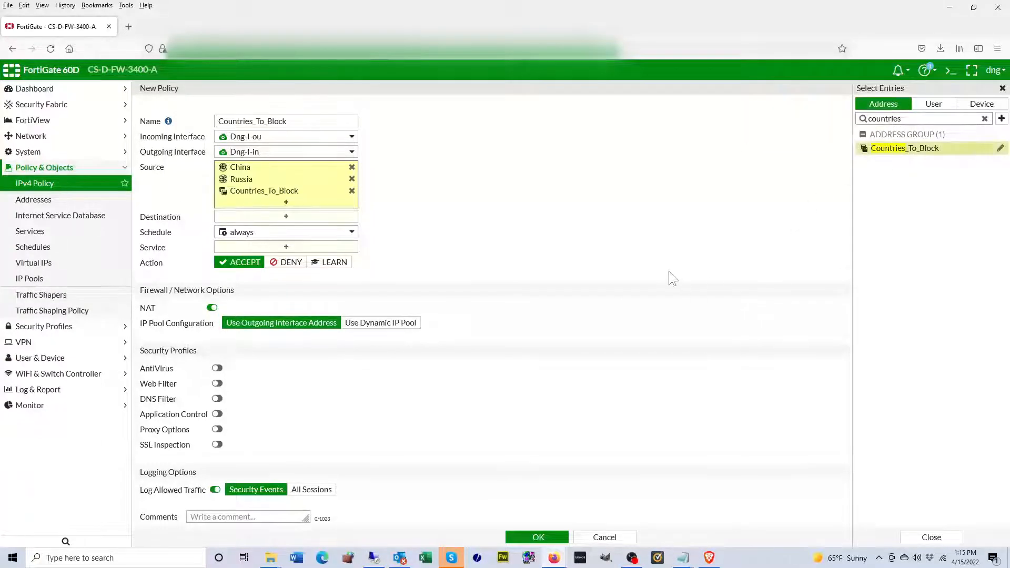
{"action": "left_click", "coordinate": [478, 224]}
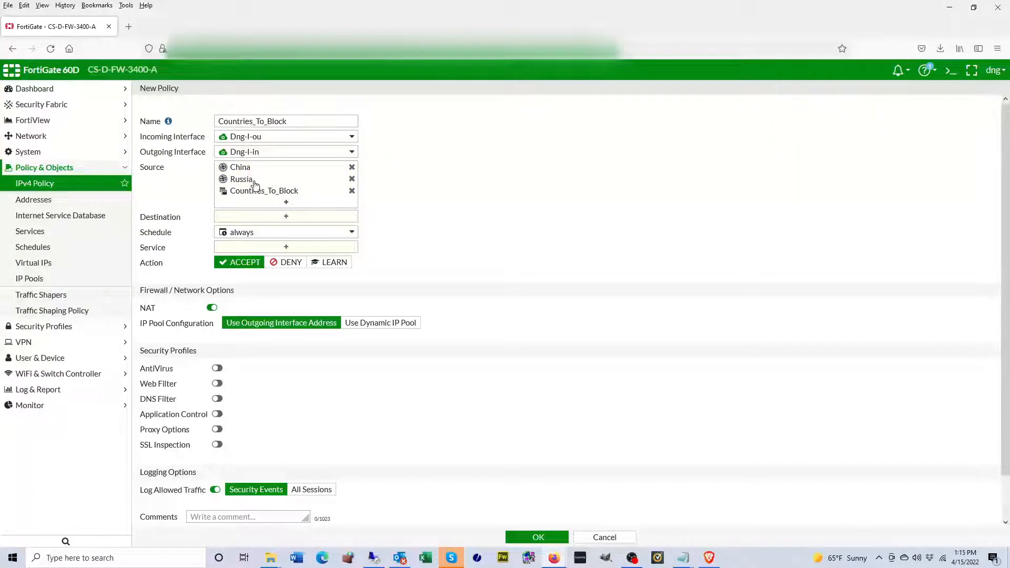
{"action": "left_click", "coordinate": [351, 181]}
{"action": "left_click", "coordinate": [352, 168]}
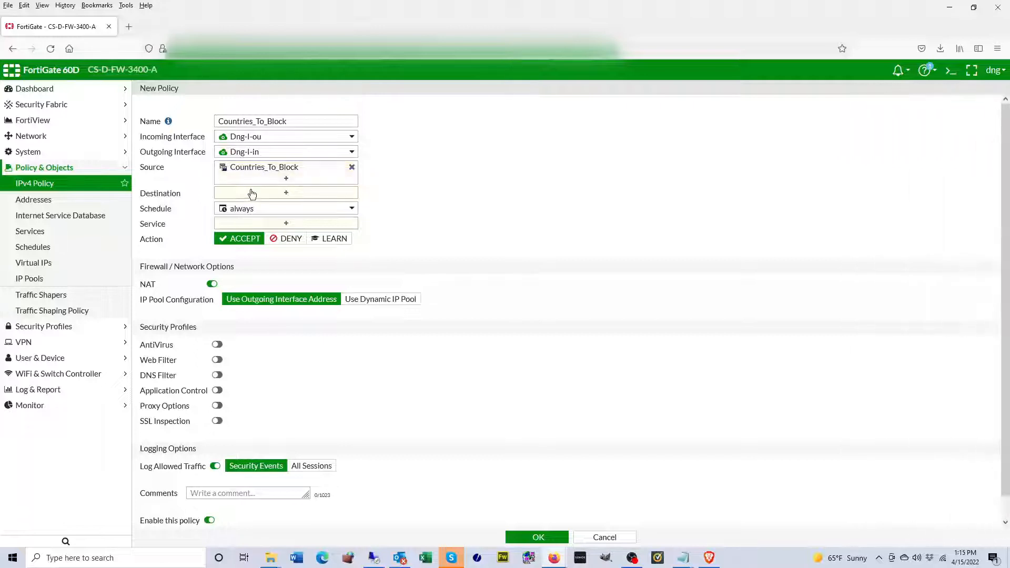
Set the new policy's destination to all
{"action": "left_click", "coordinate": [246, 198]}
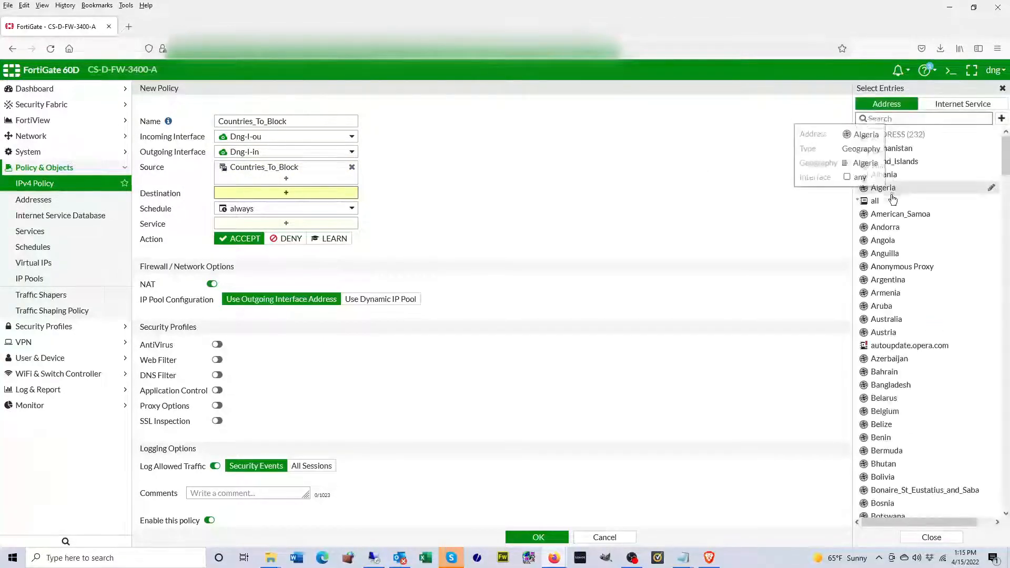
{"action": "left_click", "coordinate": [888, 200]}
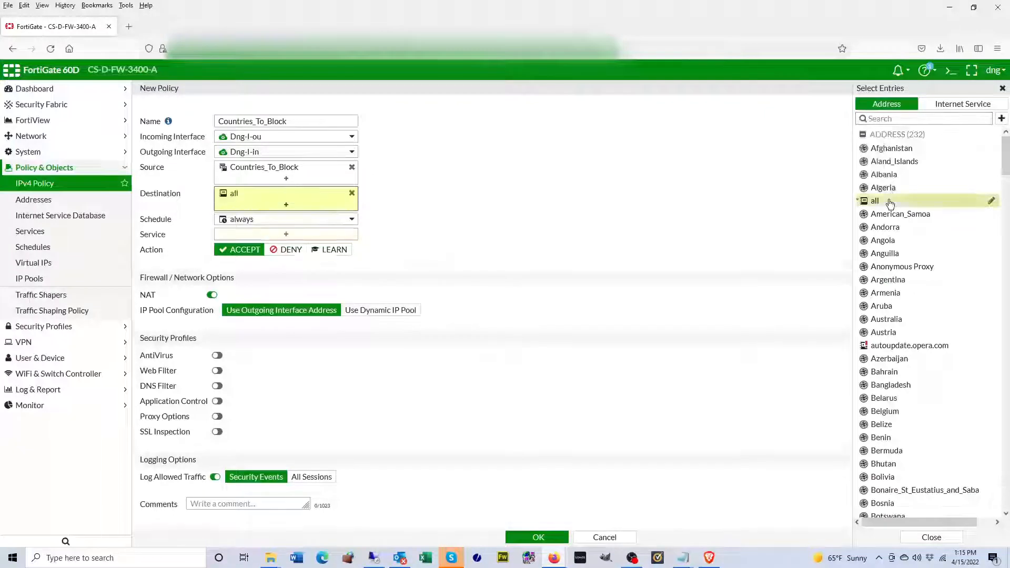
{"action": "left_click", "coordinate": [703, 215]}
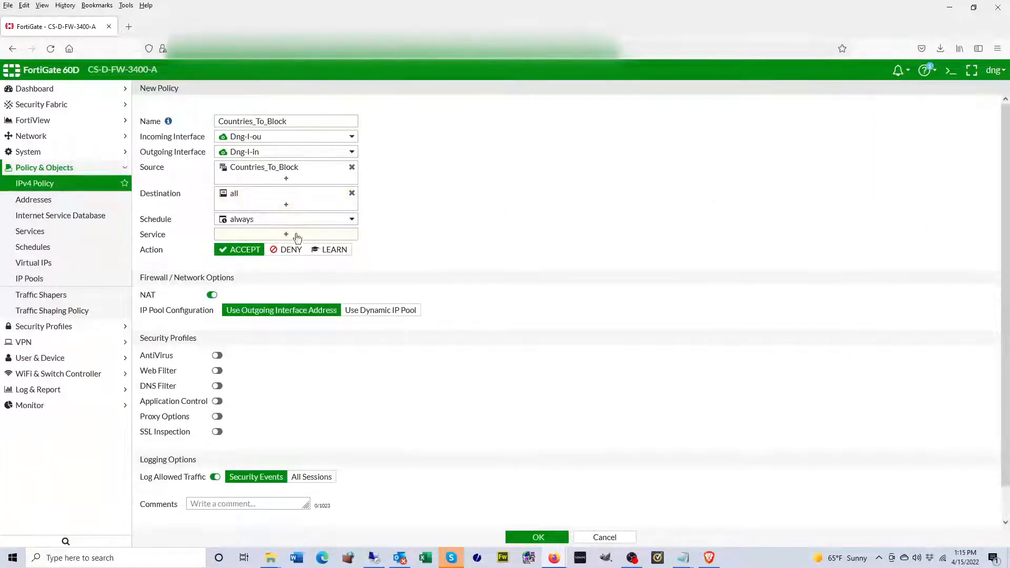
Set the policy's service to ALL and its action to DENY, and save it
{"action": "left_click", "coordinate": [250, 238]}
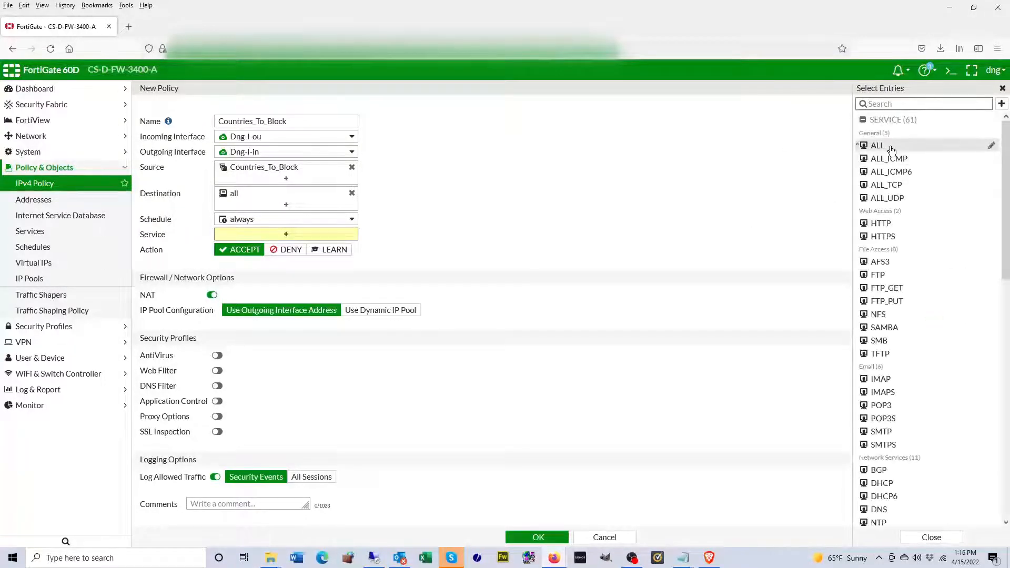
{"action": "left_click", "coordinate": [888, 146]}
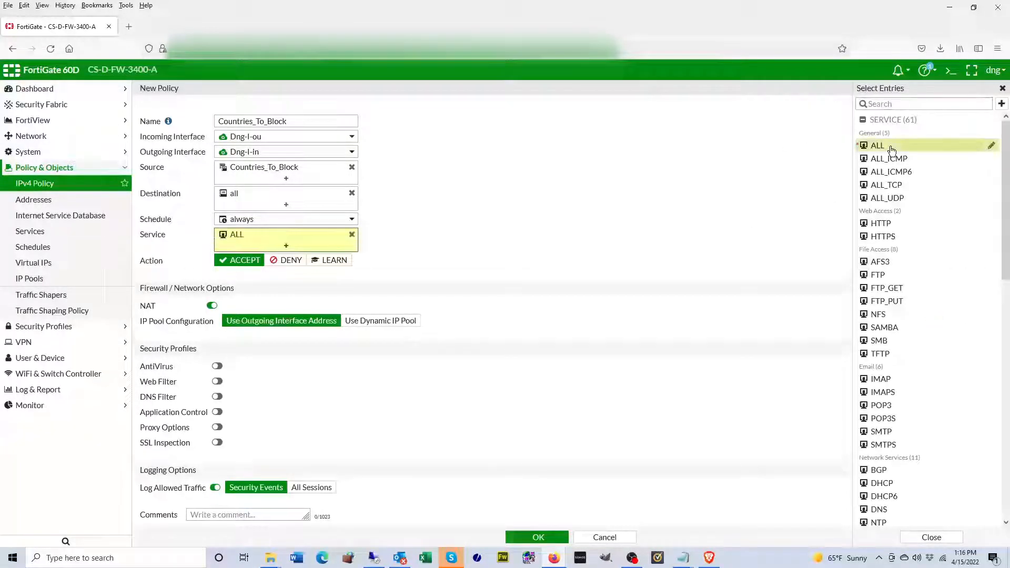
{"action": "left_click", "coordinate": [527, 187]}
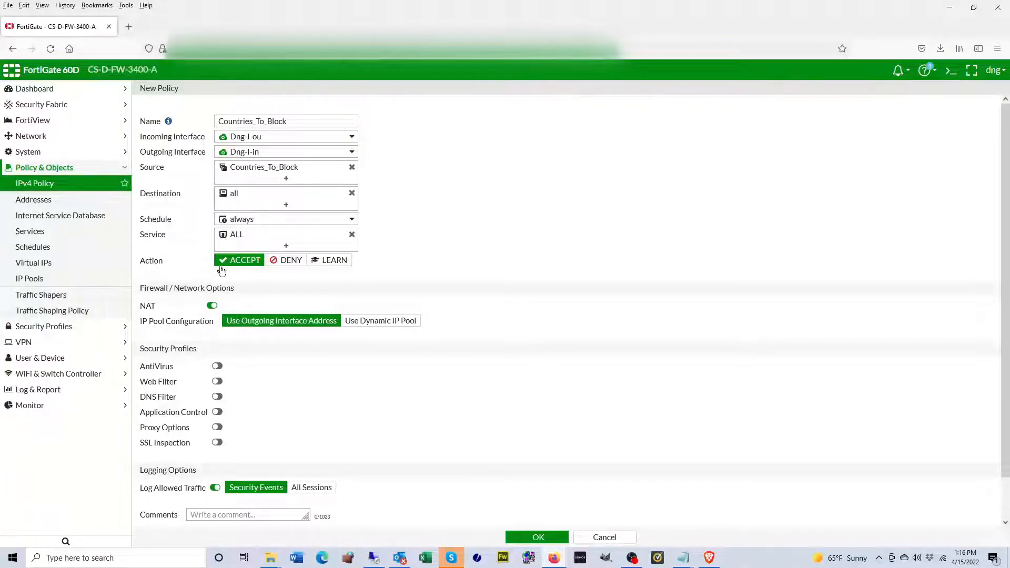
{"action": "left_click", "coordinate": [285, 263]}
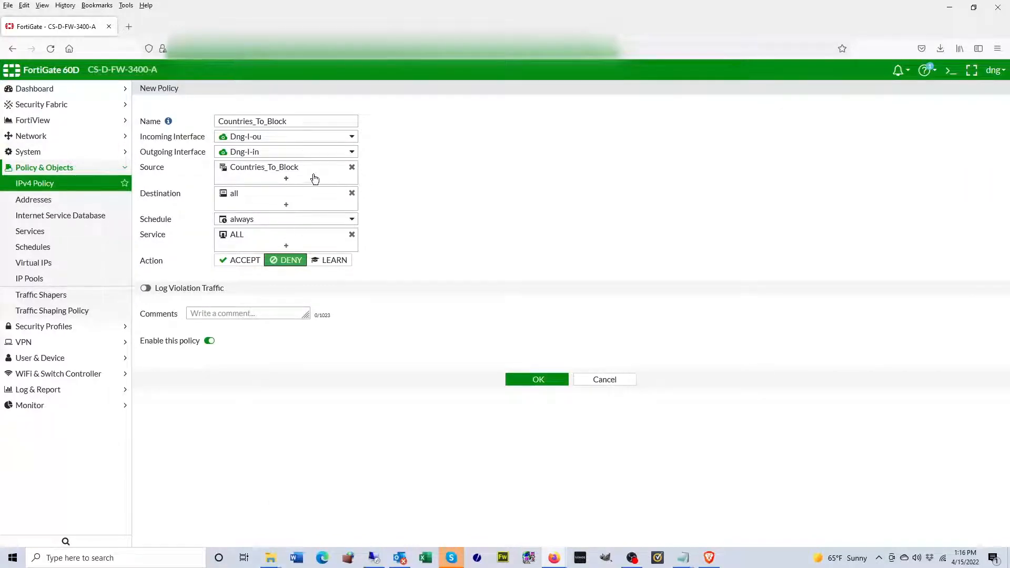
{"action": "left_click", "coordinate": [537, 379]}
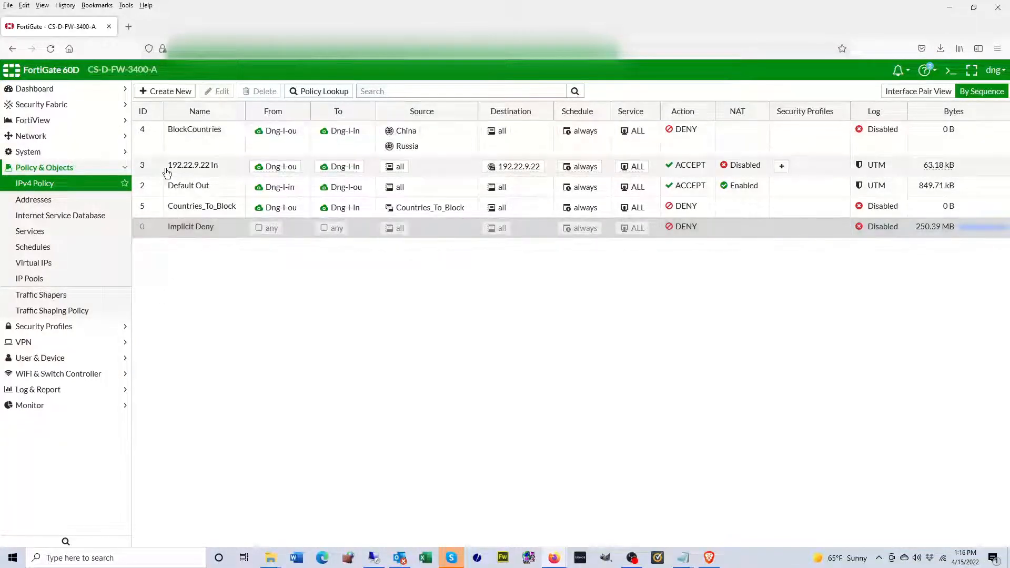
Delete the BlockCountries policy and move the Countries_To_Block policy to the top of the sequence, above 192.22.9.22 In
{"action": "right_click", "coordinate": [181, 135]}
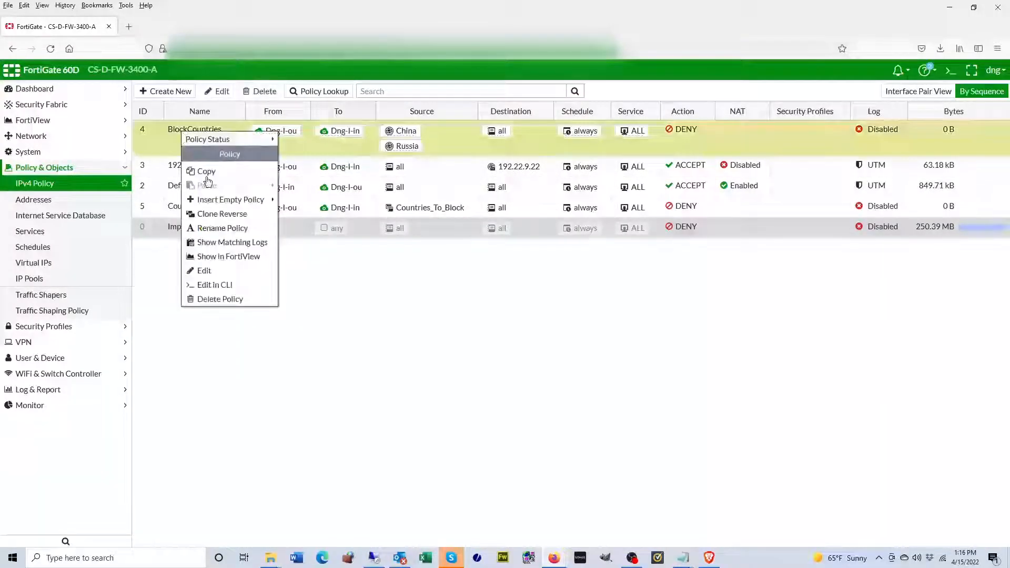
{"action": "left_click", "coordinate": [219, 300]}
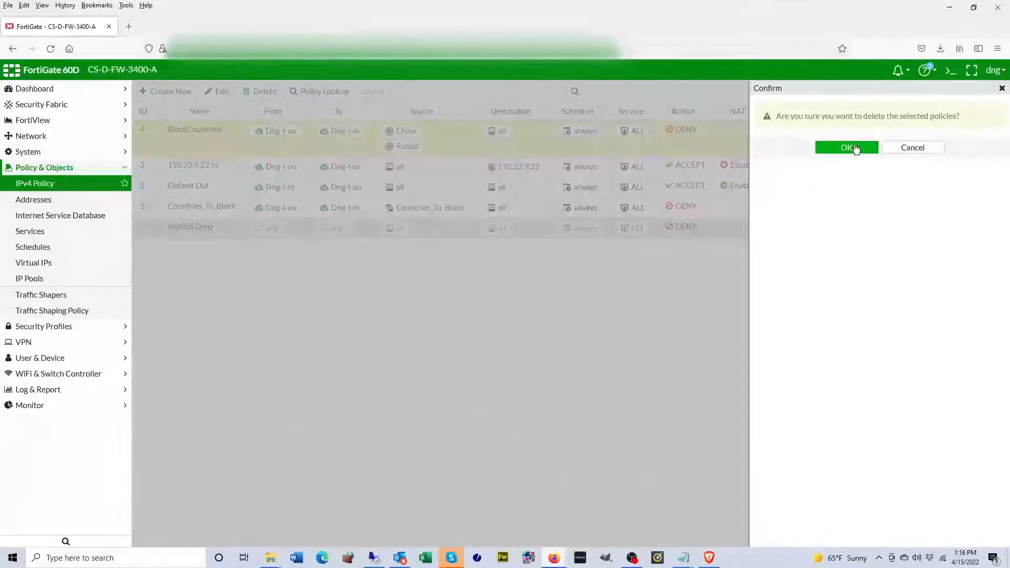
{"action": "left_click", "coordinate": [855, 149]}
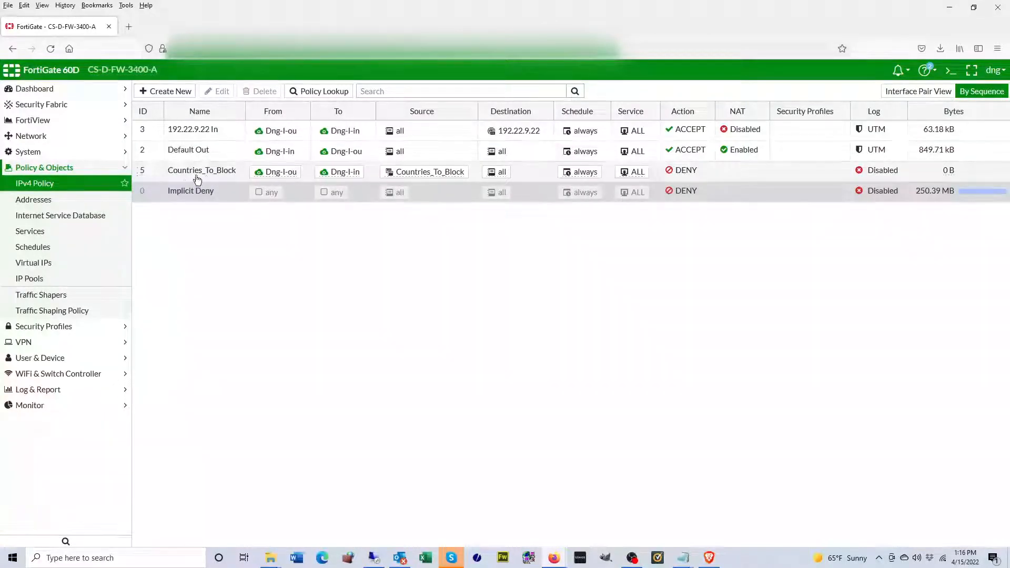
{"action": "left_click_drag", "start_coordinate": [145, 172], "coordinate": [138, 126]}
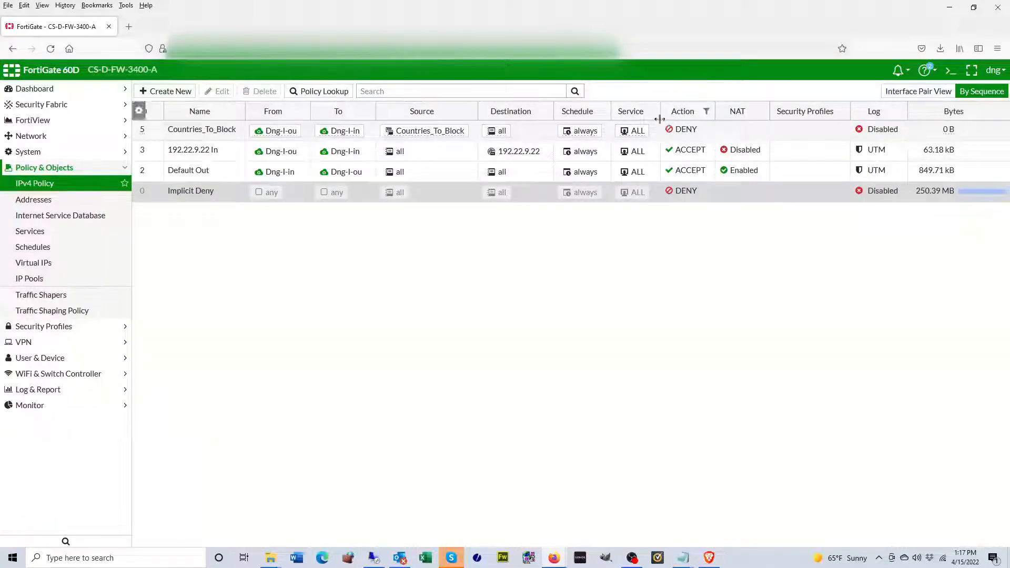
{"action": "mouse_move", "coordinate": [415, 139]}
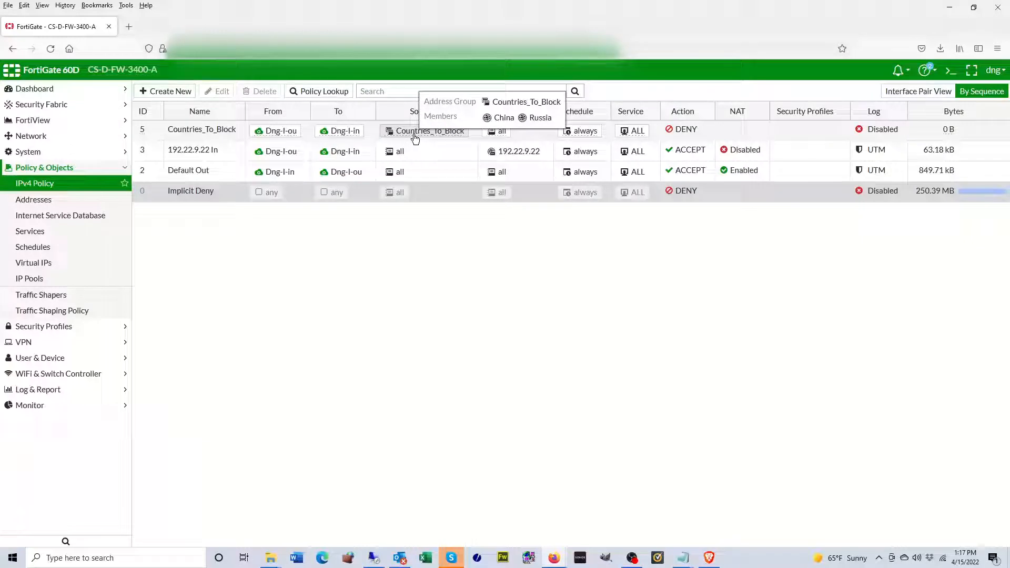
Search the address objects for "countries" to find the Countries_To_Block group
{"action": "left_click", "coordinate": [42, 202]}
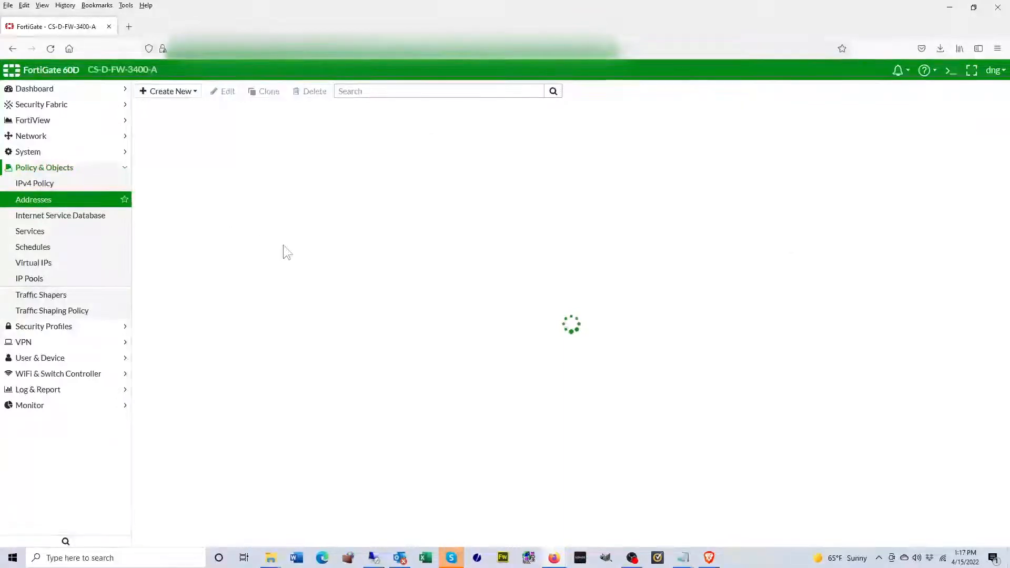
{"action": "scroll", "coordinate": [338, 309], "scroll_direction": "down", "scroll_amount": 15}
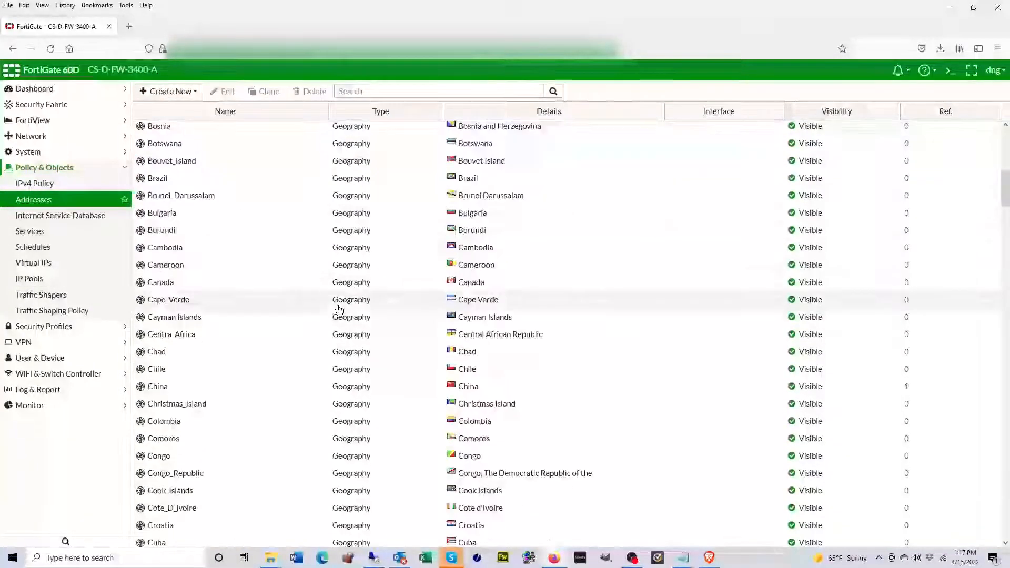
{"action": "scroll", "coordinate": [339, 308], "scroll_direction": "up", "scroll_amount": 15}
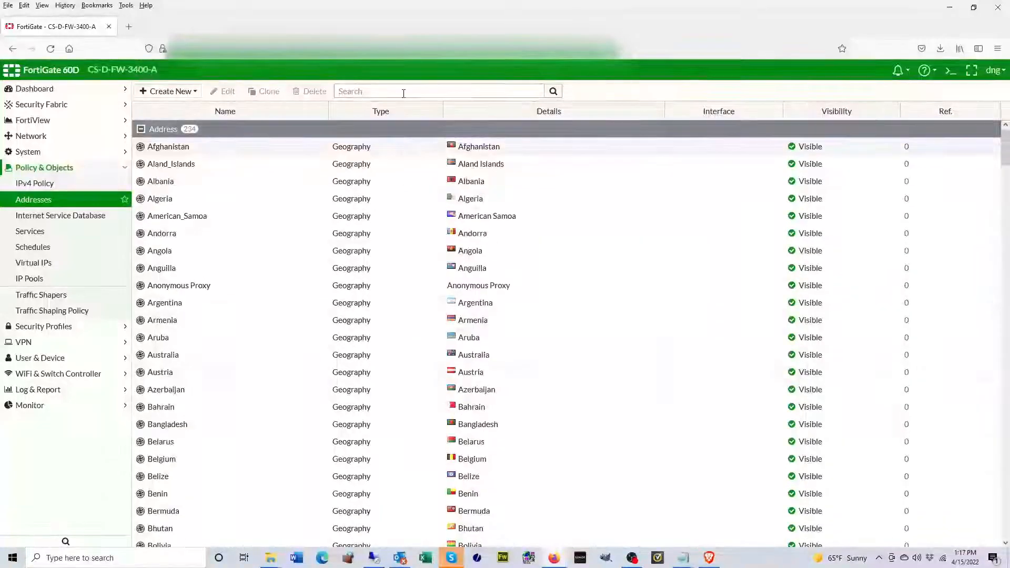
{"action": "left_click", "coordinate": [404, 93]}
{"action": "type", "text": "coun"}
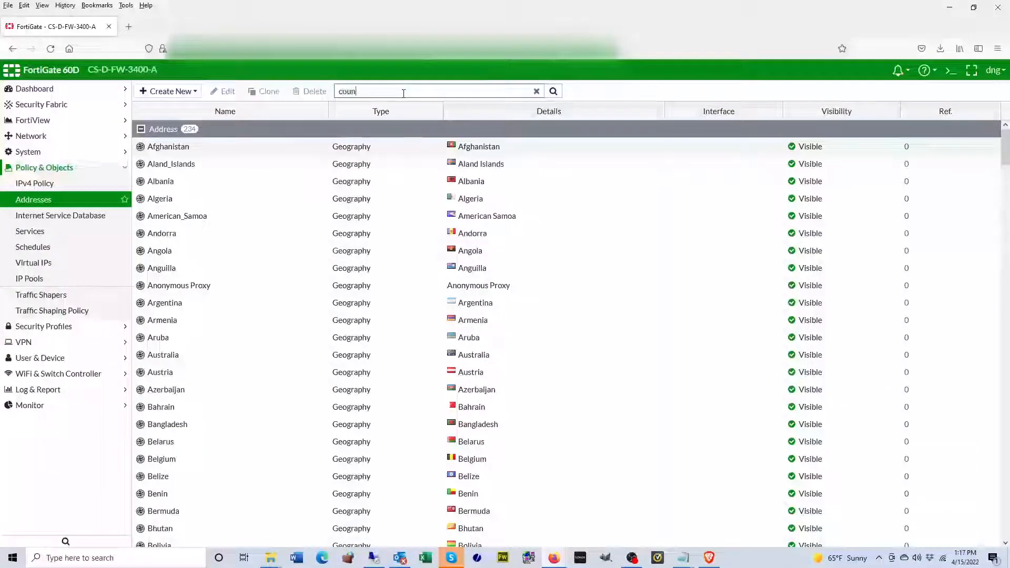
{"action": "type", "text": "t"}
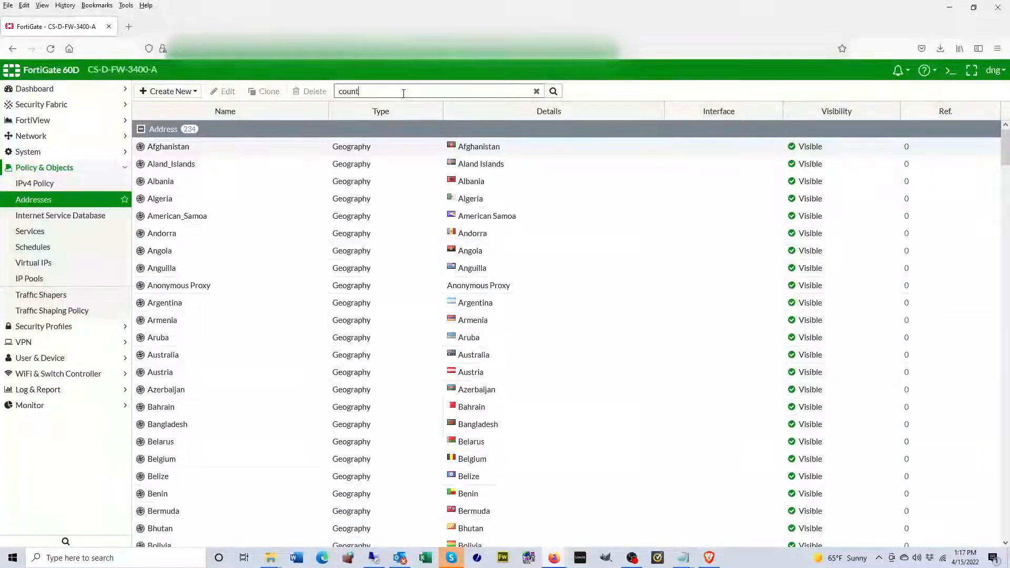
{"action": "type", "text": "ries"}
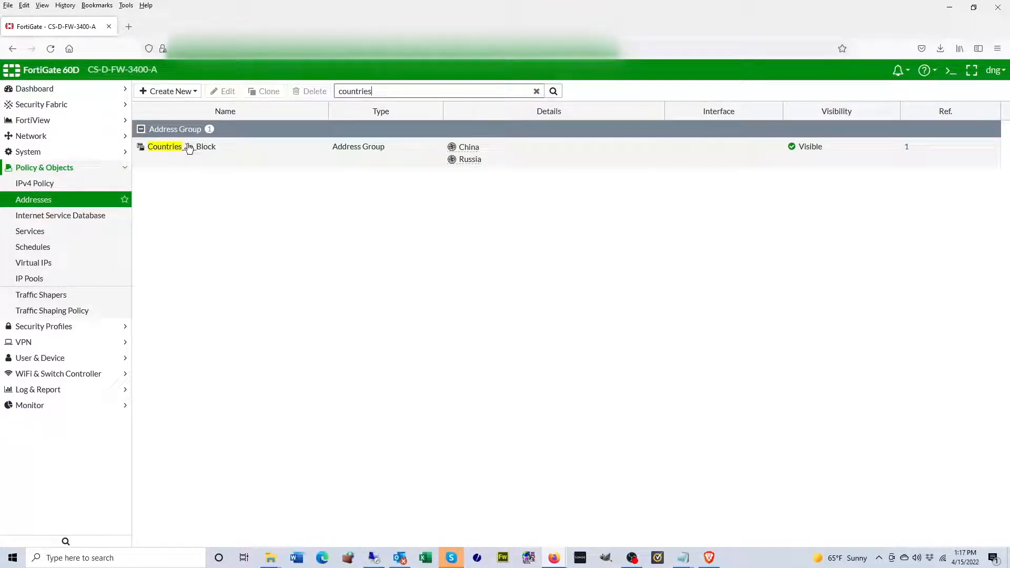
Open the Countries_To_Block address group for editing and bring up its member selection
{"action": "left_click_drag", "start_coordinate": [187, 145], "coordinate": [399, 204]}
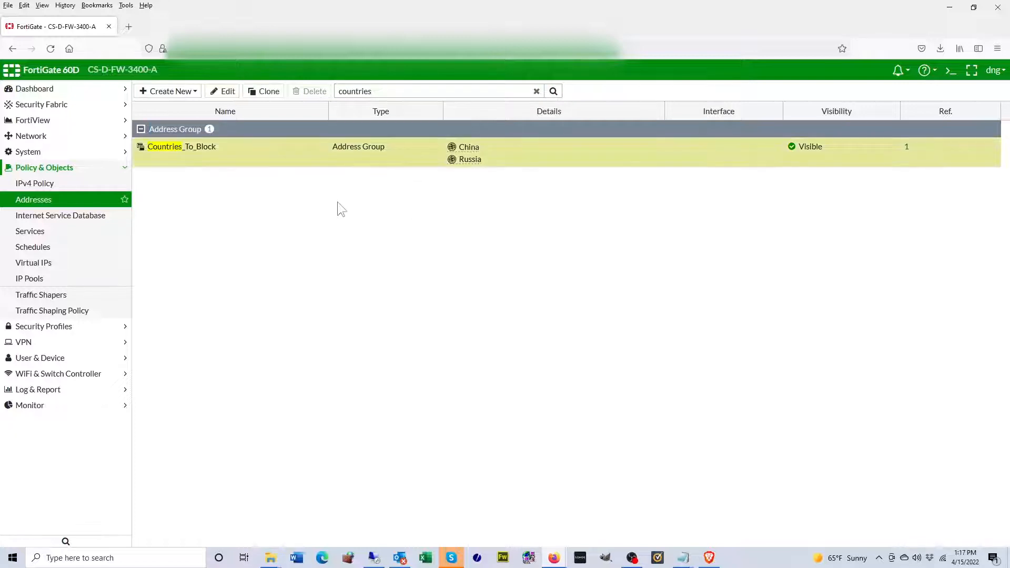
{"action": "double_click", "coordinate": [203, 150]}
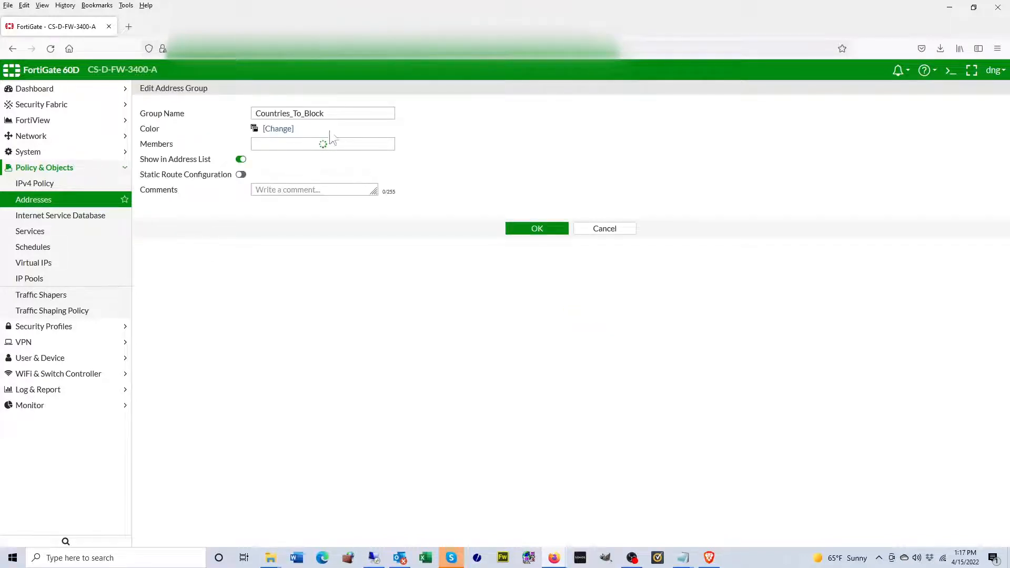
{"action": "left_click", "coordinate": [301, 150]}
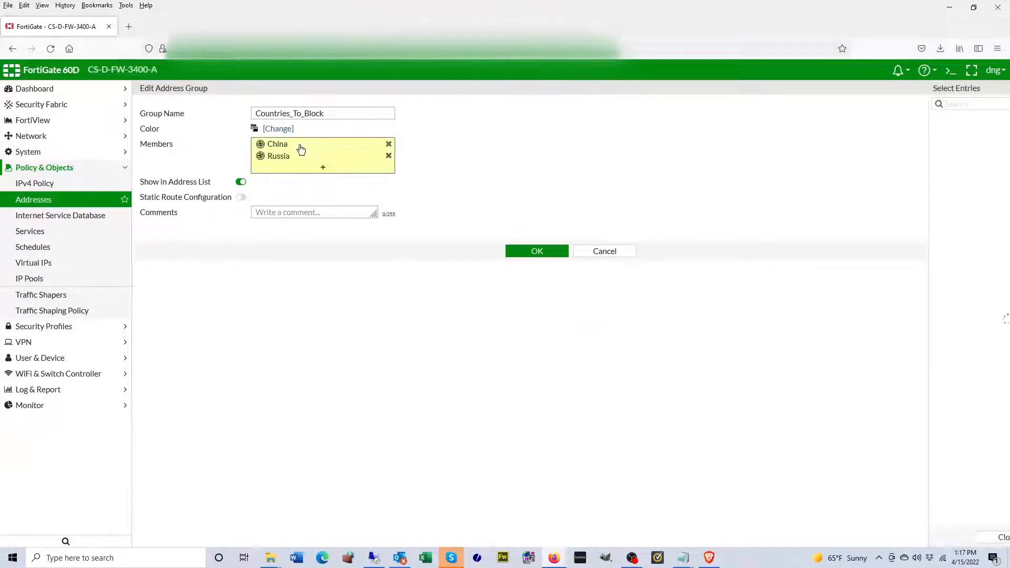
Return to the address list, search for "countries" again, and reopen the group's member selection
{"action": "left_click", "coordinate": [85, 201]}
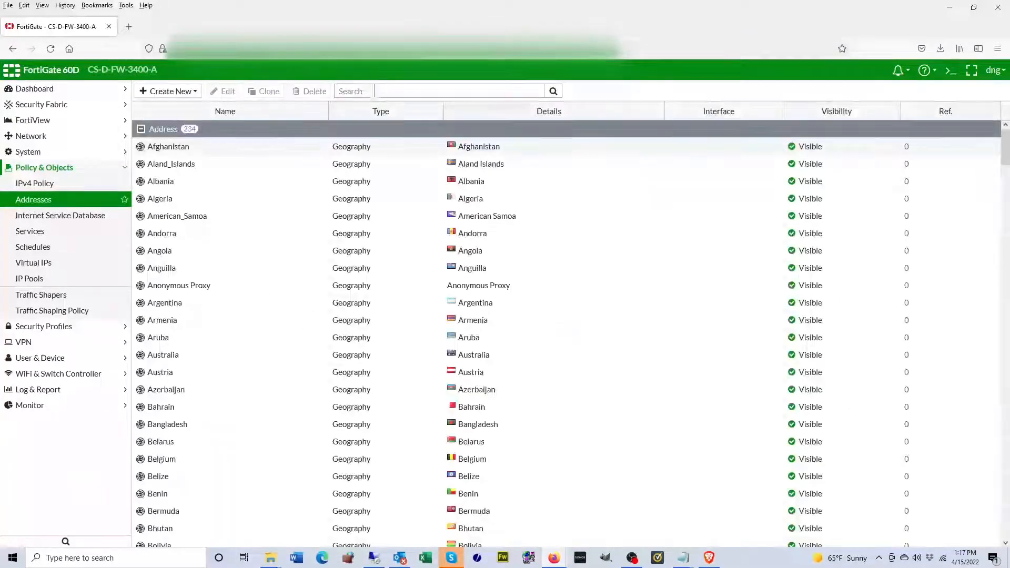
{"action": "left_click", "coordinate": [381, 91]}
{"action": "type", "text": "countries"}
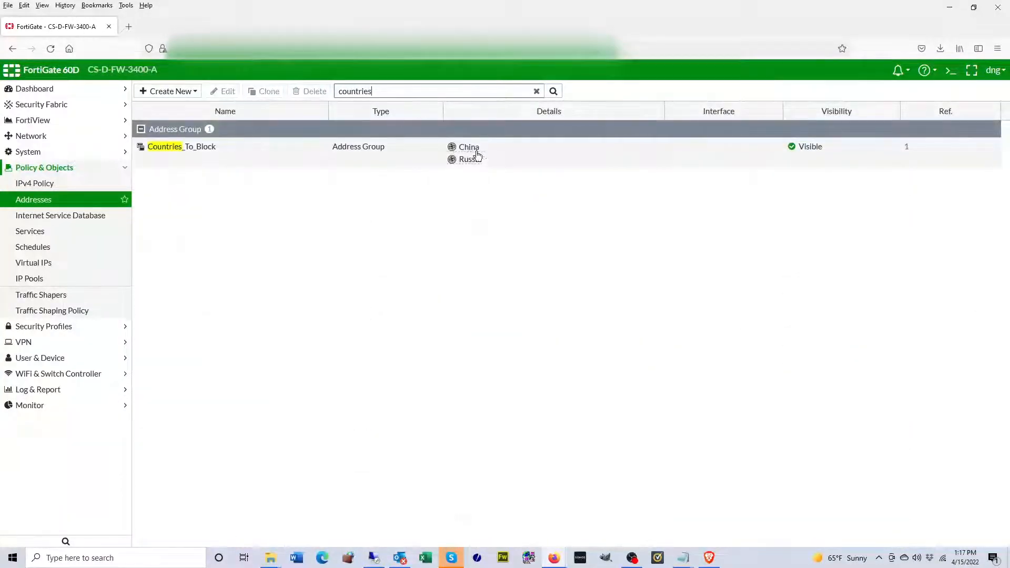
{"action": "double_click", "coordinate": [469, 155]}
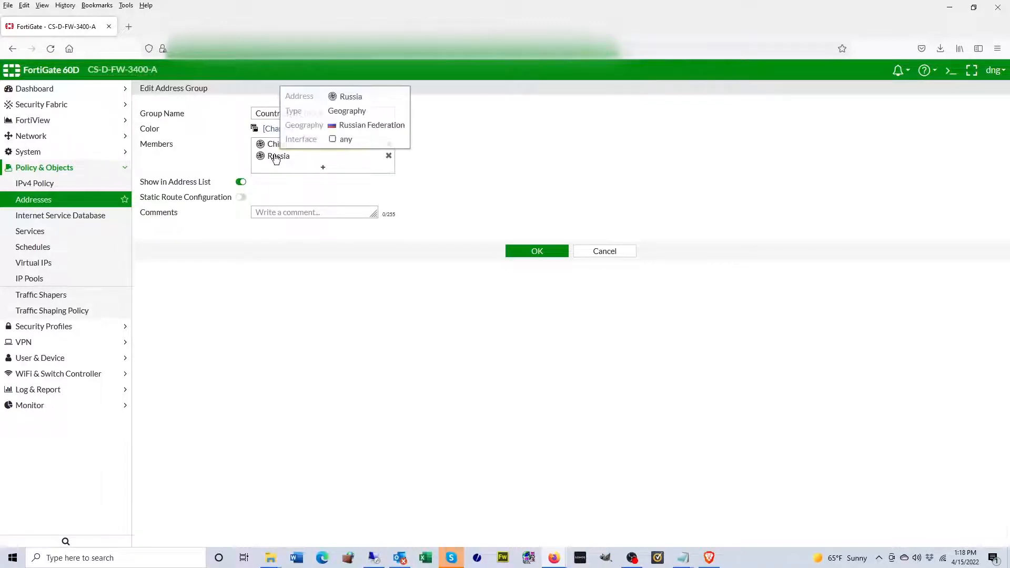
{"action": "left_click", "coordinate": [276, 157]}
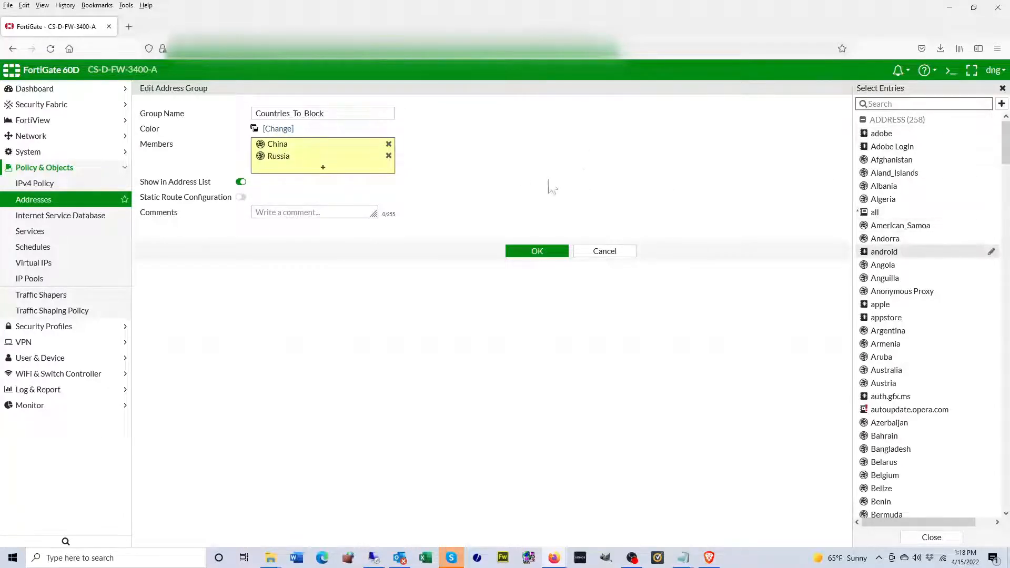
Add Centra_Africa, Cayman Islands, Cape_Verde and Canada to the members of the Countries_To_Block address group
{"action": "mouse_move", "coordinate": [912, 240]}
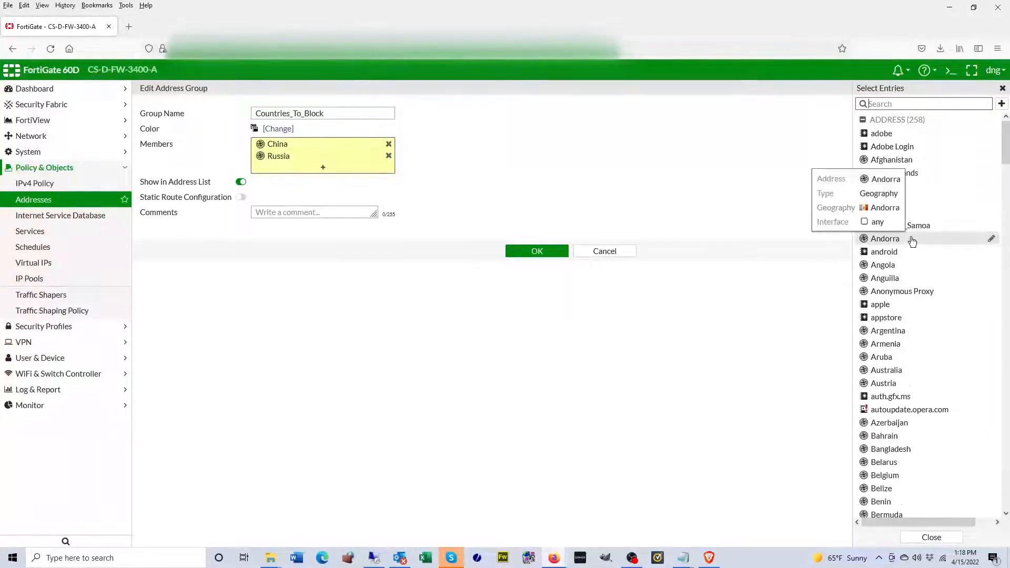
{"action": "scroll", "coordinate": [912, 240], "scroll_direction": "down", "scroll_amount": 10}
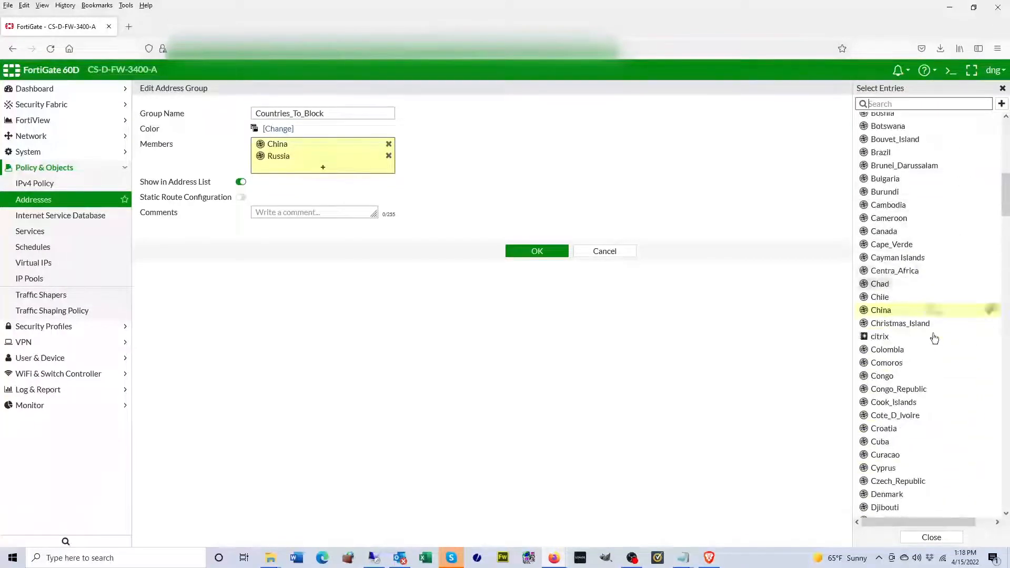
{"action": "left_click", "coordinate": [906, 270]}
{"action": "left_click", "coordinate": [902, 257]}
{"action": "left_click", "coordinate": [901, 247]}
{"action": "left_click", "coordinate": [899, 232]}
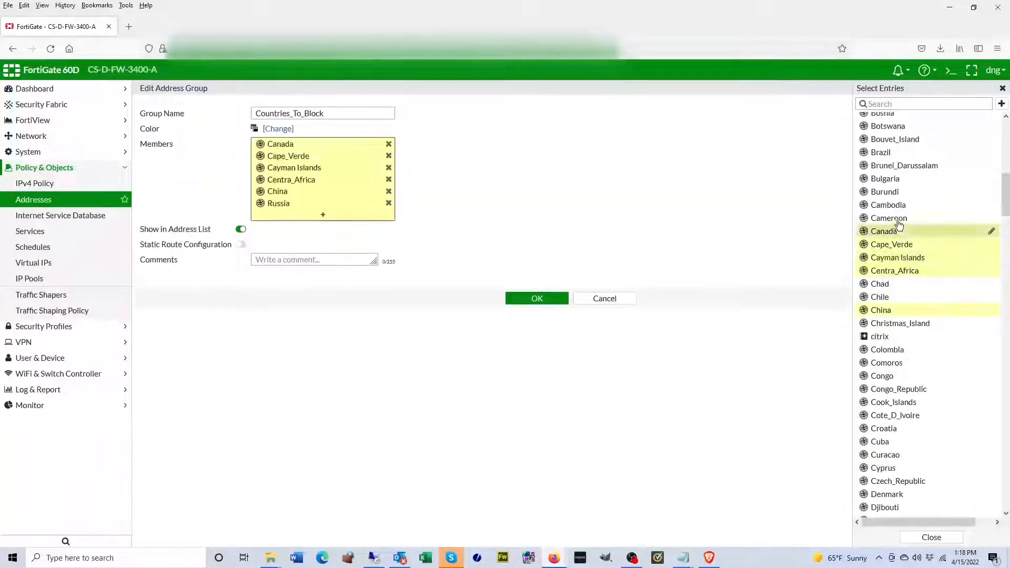
Add Cameroon, Cambodia, Burundi, Bulgaria, Brunei_Darussalam and Brazil to the group's members and save the address group
{"action": "left_click", "coordinate": [899, 218]}
{"action": "left_click", "coordinate": [898, 205]}
{"action": "left_click", "coordinate": [901, 191]}
{"action": "left_click", "coordinate": [902, 179]}
{"action": "left_click", "coordinate": [905, 166]}
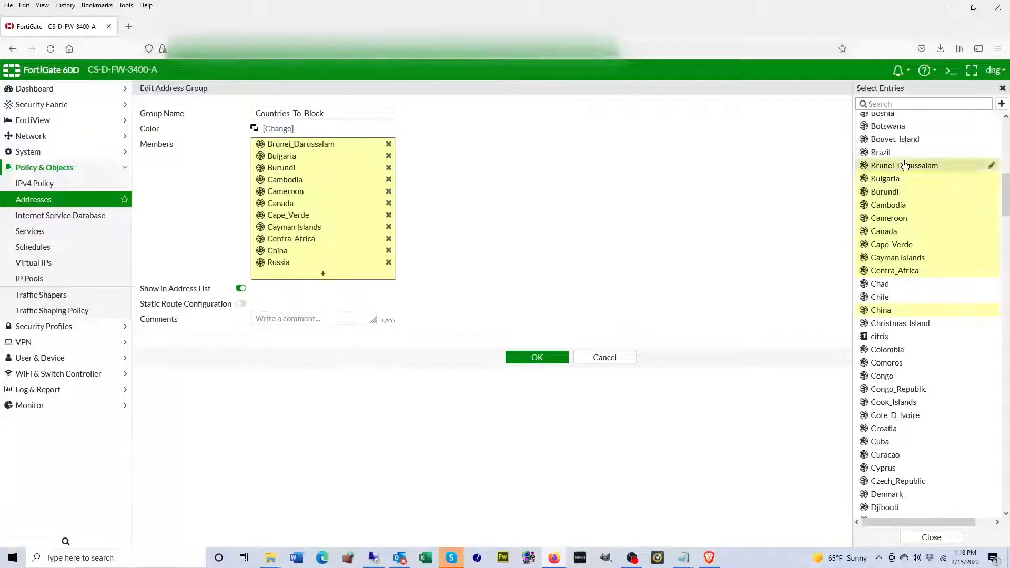
{"action": "left_click", "coordinate": [903, 152]}
{"action": "left_click", "coordinate": [524, 374]}
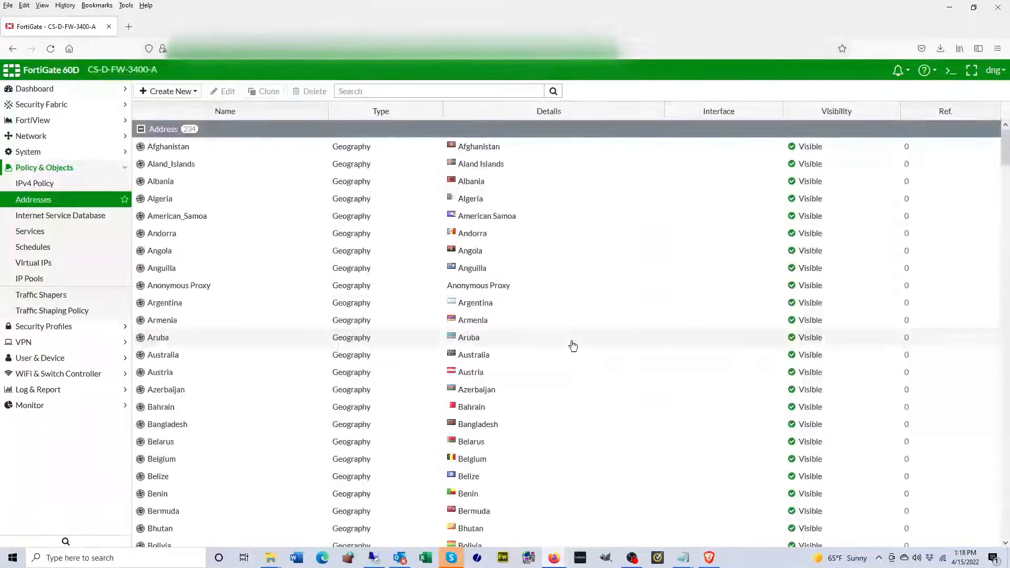
Check the source group's members on the Countries_To_Block policy in the IPv4 policy list, and return to the address list
{"action": "left_click", "coordinate": [57, 189]}
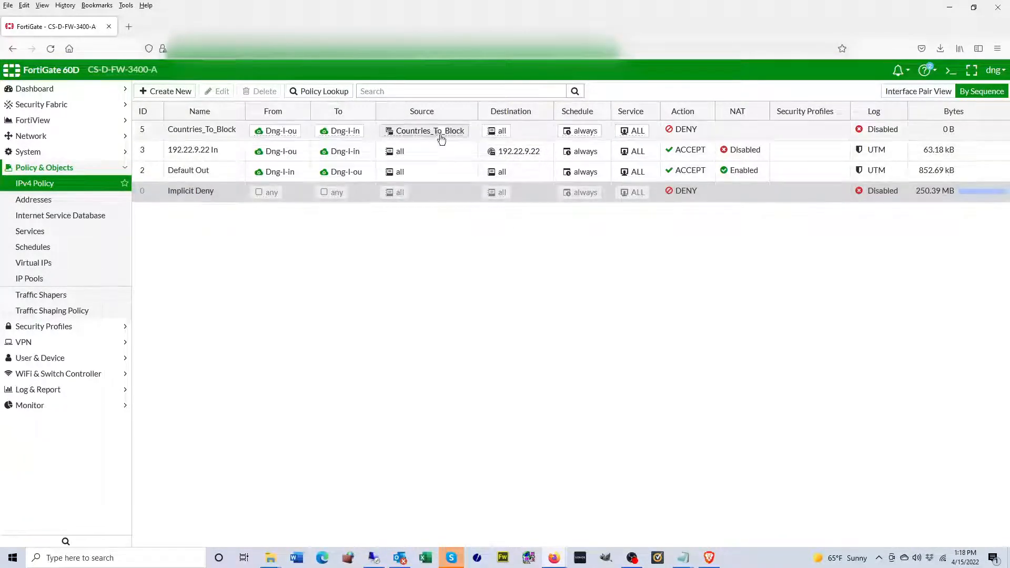
{"action": "mouse_move", "coordinate": [438, 134]}
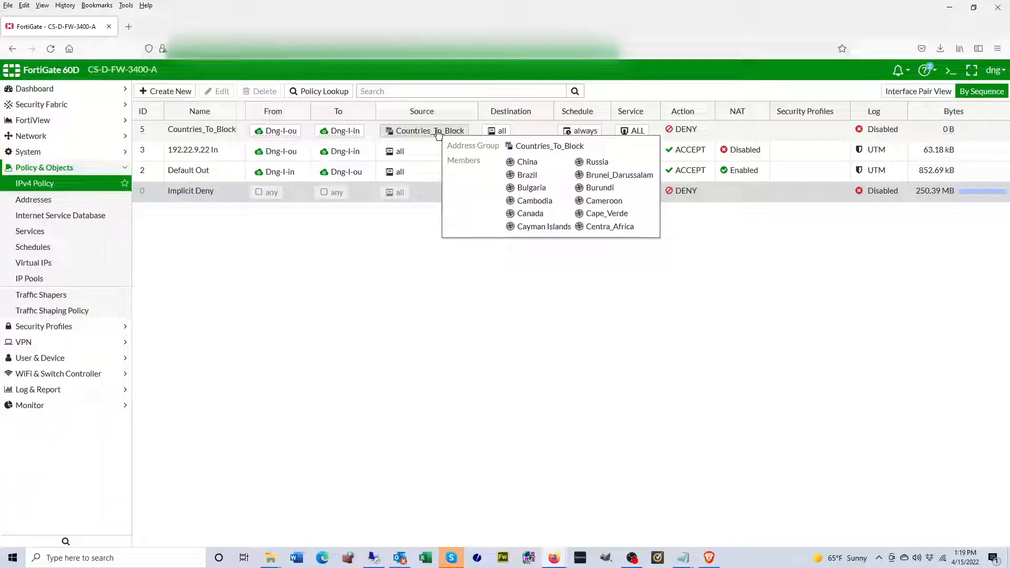
{"action": "left_click", "coordinate": [36, 202]}
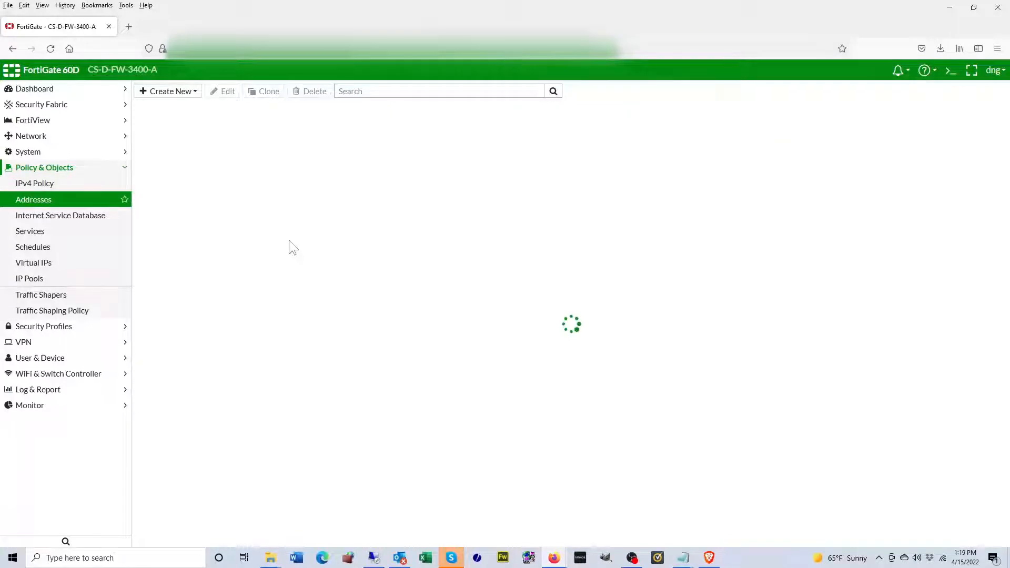